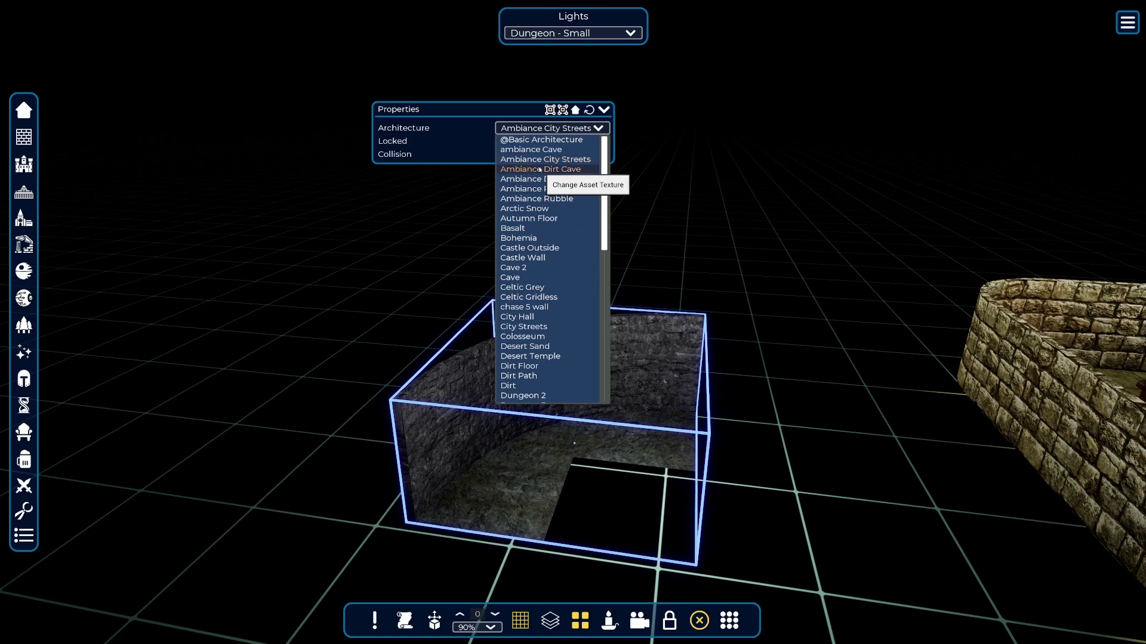
- Try the Ambiance Dirt Cave, Ambiance Dirty Floor and Ambiance Path architecture textures on the selected curved wall piece
{"action": "left_click", "coordinate": [539, 170]}
{"action": "left_click", "coordinate": [549, 128]}
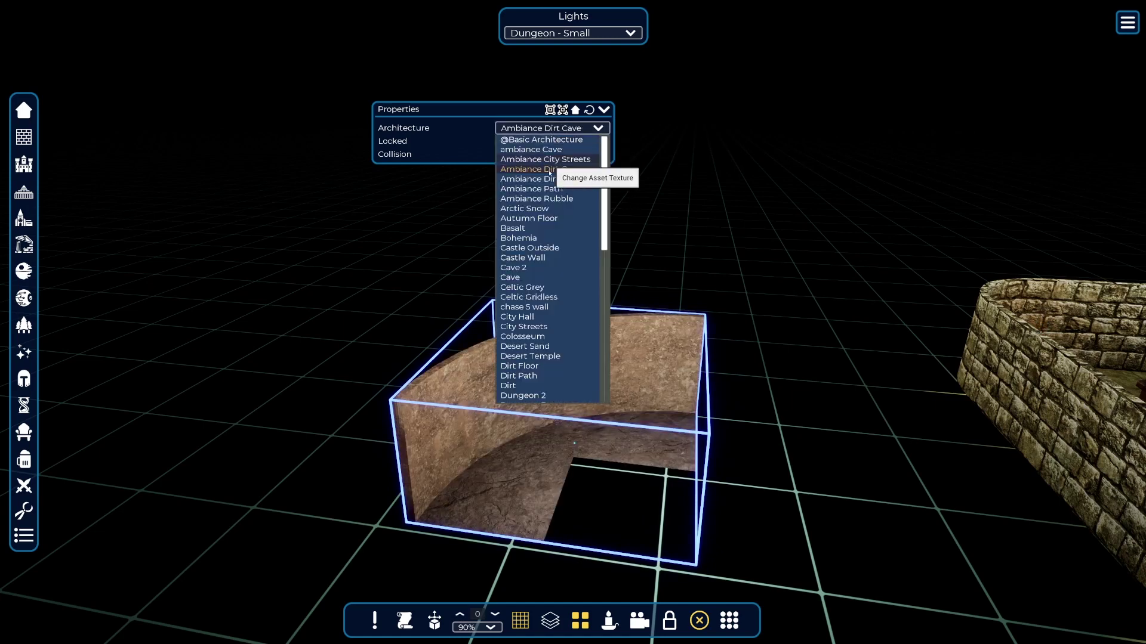
{"action": "left_click", "coordinate": [547, 179]}
{"action": "left_click", "coordinate": [547, 130]}
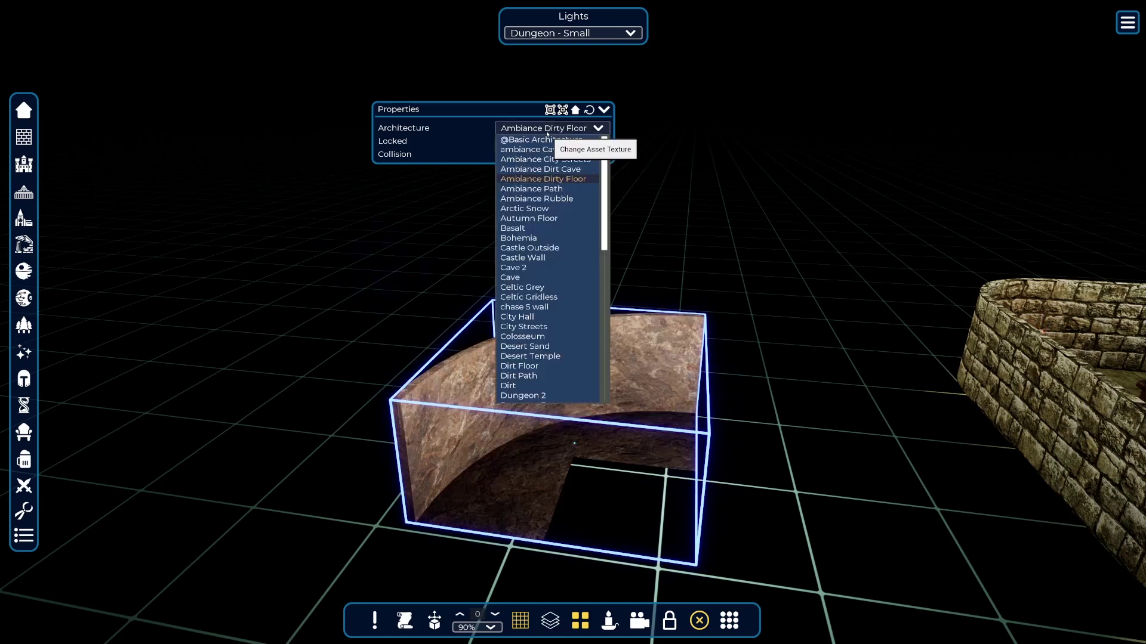
{"action": "key", "text": "Down"}
{"action": "key", "text": "Return"}
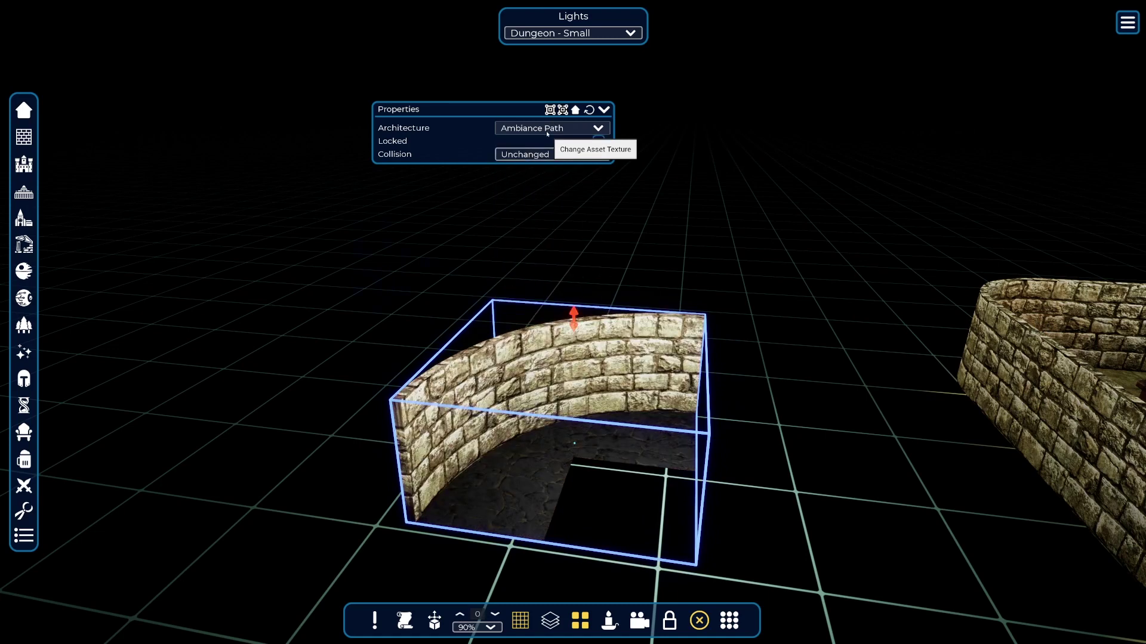
- Preview the architecture textures listed after Ambiance Path one after another on the curved wall piece, continuing past Obelisk
{"action": "key", "text": "Down"}
{"action": "key", "text": "Down"}
{"action": "key", "text": "Down"}
{"action": "key", "text": "Down"}
{"action": "key", "text": "Down"}
{"action": "key", "text": "Down"}
{"action": "key", "text": "Down"}
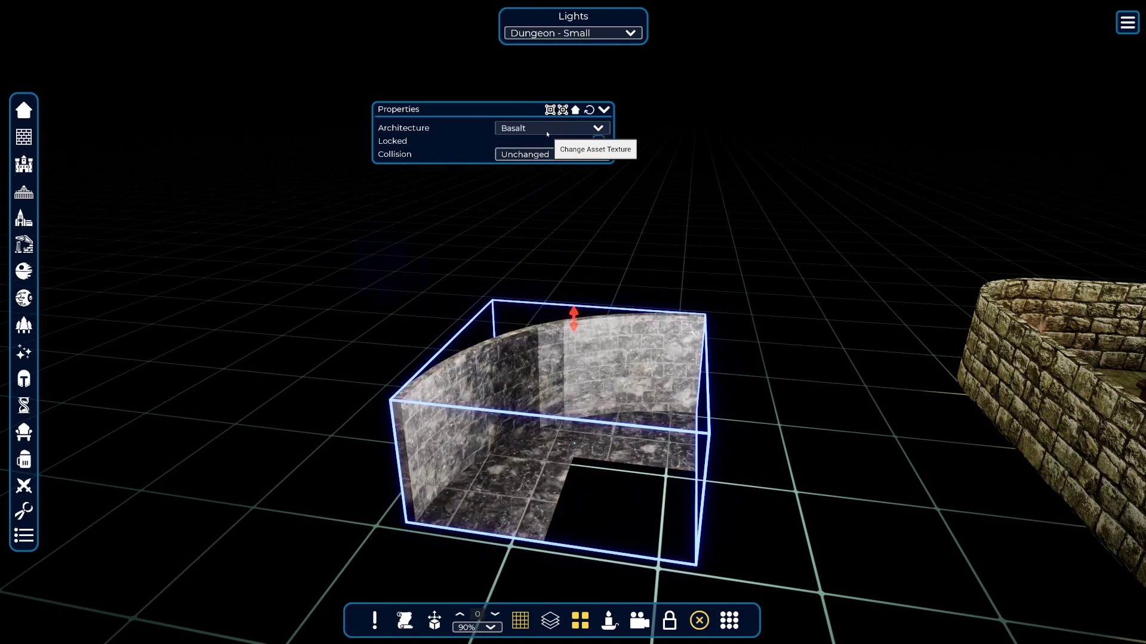
{"action": "key", "text": "Down"}
{"action": "key", "text": "Down"}
{"action": "key", "text": "Down"}
{"action": "key", "text": "Down"}
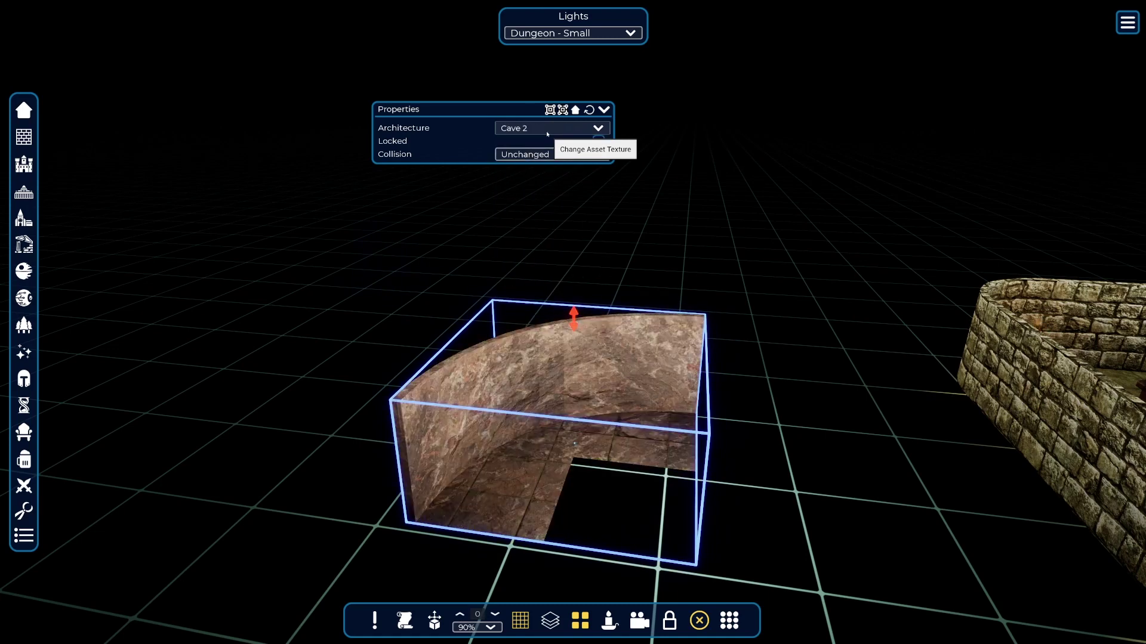
{"action": "key", "text": "Down"}
{"action": "key", "text": "Down"}
{"action": "key", "text": "Down"}
{"action": "key", "text": "Down"}
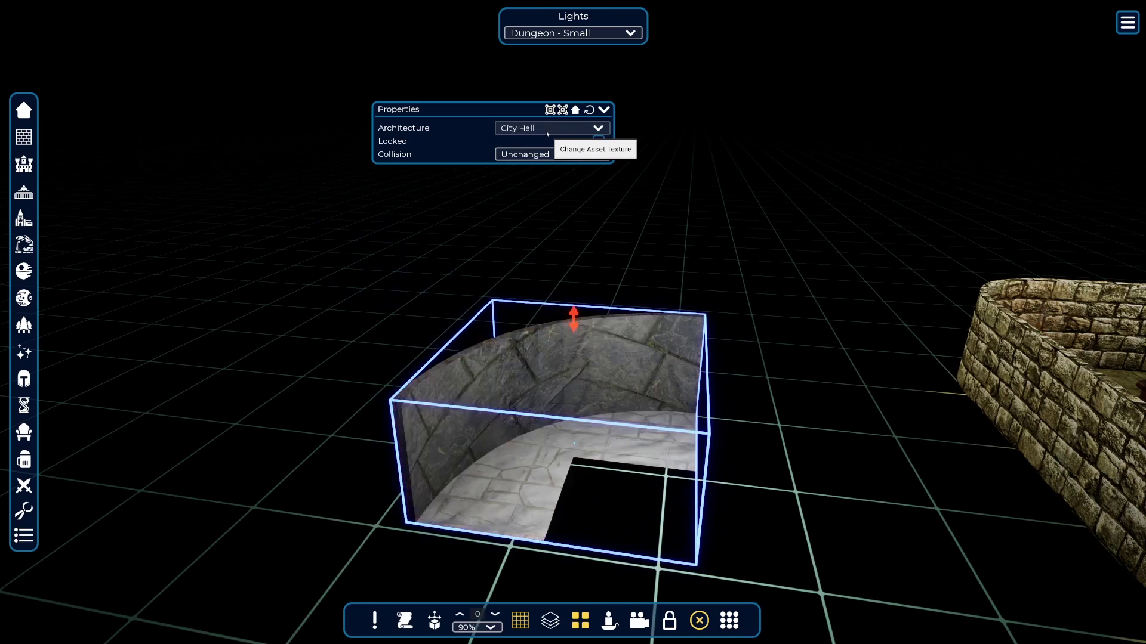
{"action": "key", "text": "Down"}
{"action": "key", "text": "Down"}
{"action": "key", "text": "Down"}
{"action": "key", "text": "Down"}
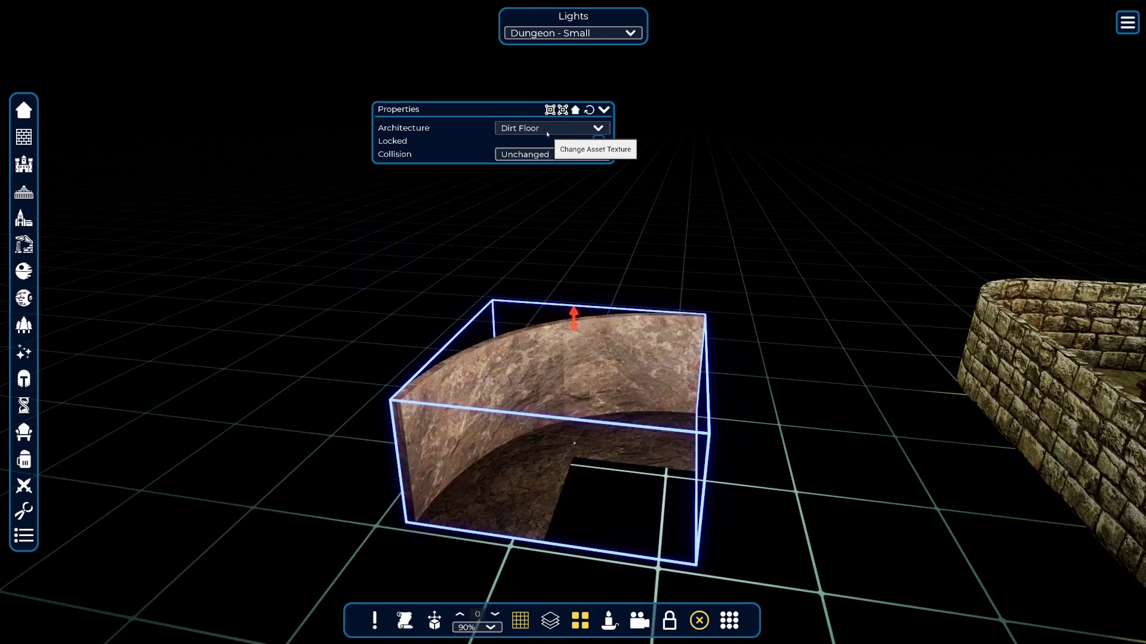
{"action": "key", "text": "Down"}
{"action": "key", "text": "Down"}
{"action": "key", "text": "Down"}
{"action": "key", "text": "Down"}
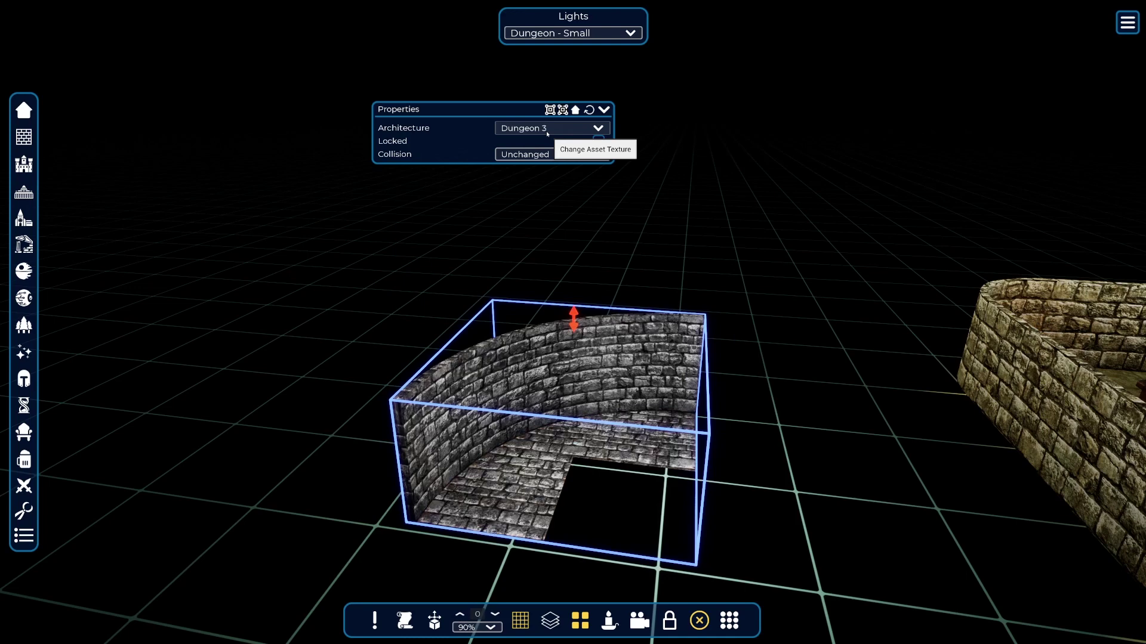
{"action": "key", "text": "Down"}
{"action": "key", "text": "Down"}
{"action": "key", "text": "Down"}
{"action": "key", "text": "Down"}
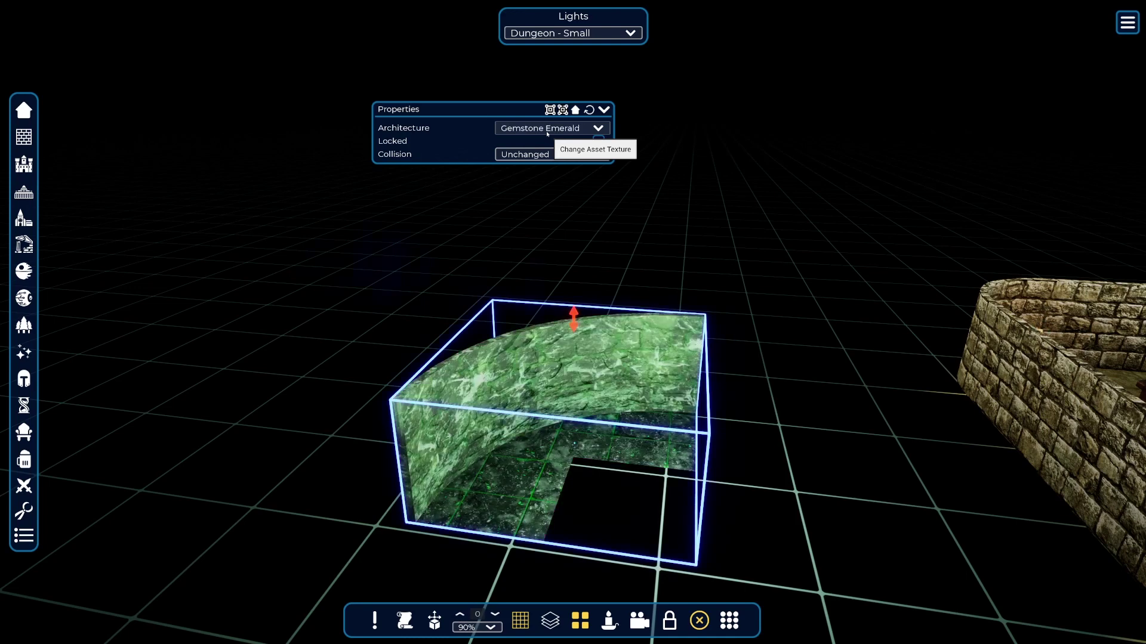
{"action": "key", "text": "Down"}
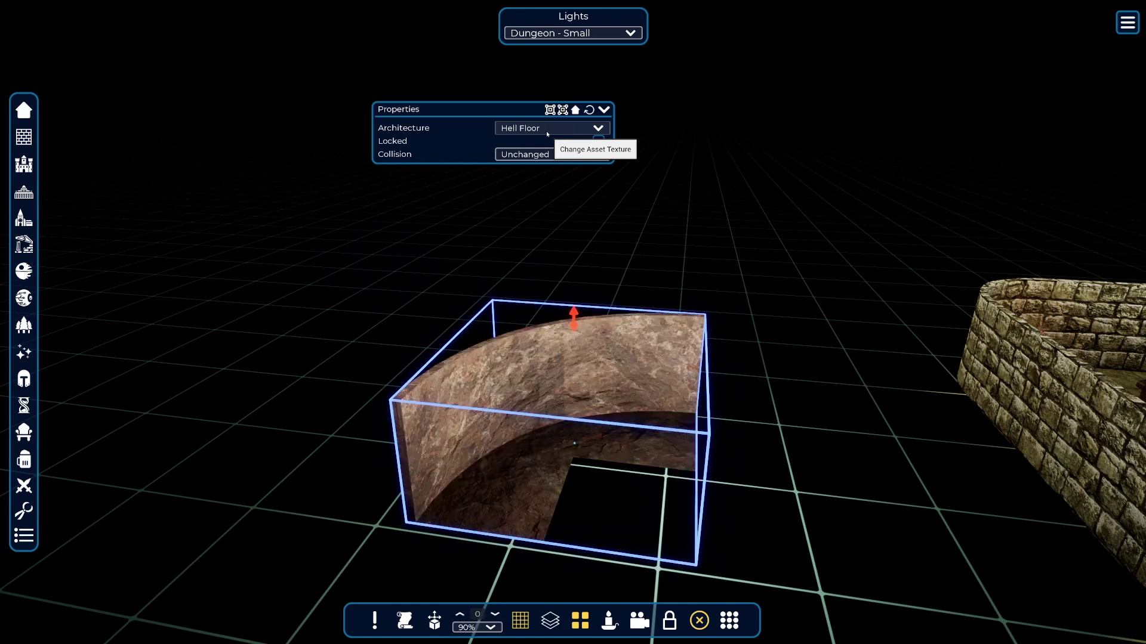
{"action": "key", "text": "Down"}
{"action": "key", "text": "Down"}
{"action": "key", "text": "Down"}
{"action": "key", "text": "Down"}
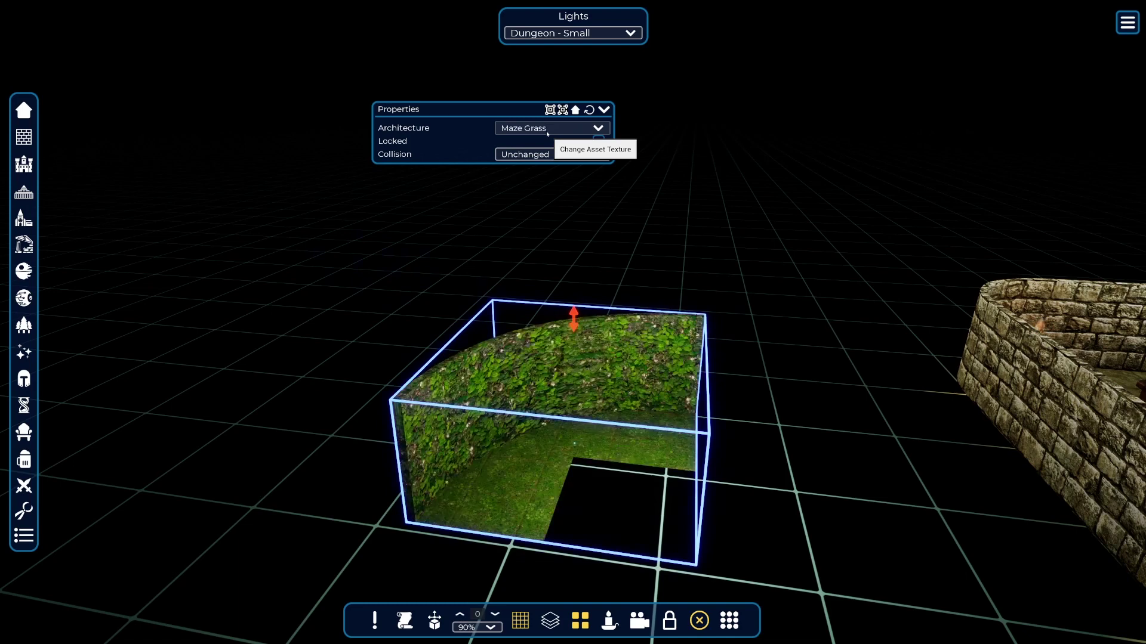
{"action": "key", "text": "Down"}
{"action": "key", "text": "Down"}
{"action": "key", "text": "Down"}
{"action": "key", "text": "Down"}
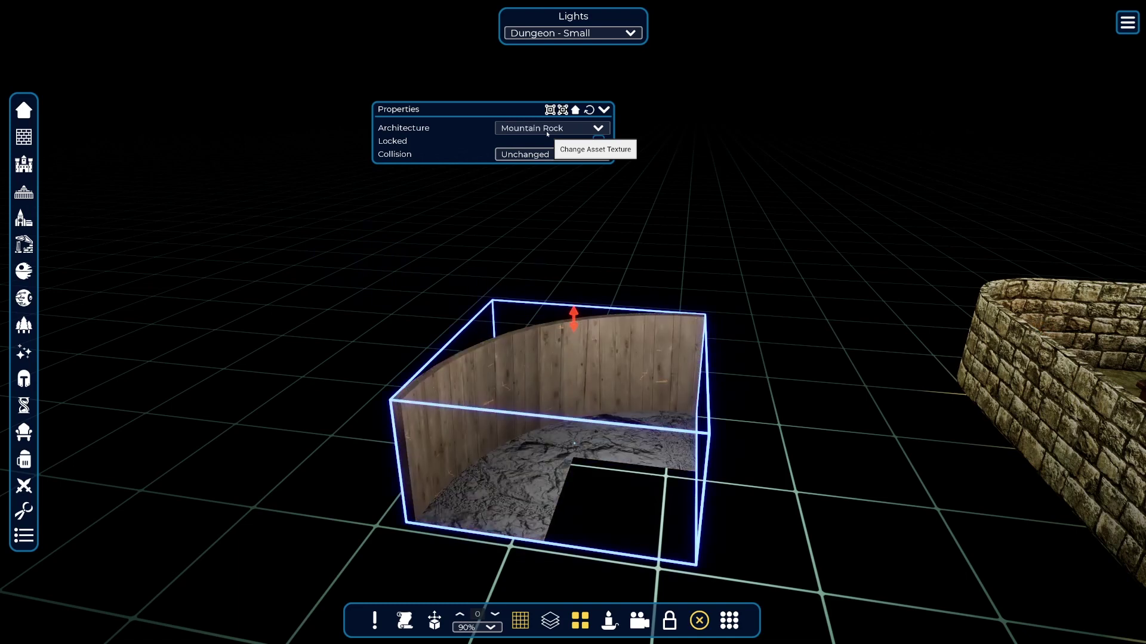
{"action": "key", "text": "Down"}
{"action": "key", "text": "Down"}
{"action": "key", "text": "Down"}
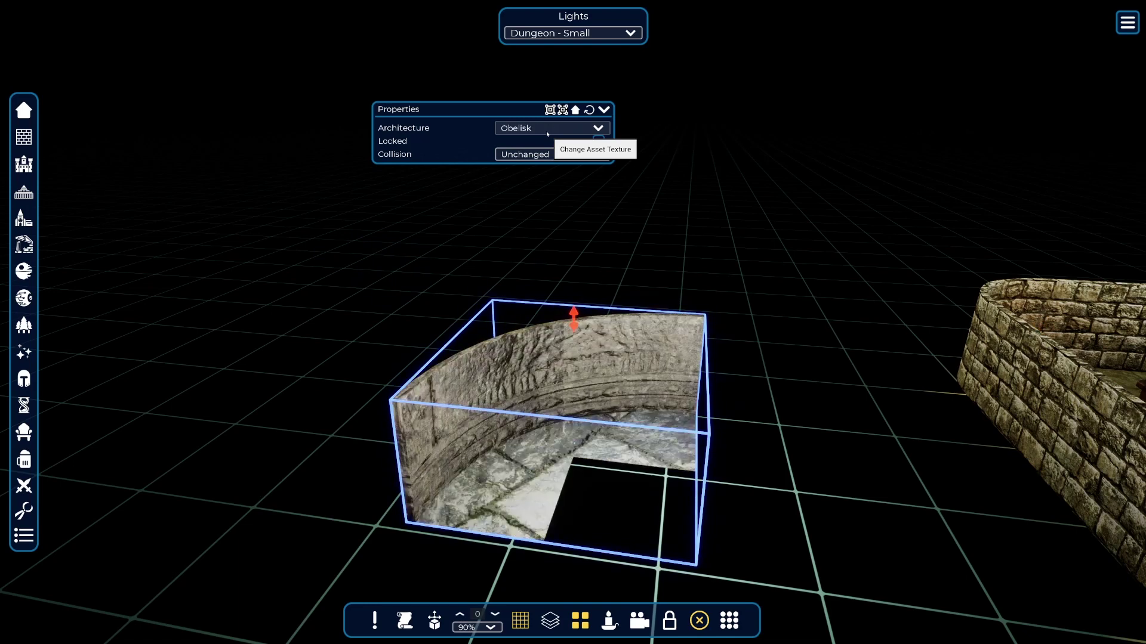
{"action": "key", "text": "Down"}
{"action": "key", "text": "Down"}
{"action": "key", "text": "Down"}
{"action": "key", "text": "Down"}
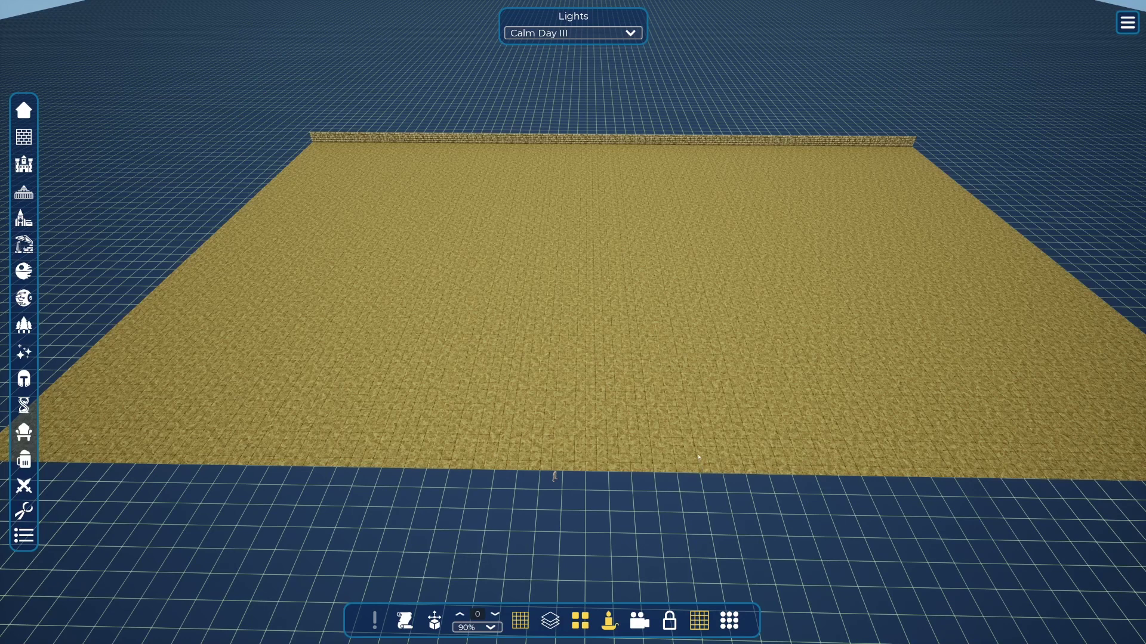
- Open the character properties of the mannequin at the large floor's edge and view the figure up close against the floor tiles
{"action": "left_click", "coordinate": [699, 457]}
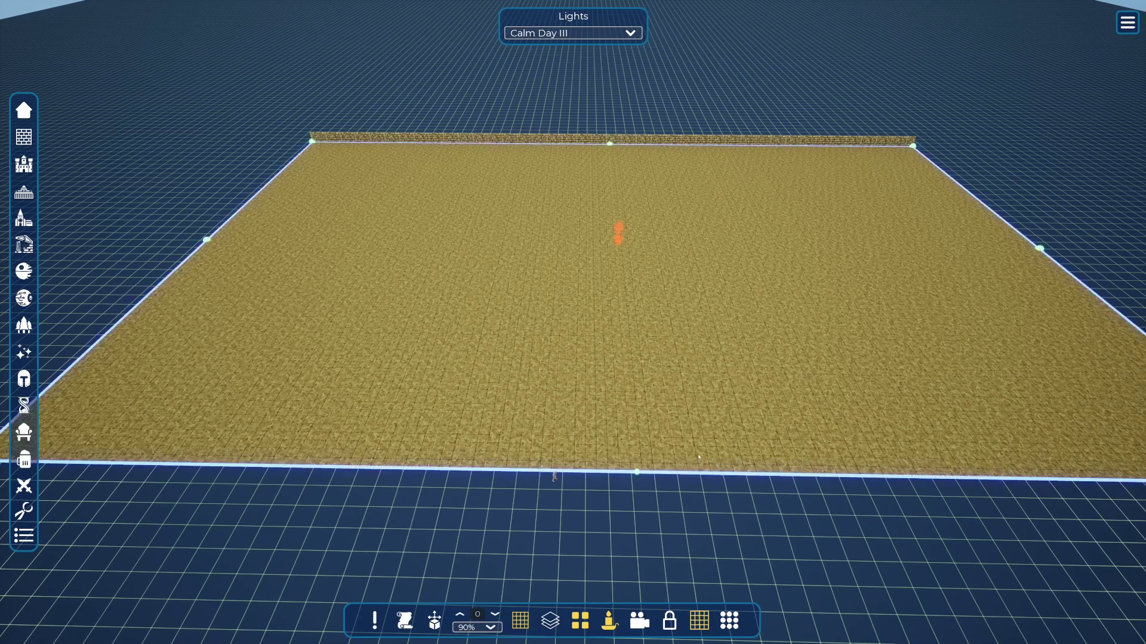
{"action": "left_click", "coordinate": [669, 143]}
{"action": "left_click", "coordinate": [665, 181]}
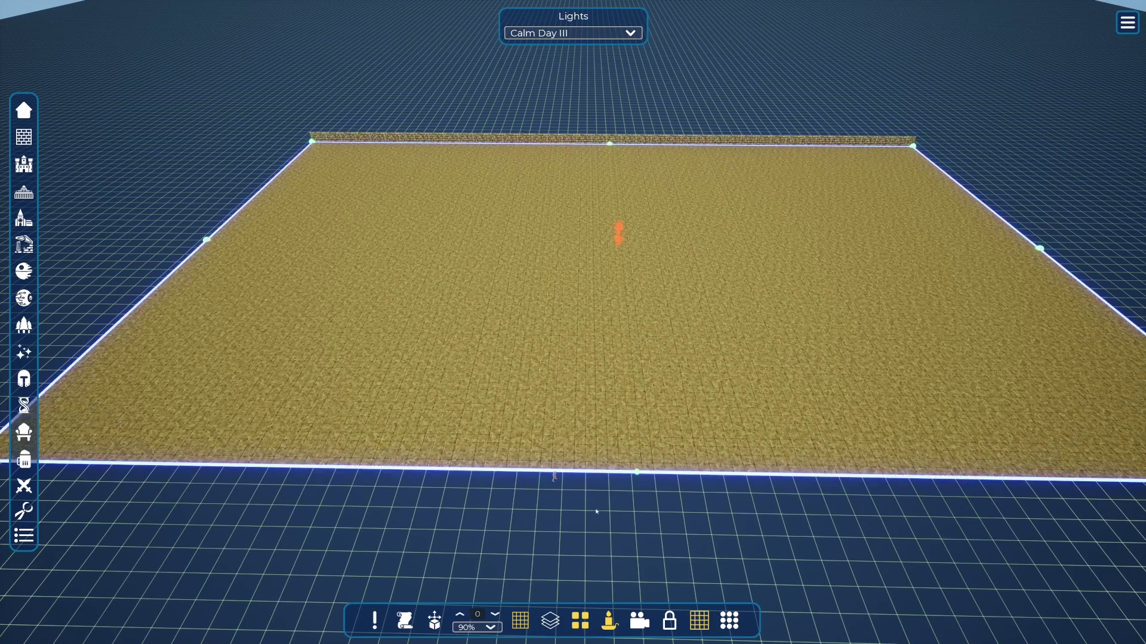
{"action": "left_click", "coordinate": [556, 477]}
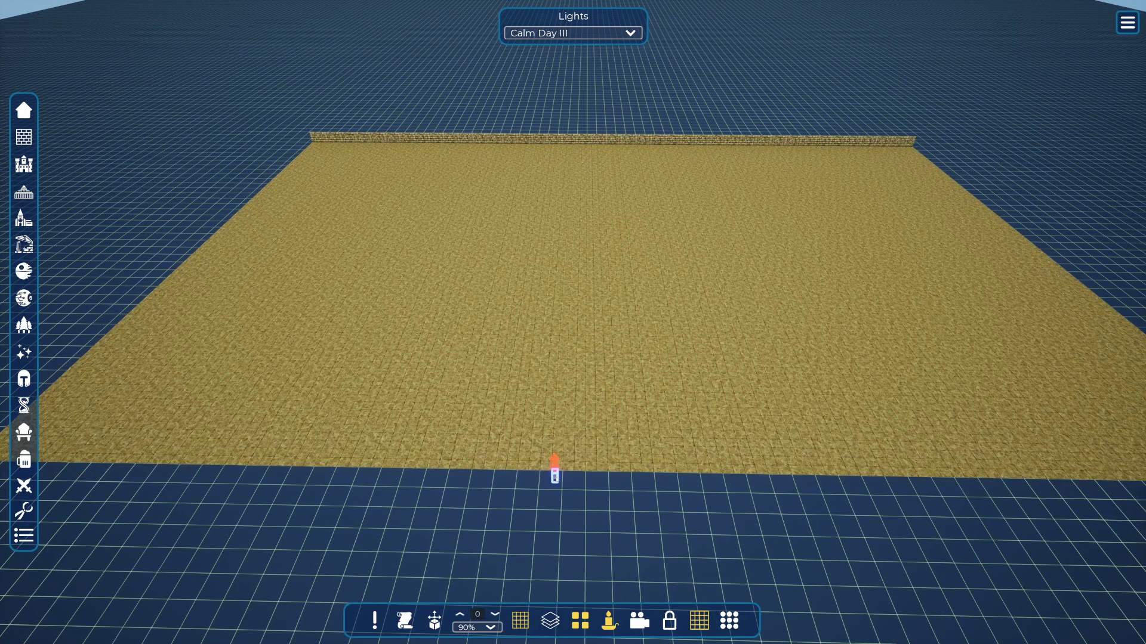
{"action": "right_click", "coordinate": [555, 479]}
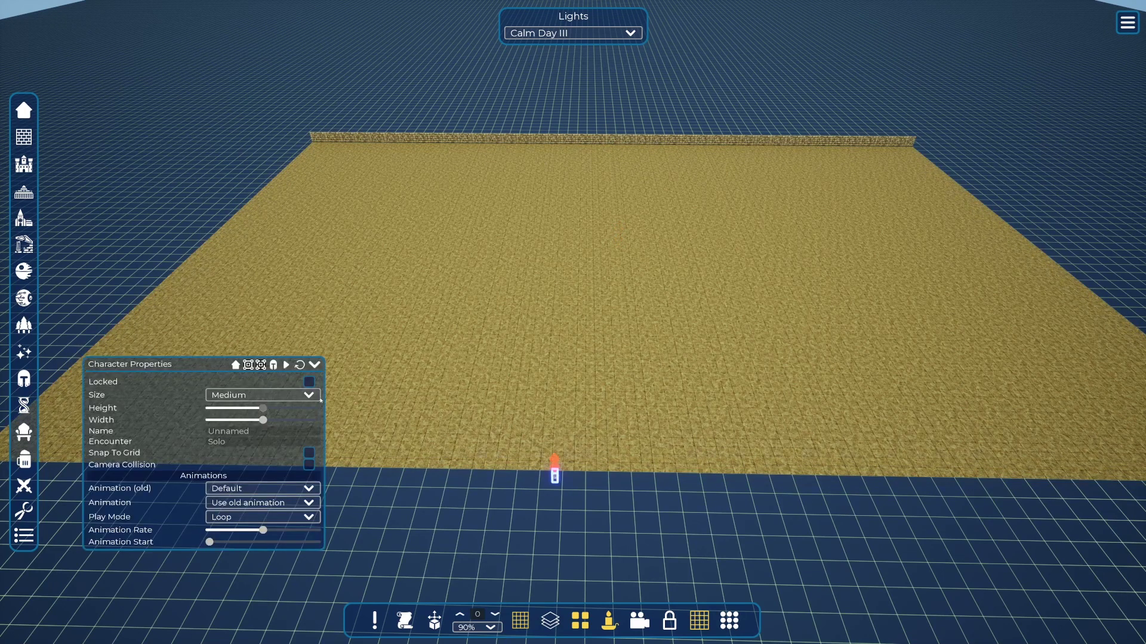
{"action": "left_click", "coordinate": [261, 365]}
{"action": "middle_click_drag", "start_coordinate": [573, 334], "coordinate": [489, 358]}
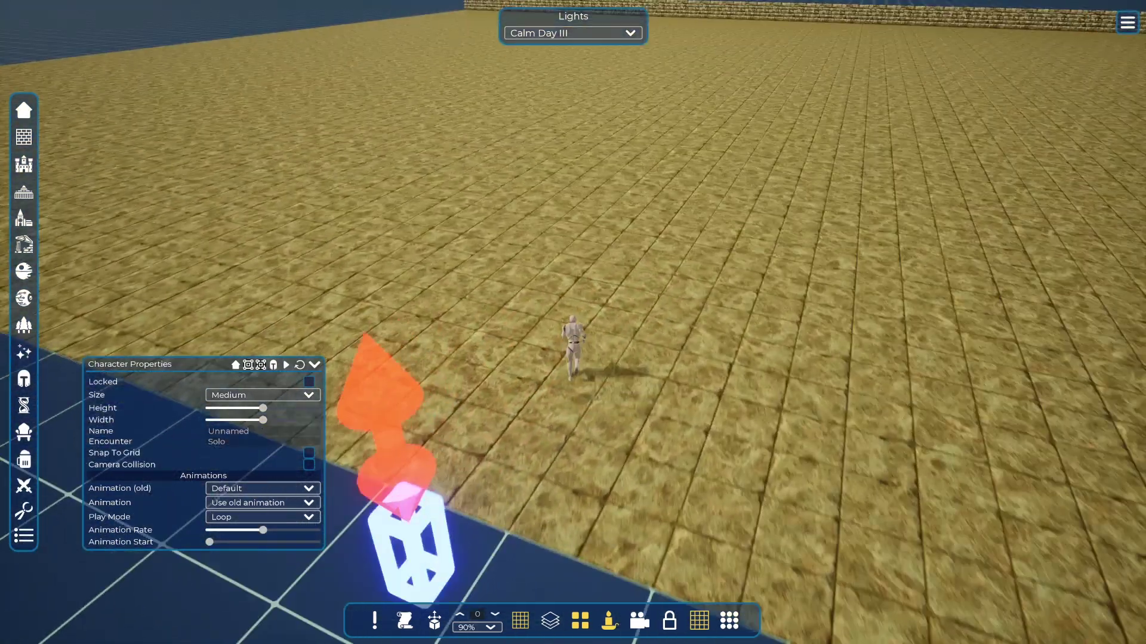
{"action": "scroll", "coordinate": [573, 334], "scroll_direction": "up", "scroll_amount": 5}
{"action": "scroll", "coordinate": [573, 334], "scroll_direction": "up", "scroll_amount": 4}
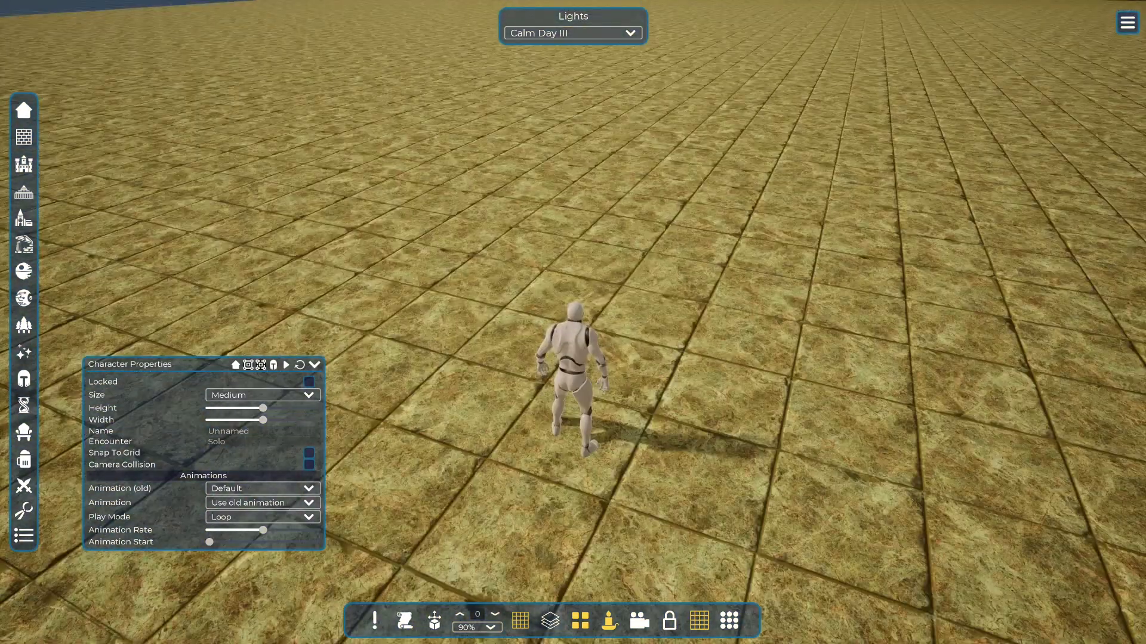
{"action": "middle_click_drag", "start_coordinate": [572, 334], "coordinate": [734, 334]}
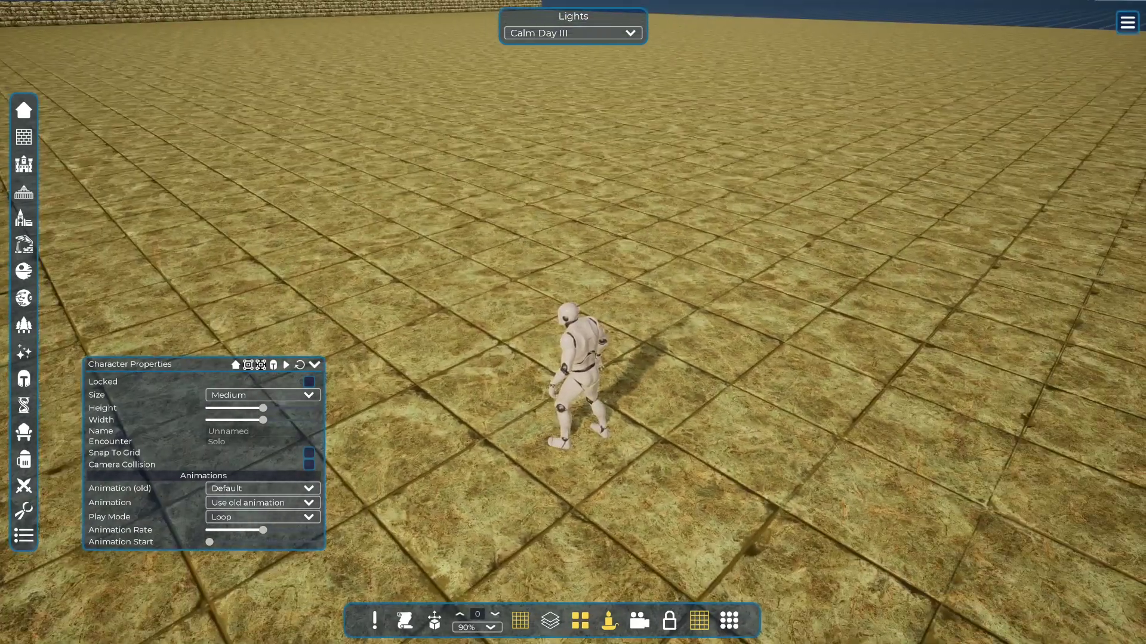
{"action": "scroll", "coordinate": [573, 334], "scroll_direction": "up", "scroll_amount": 2}
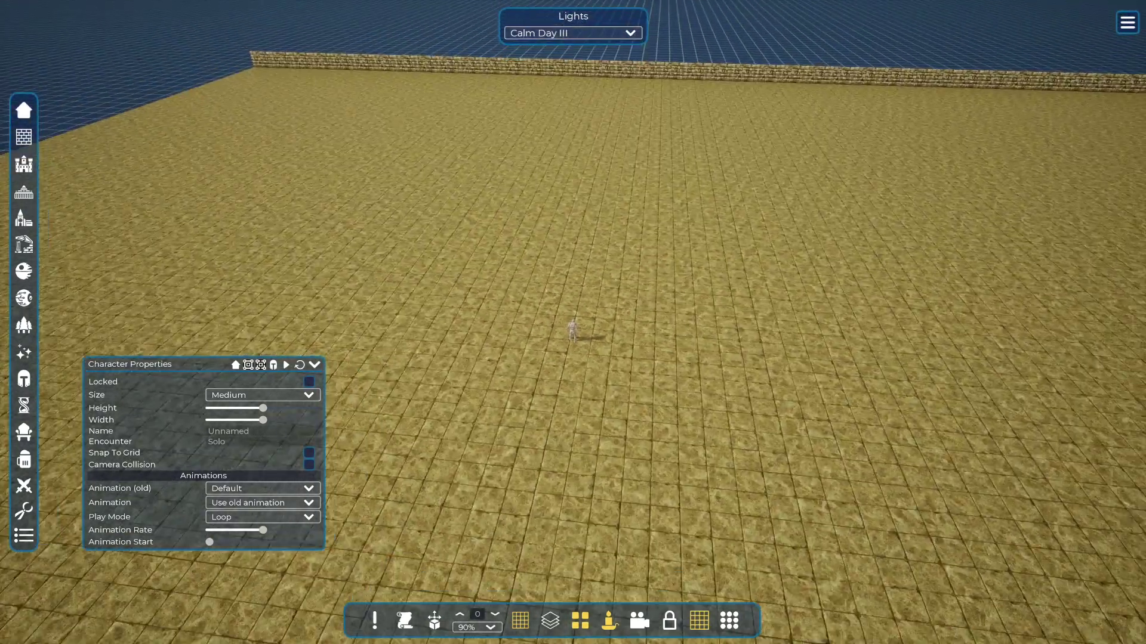
{"action": "mouse_move", "coordinate": [573, 330]}
{"action": "middle_mouse_down"}
{"action": "mouse_move", "coordinate": [644, 343]}
{"action": "mouse_move", "coordinate": [566, 370]}
{"action": "mouse_move", "coordinate": [549, 355]}
{"action": "mouse_move", "coordinate": [507, 355]}
{"action": "mouse_move", "coordinate": [707, 350]}
{"action": "mouse_move", "coordinate": [695, 334]}
{"action": "mouse_move", "coordinate": [591, 329]}
{"action": "middle_mouse_up"}
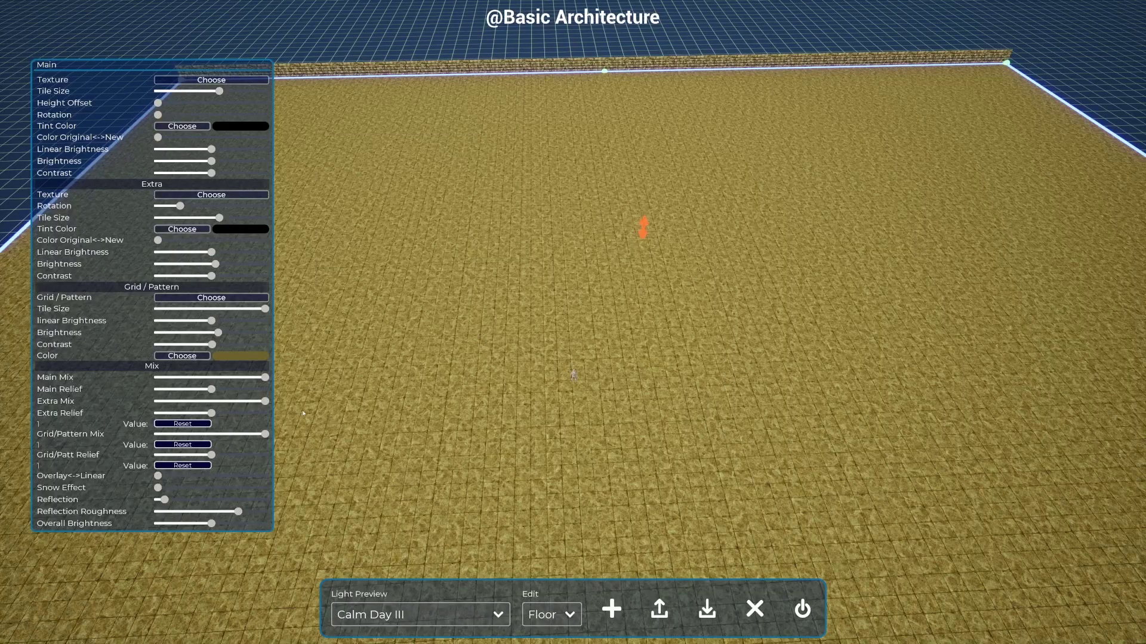
{"action": "left_click_drag", "start_coordinate": [265, 378], "coordinate": [158, 390]}
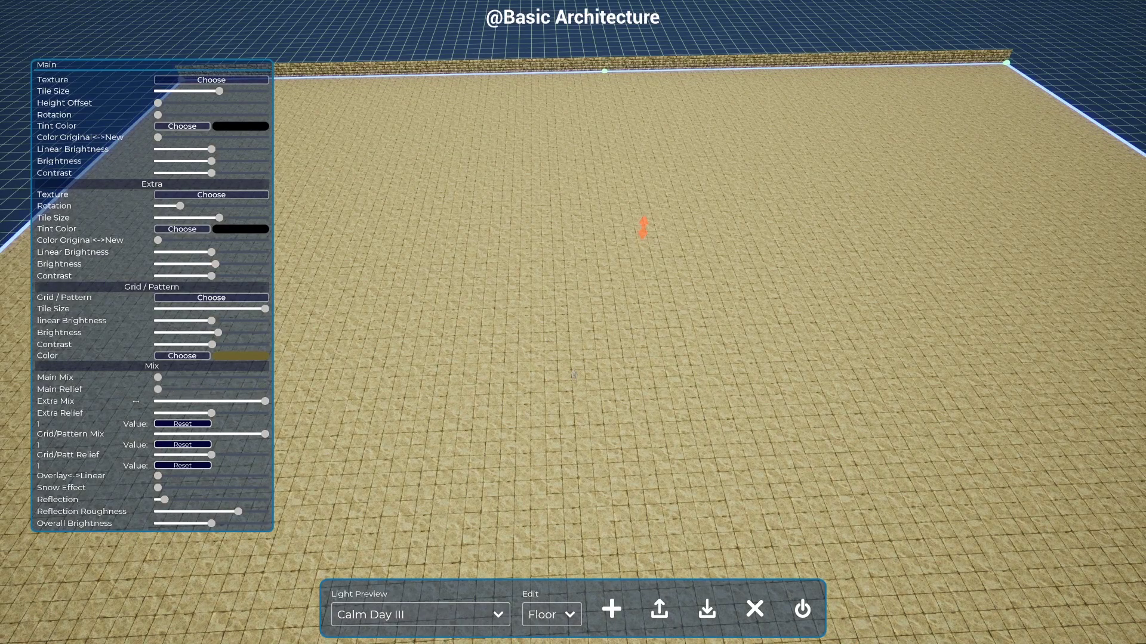
{"action": "left_click_drag", "start_coordinate": [237, 405], "coordinate": [137, 422]}
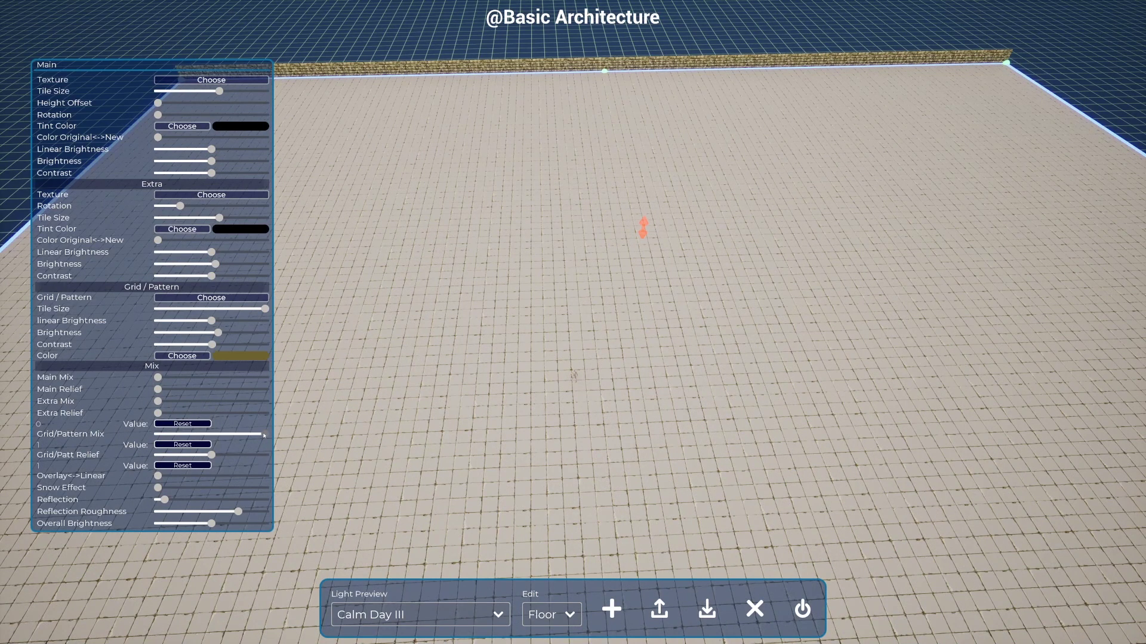
{"action": "left_click_drag", "start_coordinate": [264, 436], "coordinate": [155, 458]}
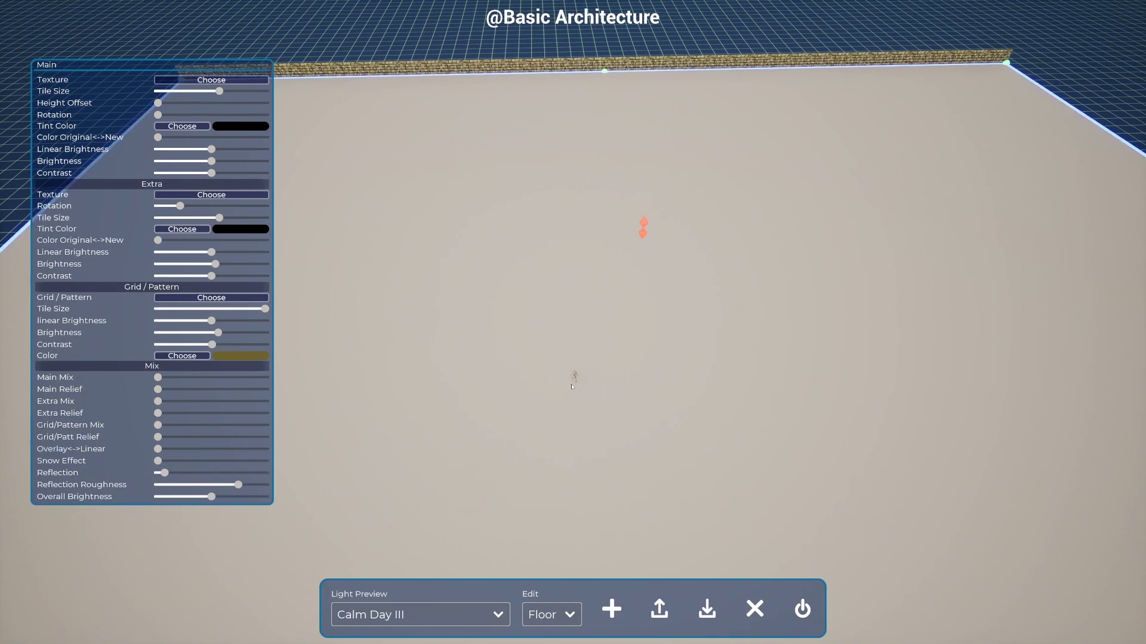
- Raise the floor's Main Mix to the maximum and its Main Relief to the middle of the range
{"action": "right_click_drag", "start_coordinate": [540, 381], "coordinate": [517, 361]}
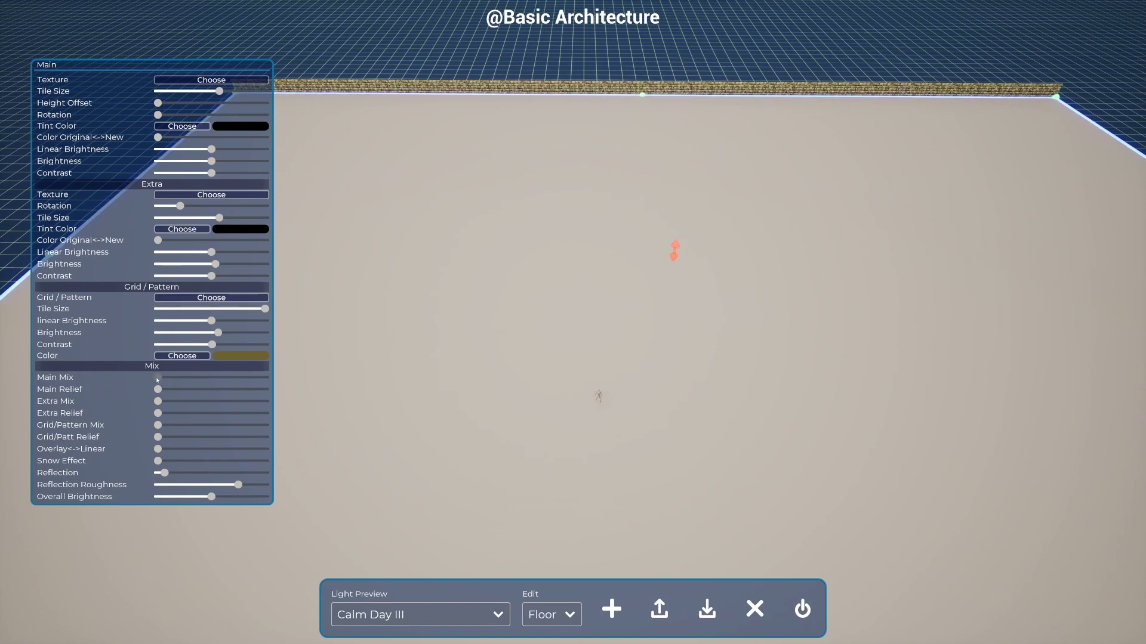
{"action": "left_click_drag", "start_coordinate": [157, 380], "coordinate": [267, 381]}
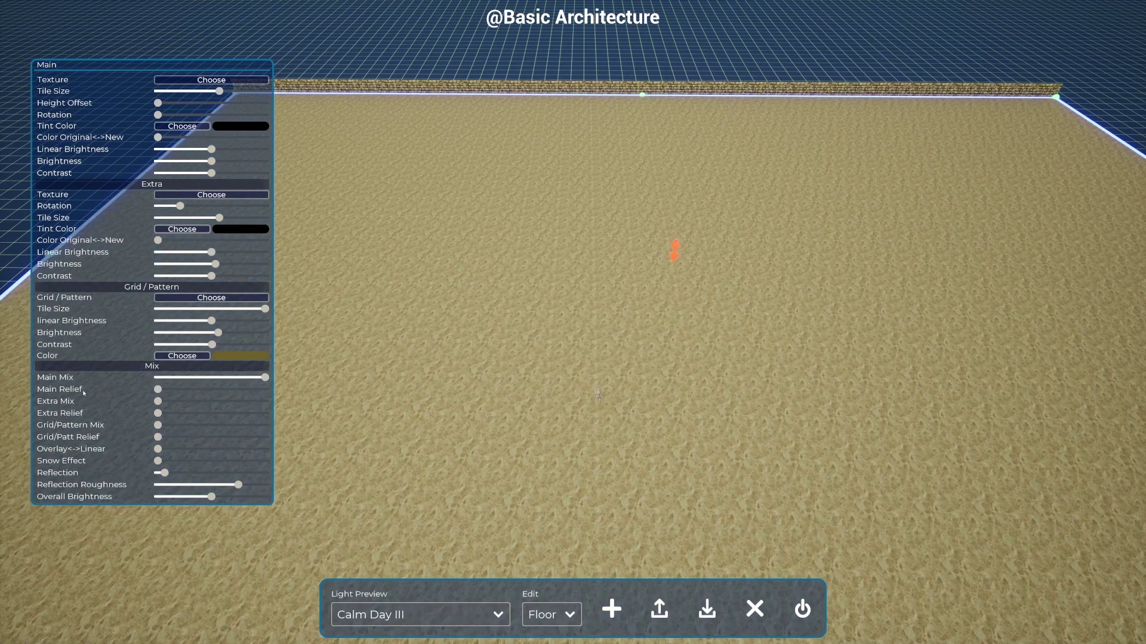
{"action": "left_click_drag", "start_coordinate": [158, 390], "coordinate": [212, 389]}
- Replace the floor's main texture with the brown, rough cracked rock texture
{"action": "left_click", "coordinate": [211, 79]}
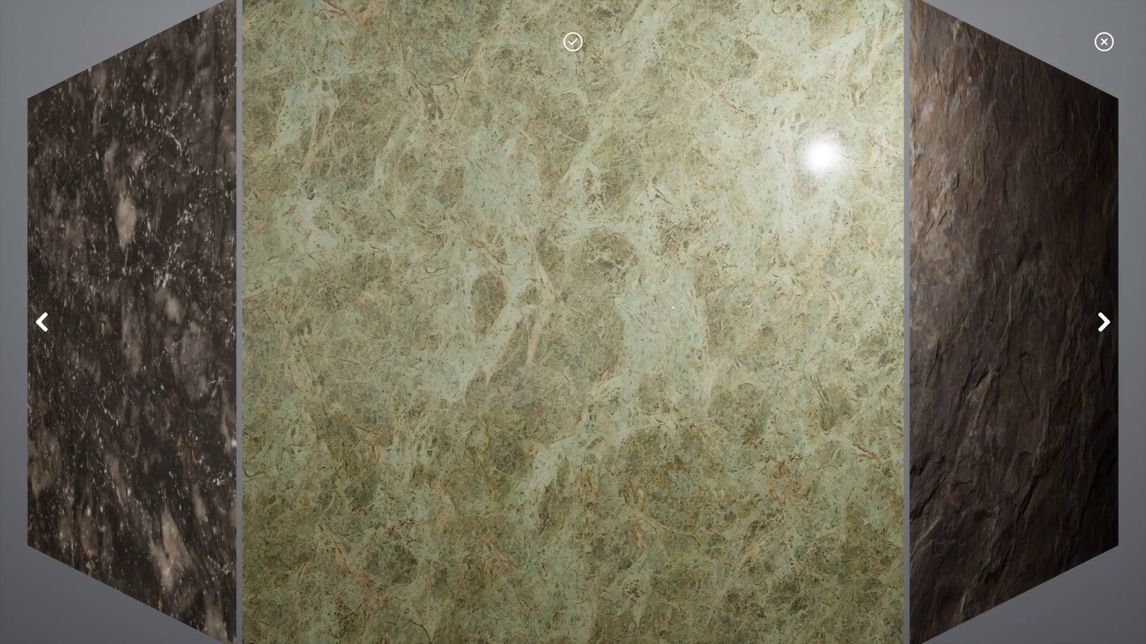
{"action": "left_click", "coordinate": [1103, 322]}
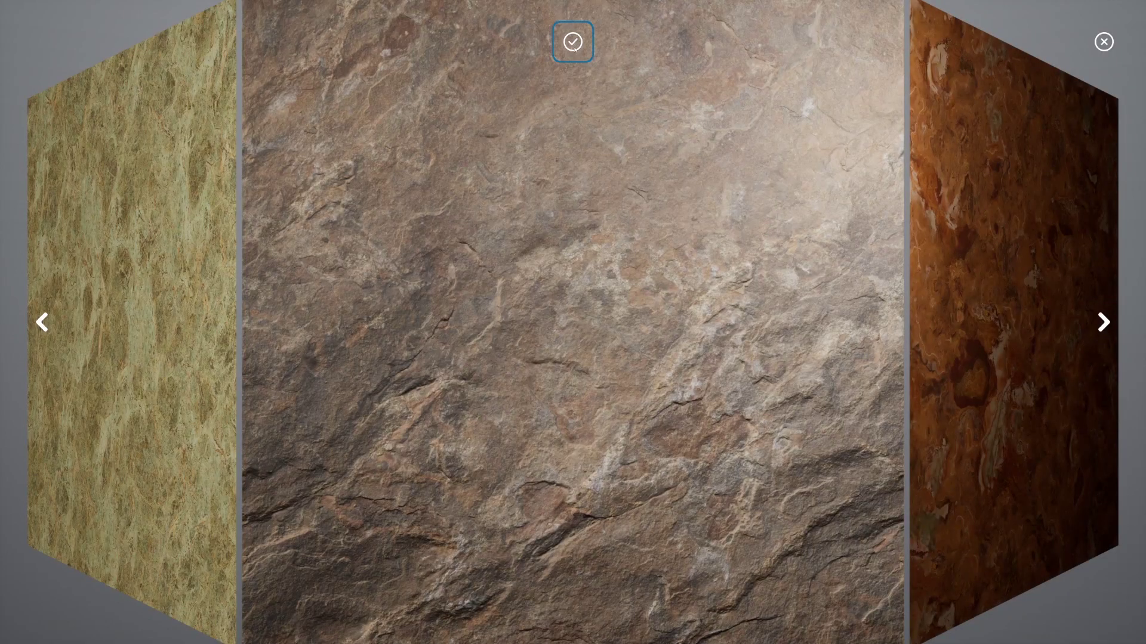
{"action": "left_click", "coordinate": [573, 43]}
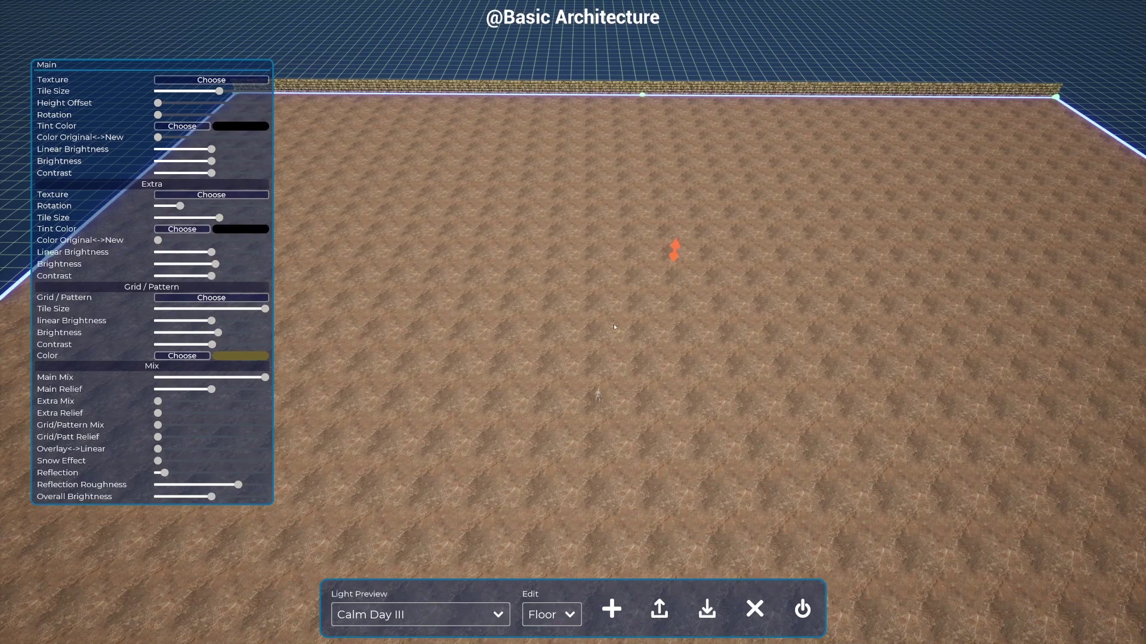
{"action": "right_click_drag", "start_coordinate": [614, 327], "coordinate": [621, 418]}
{"action": "key", "text": "w"}
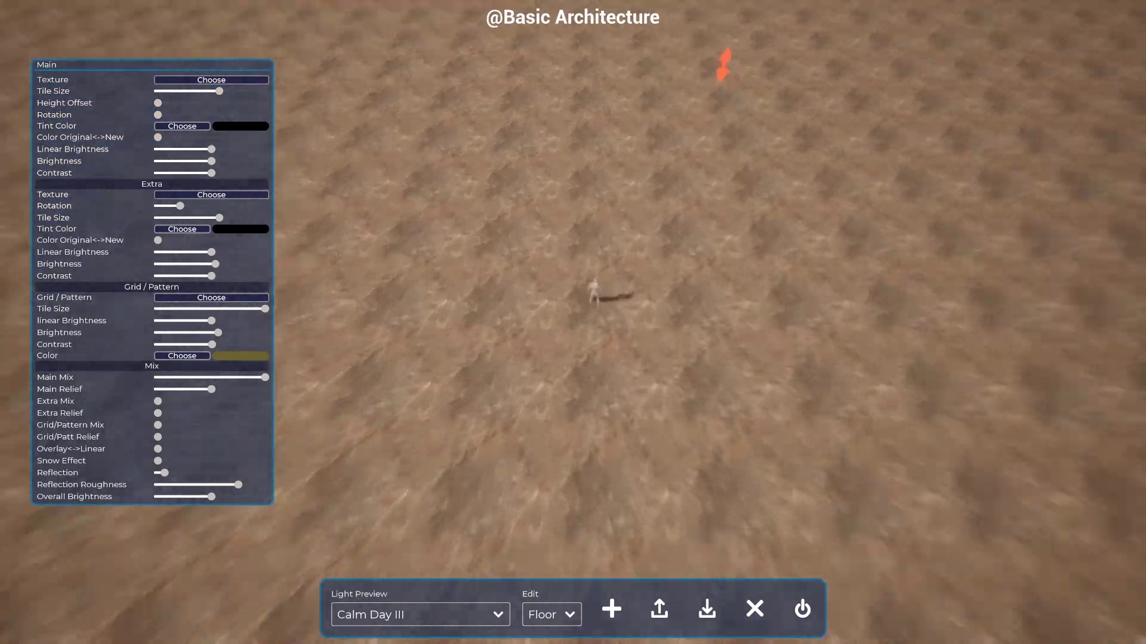
{"action": "key", "text": "w"}
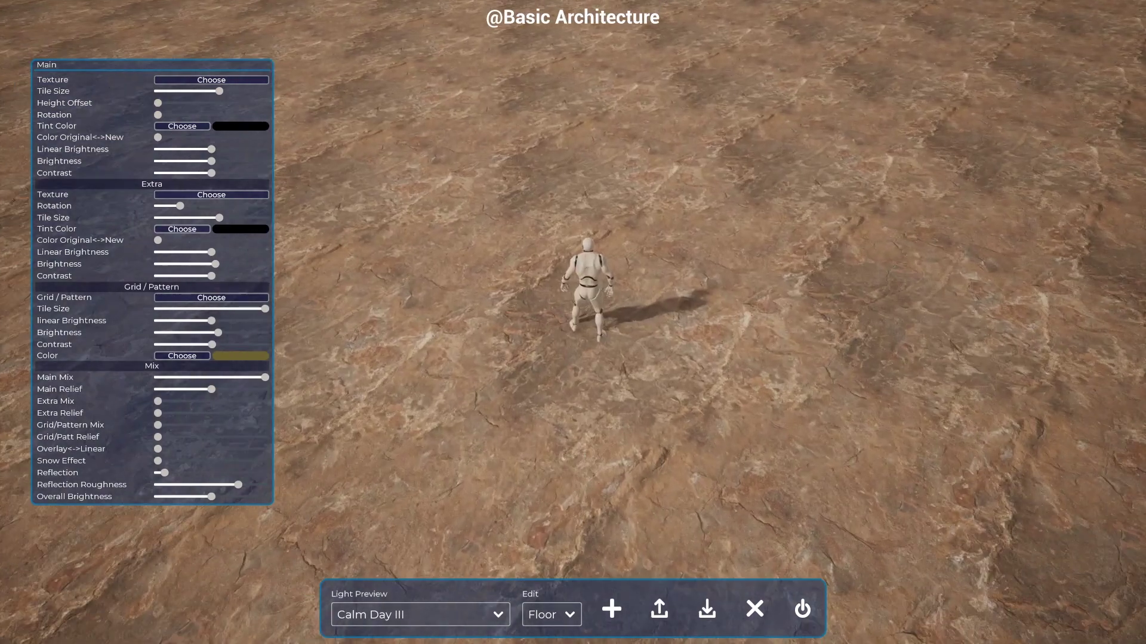
{"action": "key", "text": "w"}
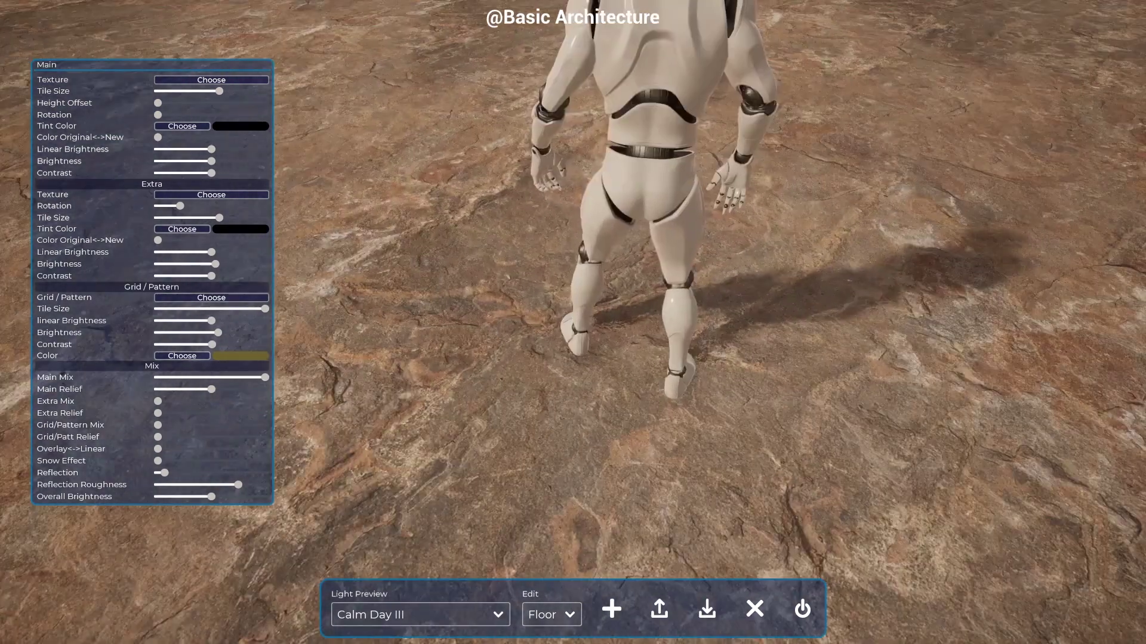
{"action": "key", "text": "w"}
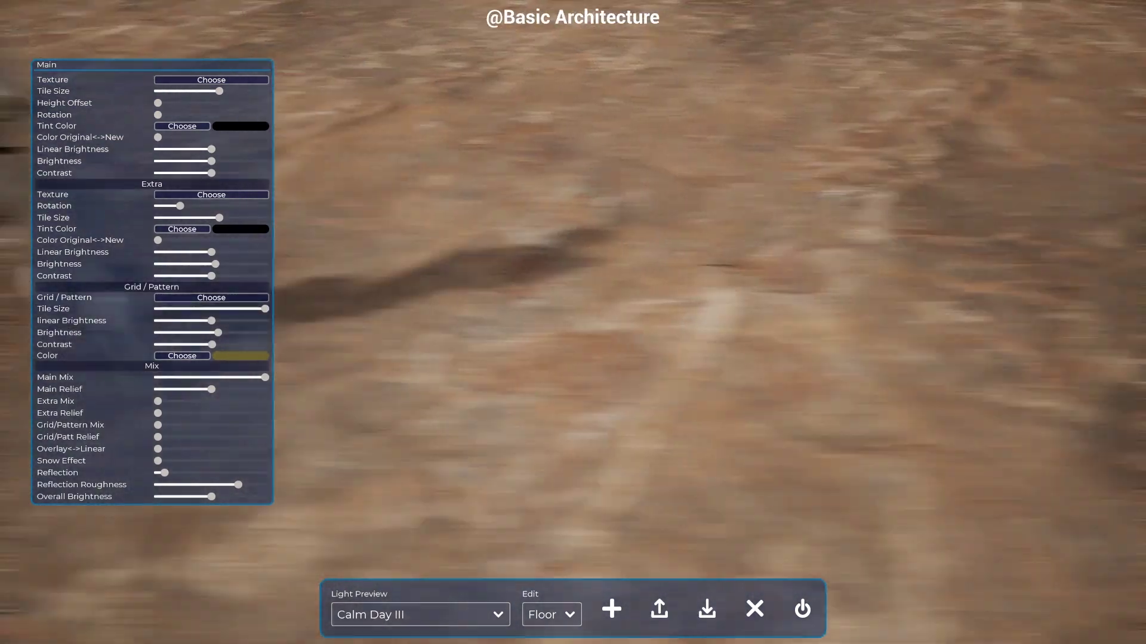
- Inspect the floor's main rock texture from a distance and up close beside the mannequin for visible tile repetition
{"action": "key", "text": "s"}
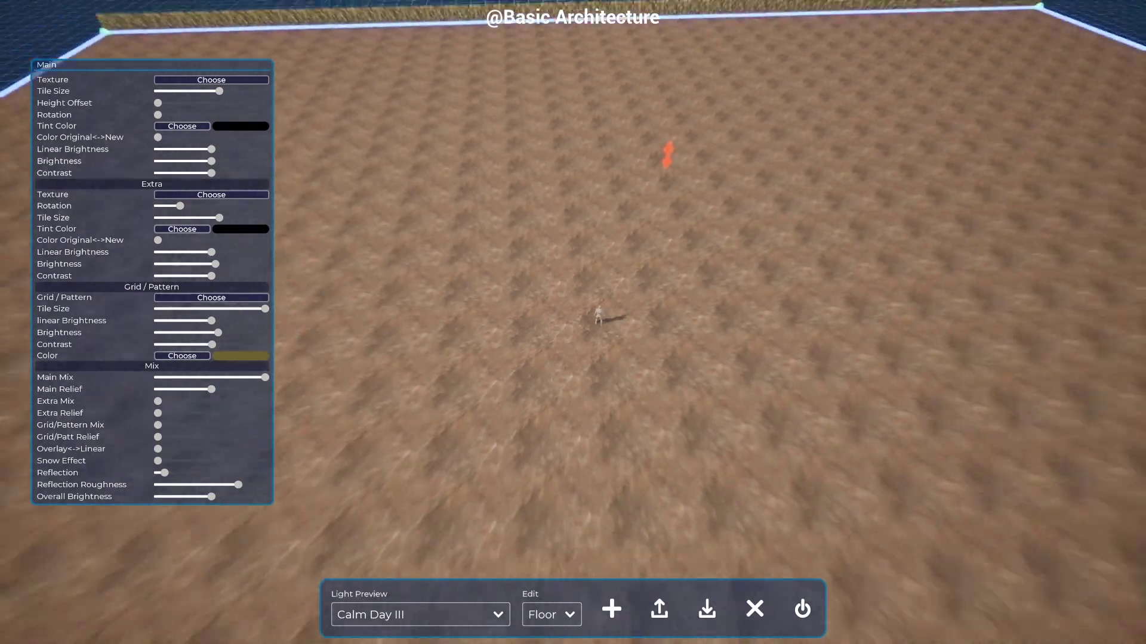
{"action": "key", "text": "s"}
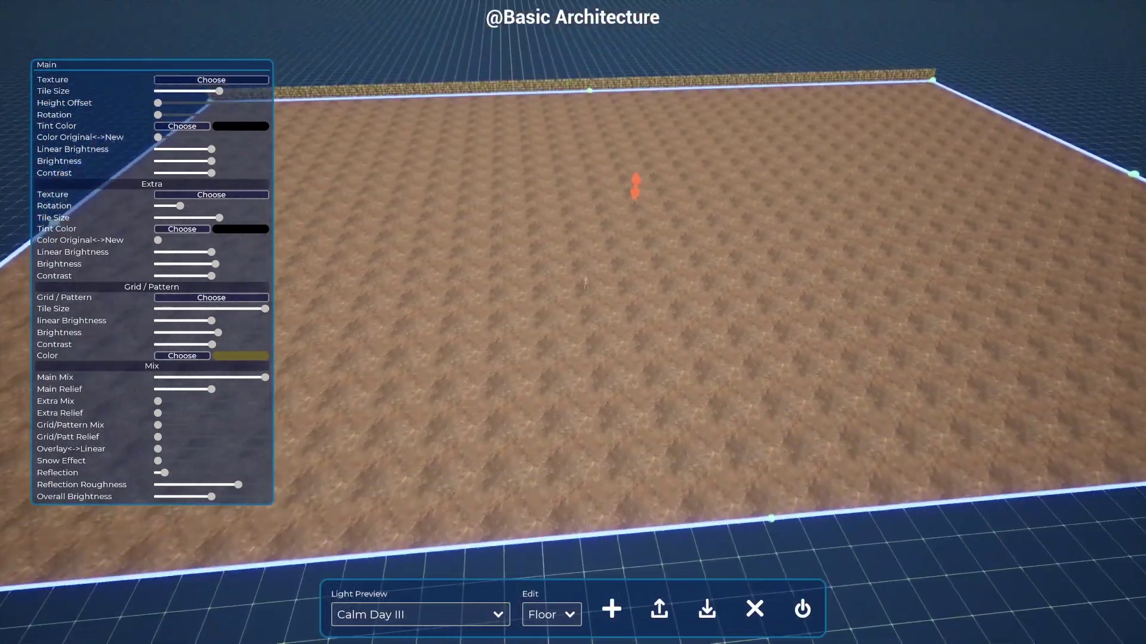
{"action": "key", "text": "w"}
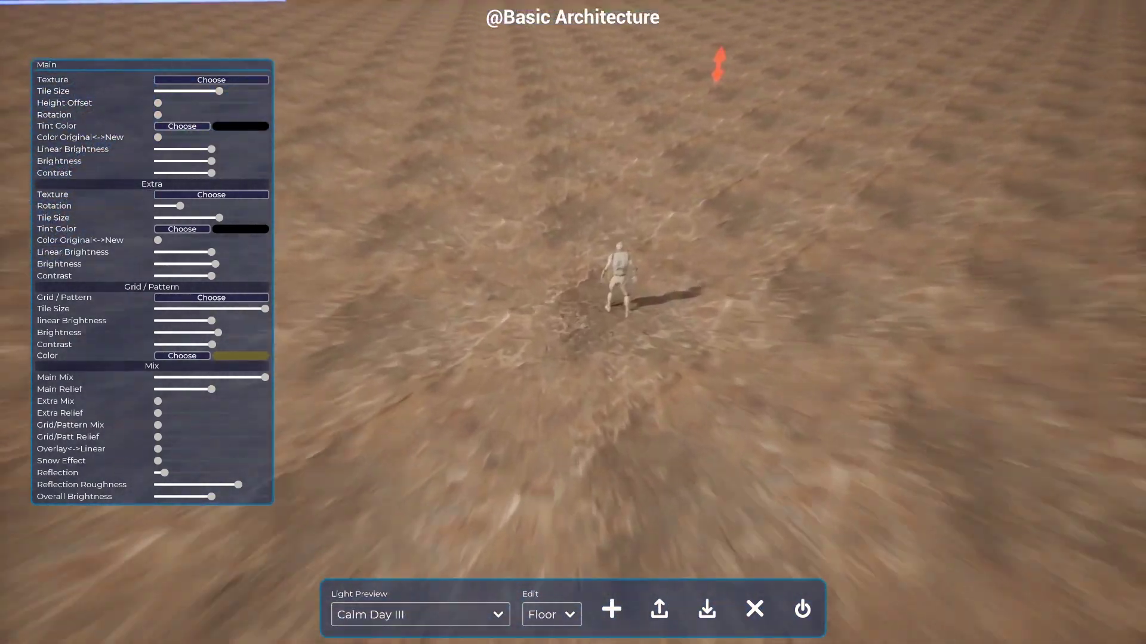
{"action": "key", "text": "w"}
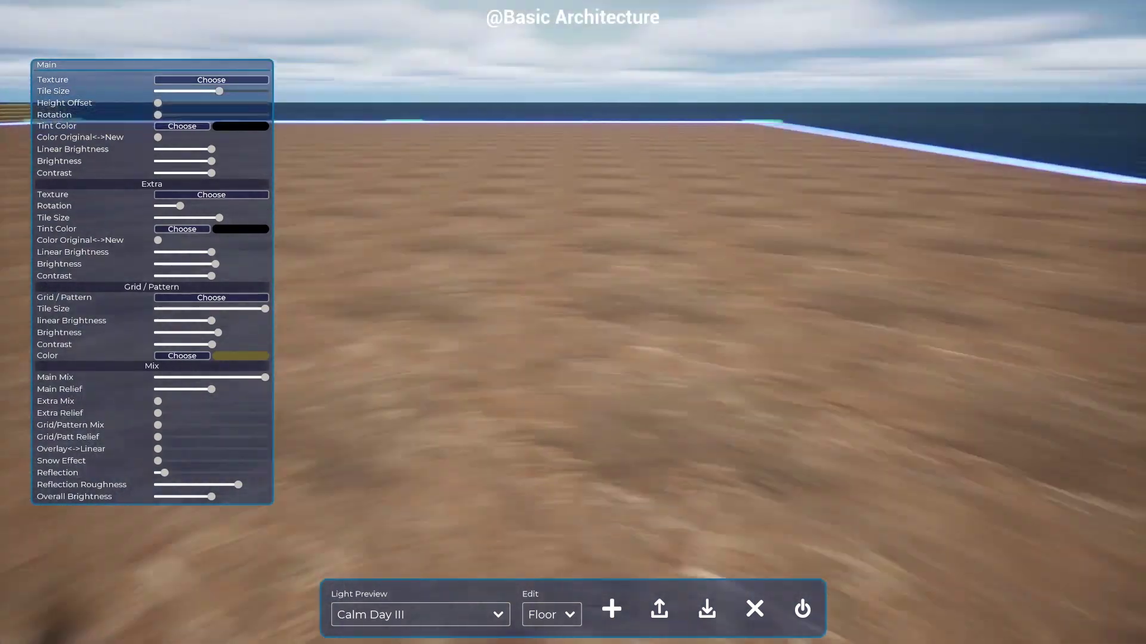
{"action": "key", "text": "s"}
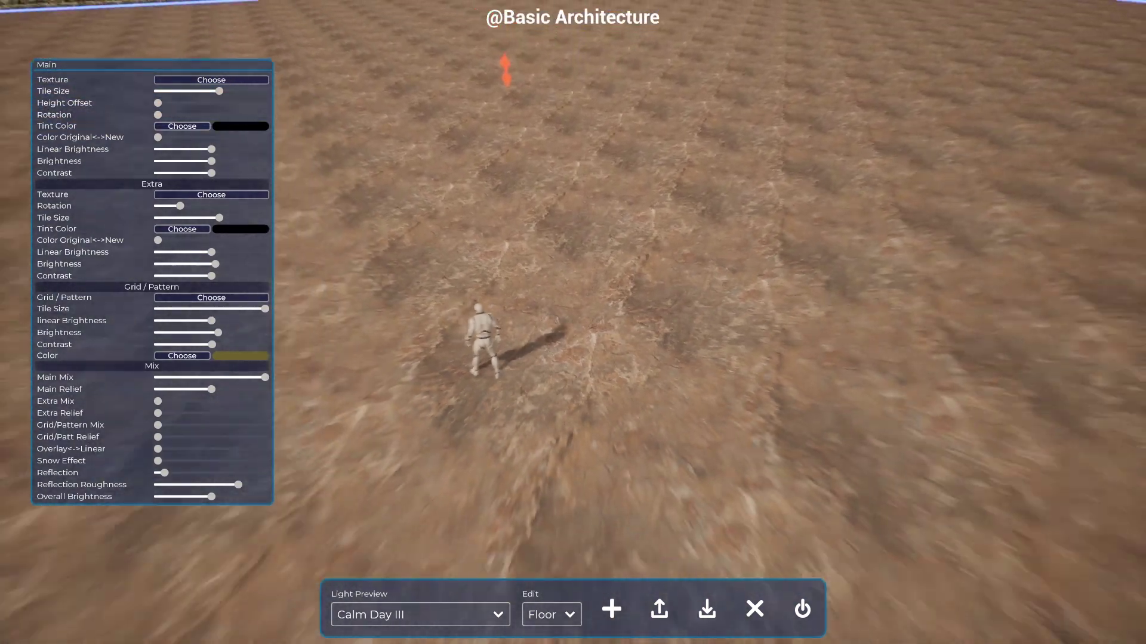
{"action": "key", "text": "s"}
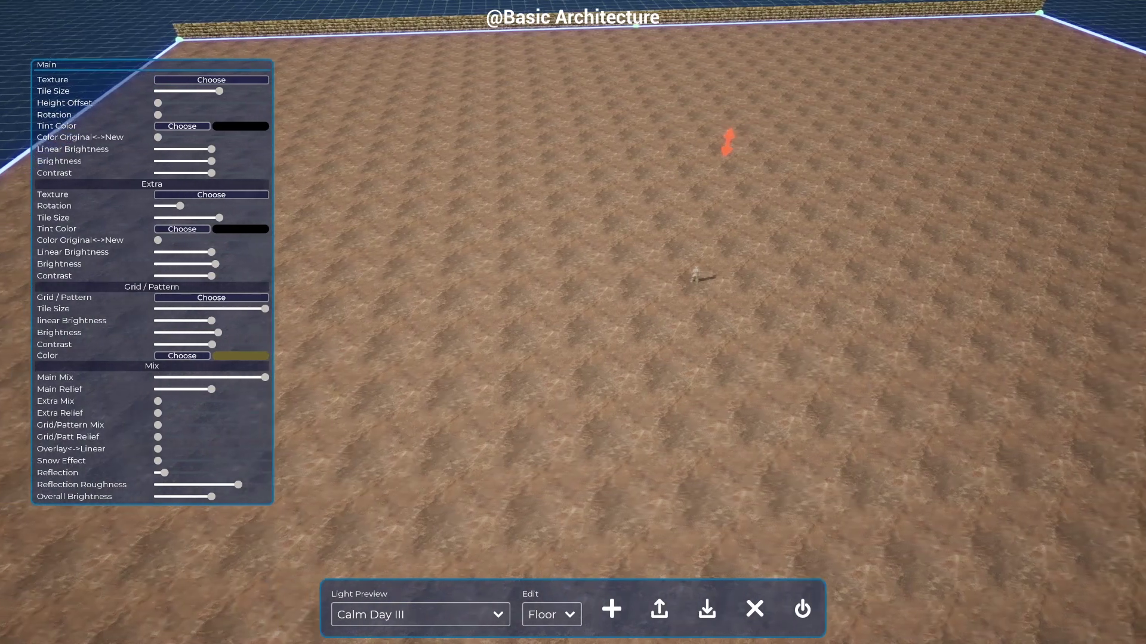
{"action": "key", "text": "d"}
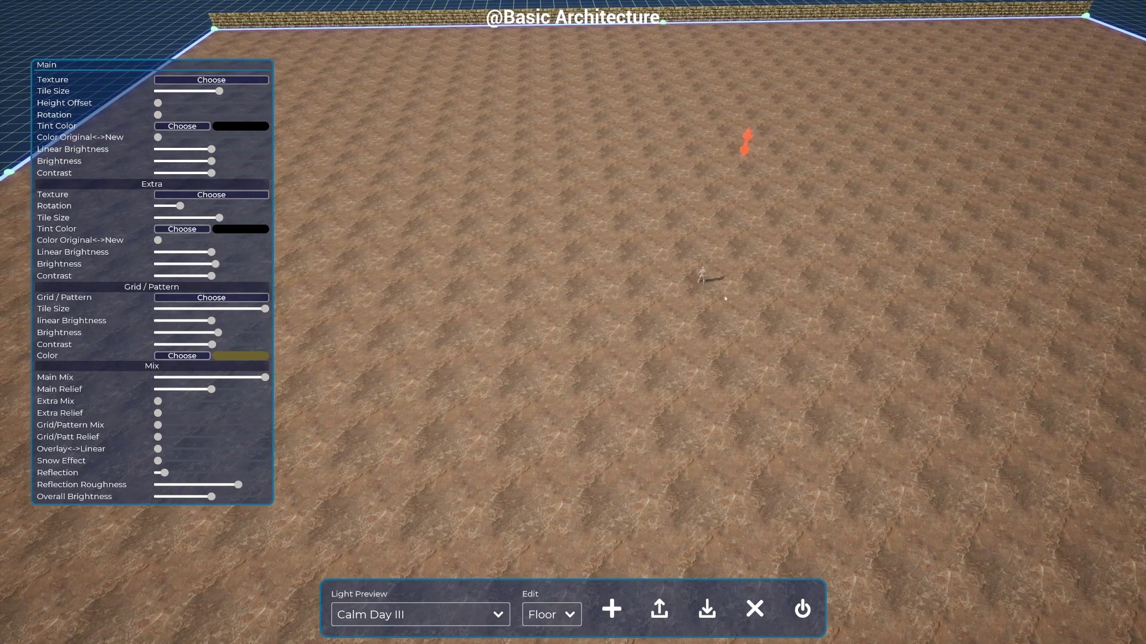
{"action": "right_click_drag", "start_coordinate": [685, 319], "coordinate": [686, 316]}
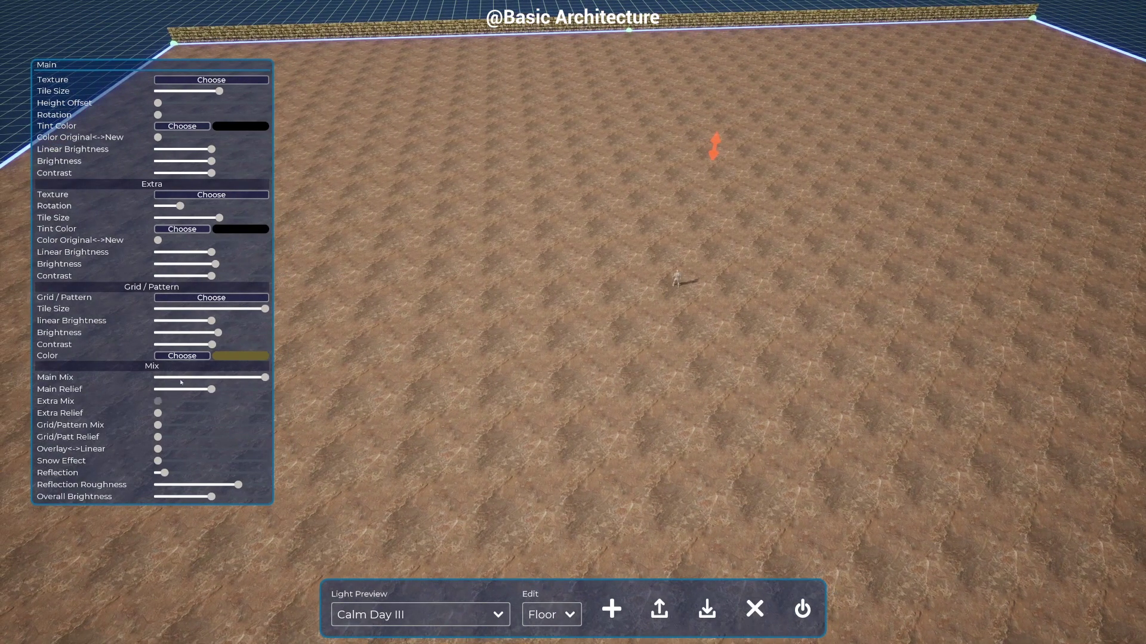
- Replace the floor's extra texture with the brown, rough cracked rock texture
{"action": "left_click", "coordinate": [197, 196]}
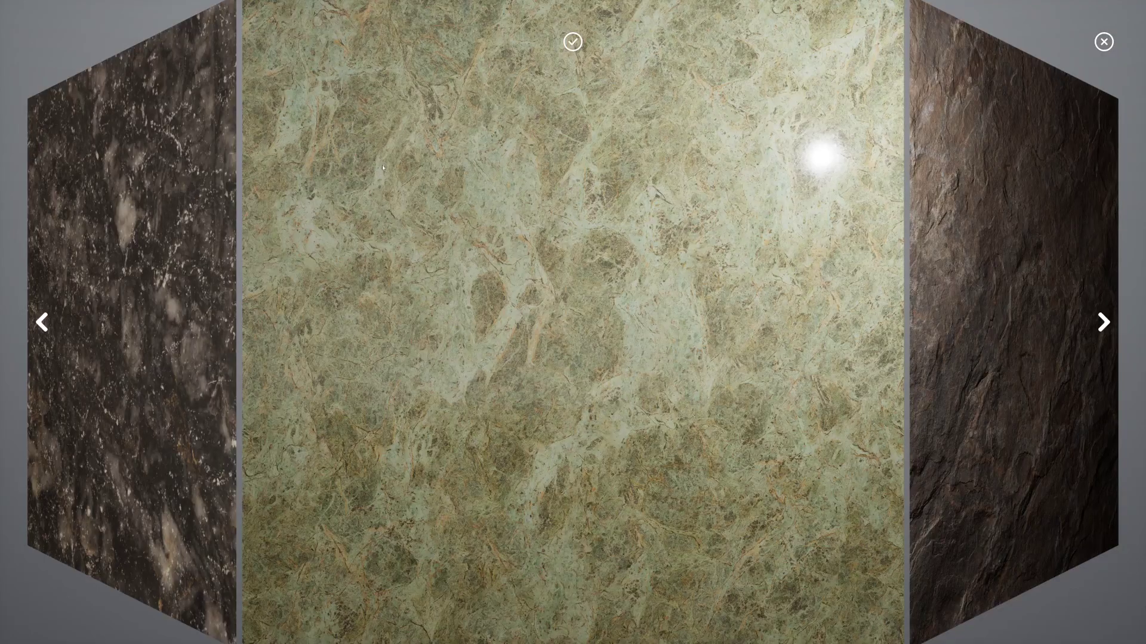
{"action": "left_click", "coordinate": [1105, 322]}
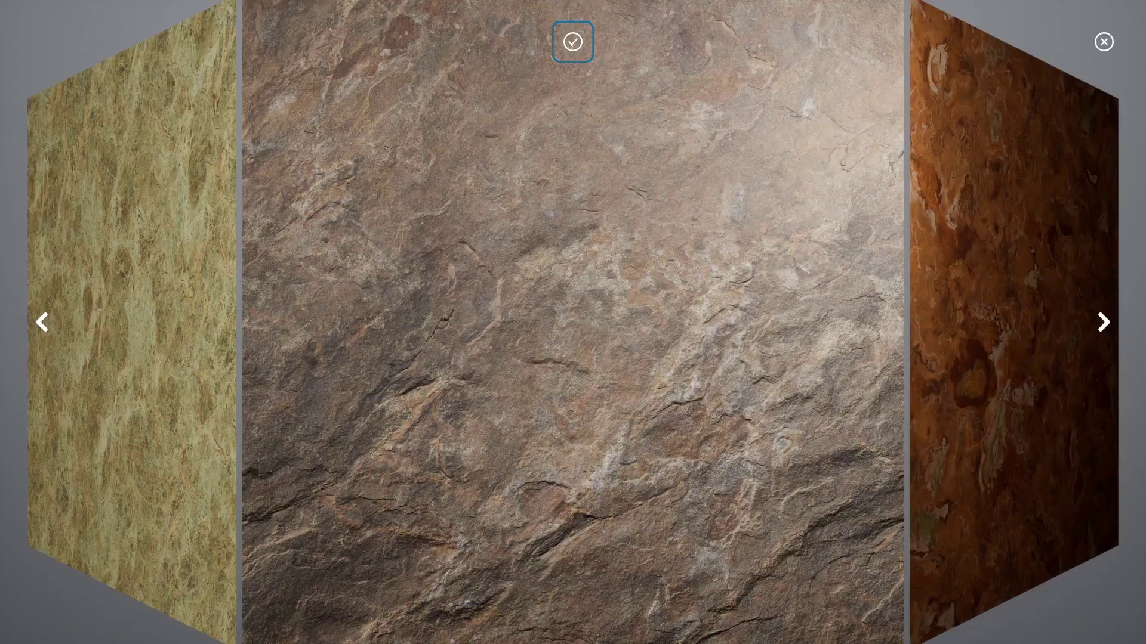
{"action": "left_click", "coordinate": [572, 42]}
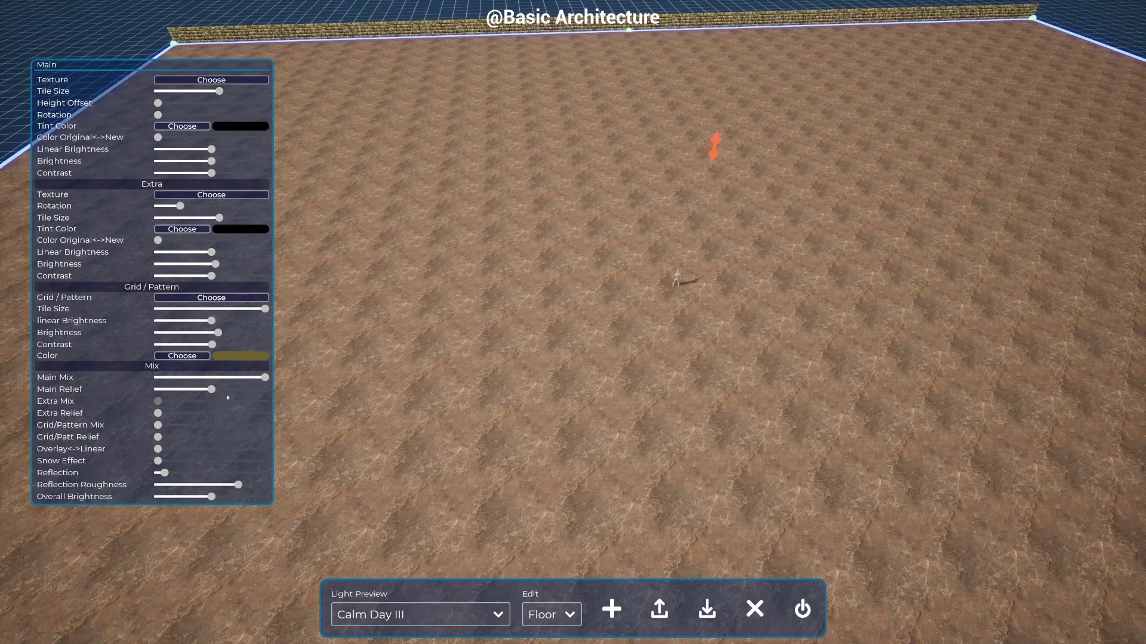
- Reset the extra layer's Tile Size, Rotation, Linear Brightness and Brightness to their default values
{"action": "left_click", "coordinate": [60, 218]}
{"action": "left_click", "coordinate": [173, 229]}
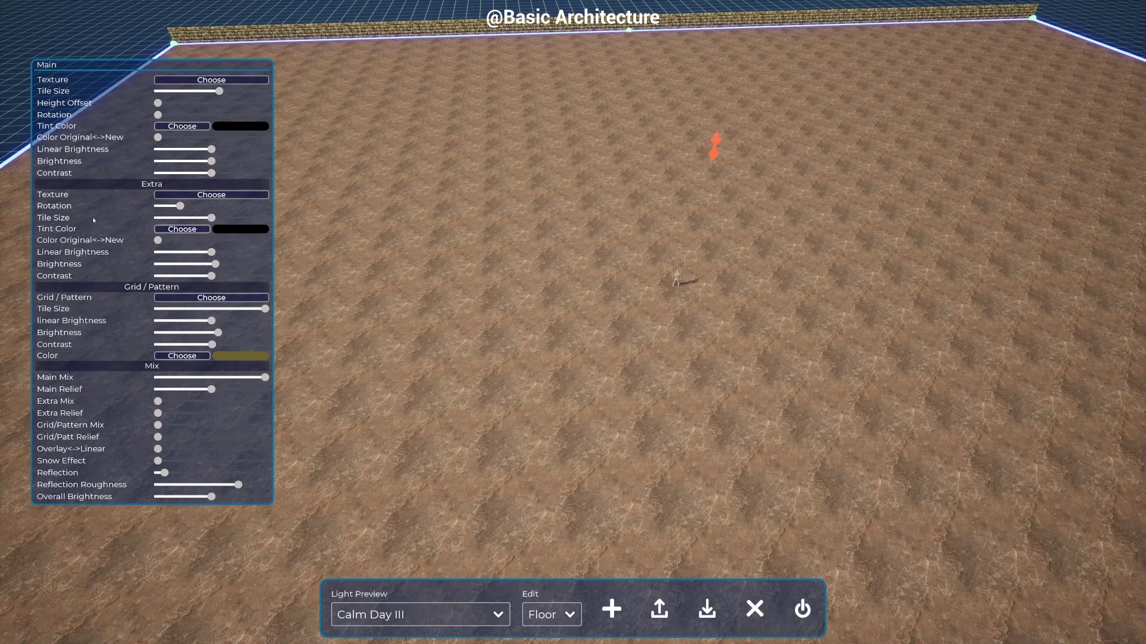
{"action": "left_click", "coordinate": [62, 207]}
{"action": "left_click", "coordinate": [176, 218]}
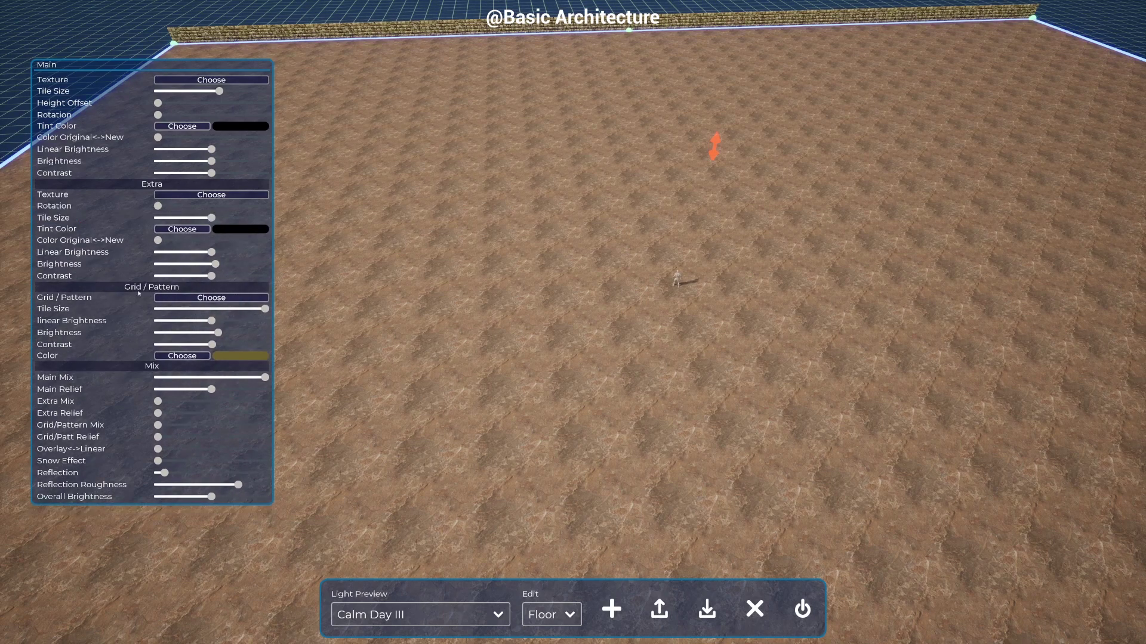
{"action": "left_click", "coordinate": [104, 253]}
{"action": "left_click", "coordinate": [181, 263]}
{"action": "left_click", "coordinate": [79, 266]}
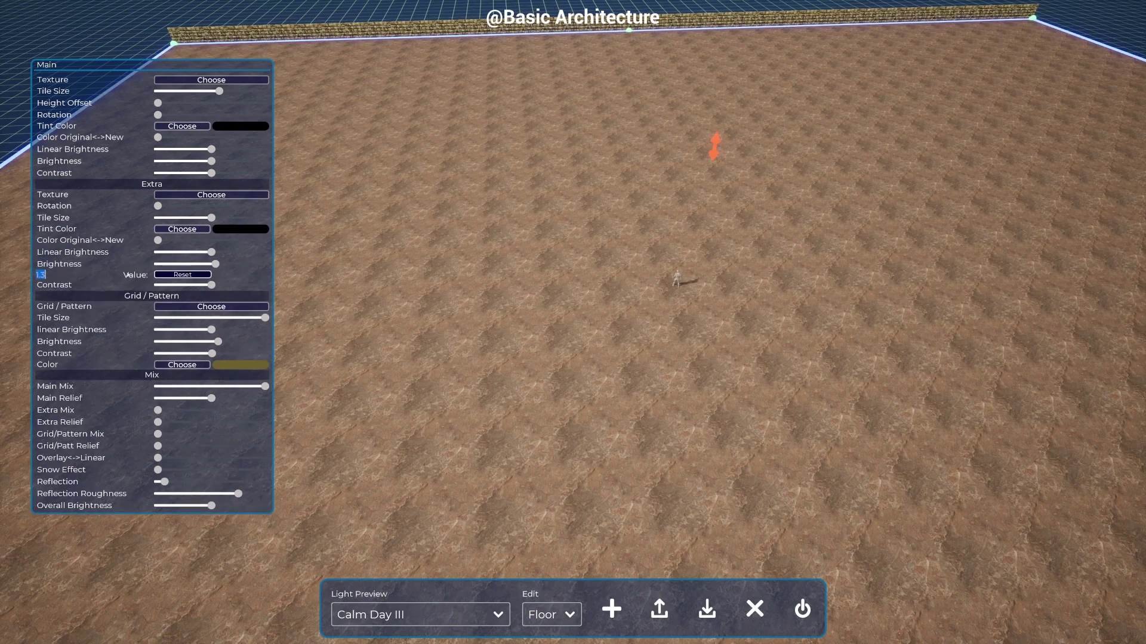
{"action": "left_click", "coordinate": [181, 276]}
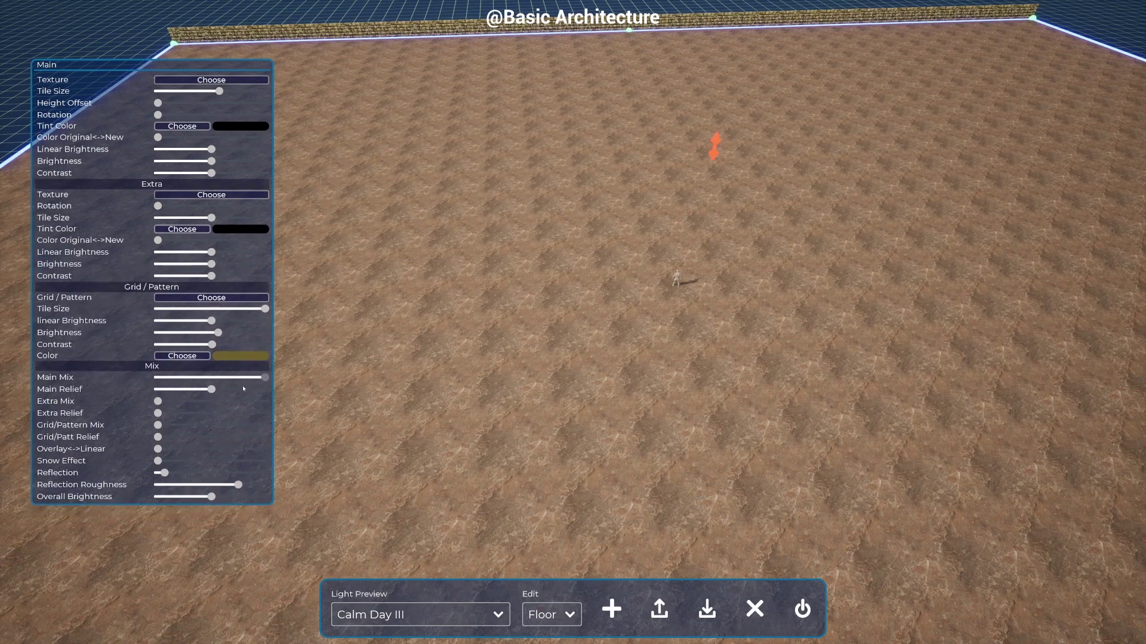
- Reduce Main Mix and Main Relief to the minimum, raise Extra Mix to the maximum and Extra Relief to about the middle
{"action": "left_click_drag", "start_coordinate": [265, 378], "coordinate": [266, 403]}
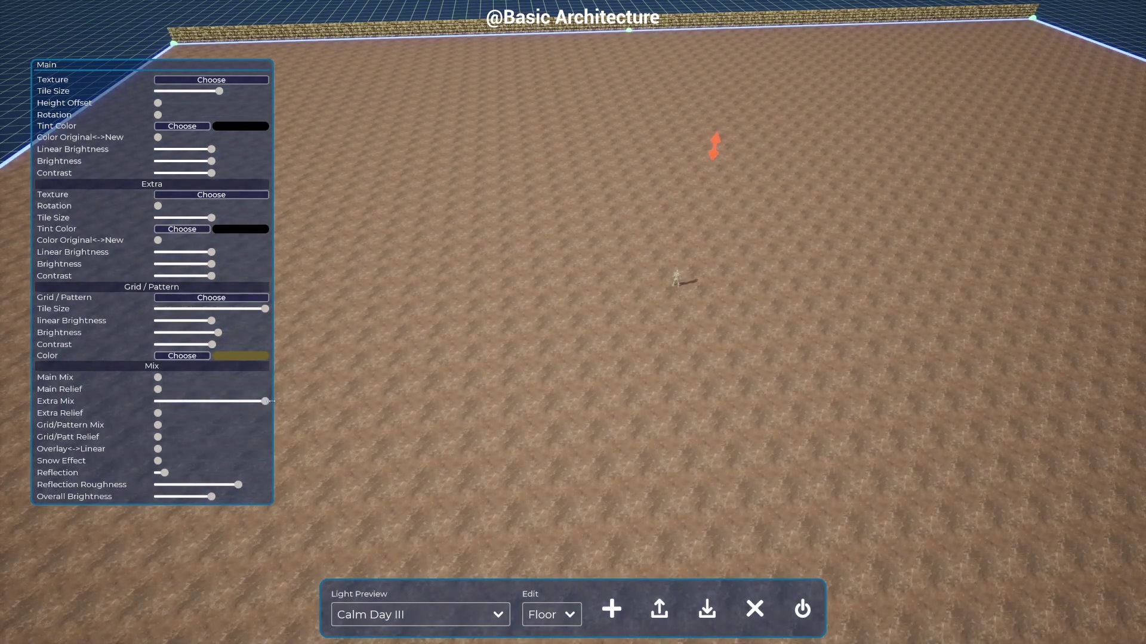
{"action": "left_click_drag", "start_coordinate": [159, 414], "coordinate": [208, 413]}
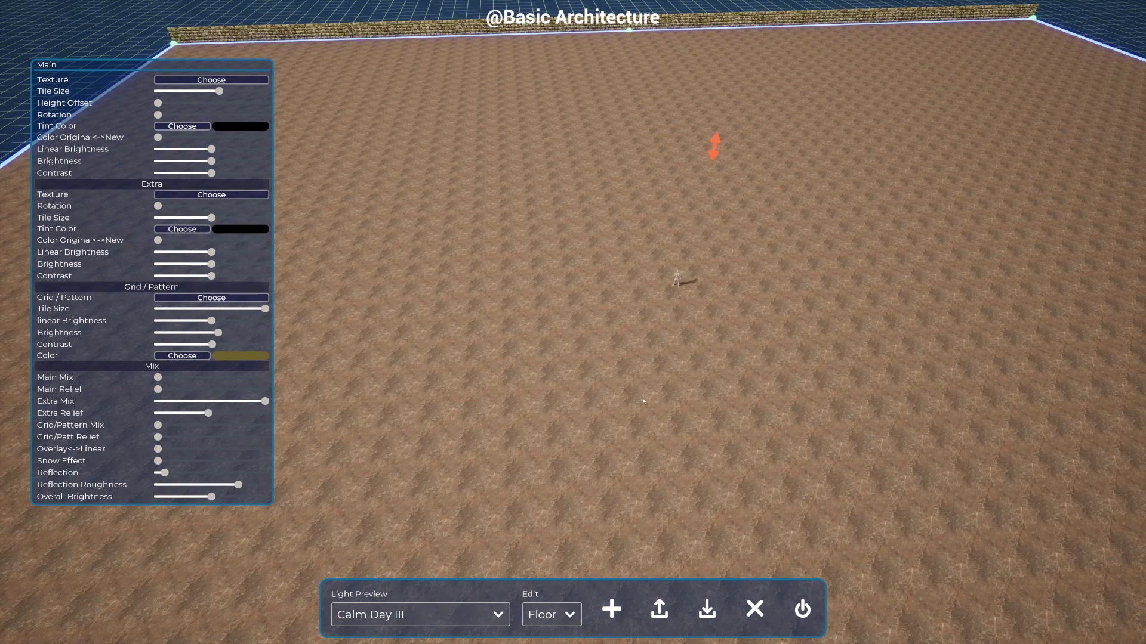
- Raise the extra layer's Tile Size to the maximum and its Rotation to about a quarter of the range
{"action": "right_click_drag", "start_coordinate": [643, 402], "coordinate": [626, 384]}
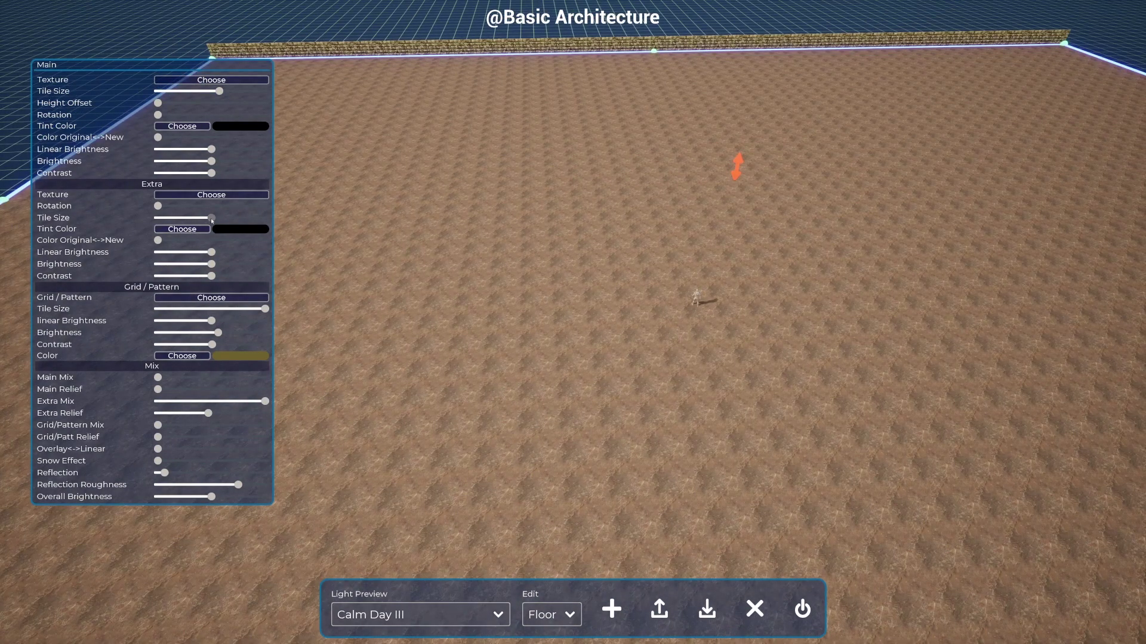
{"action": "left_click_drag", "start_coordinate": [212, 219], "coordinate": [282, 211]}
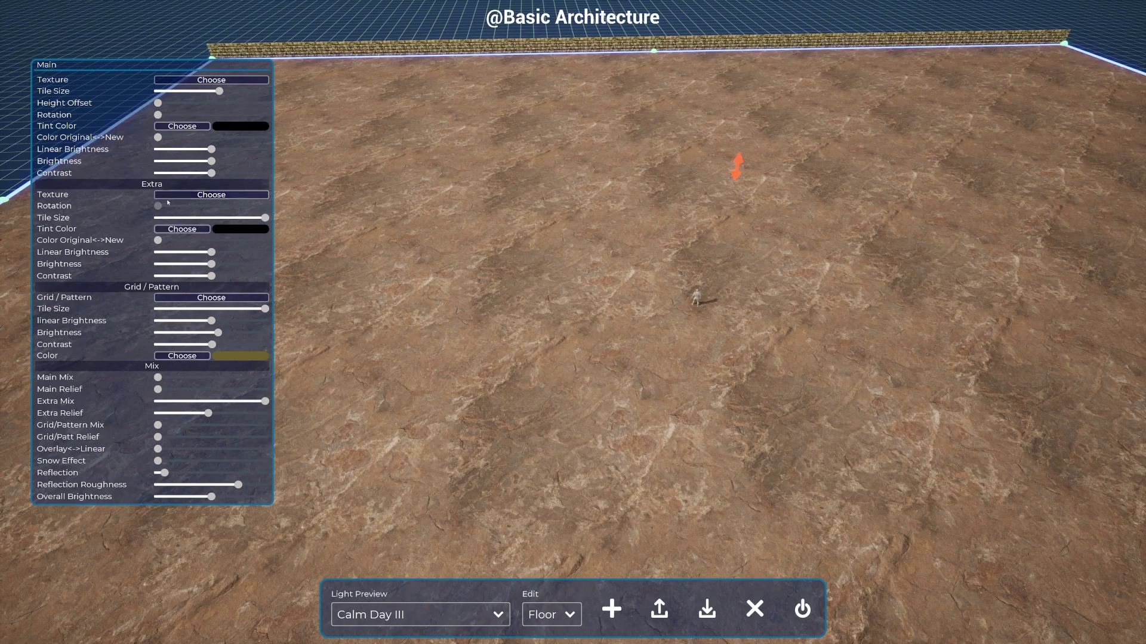
{"action": "left_click_drag", "start_coordinate": [159, 205], "coordinate": [187, 206]}
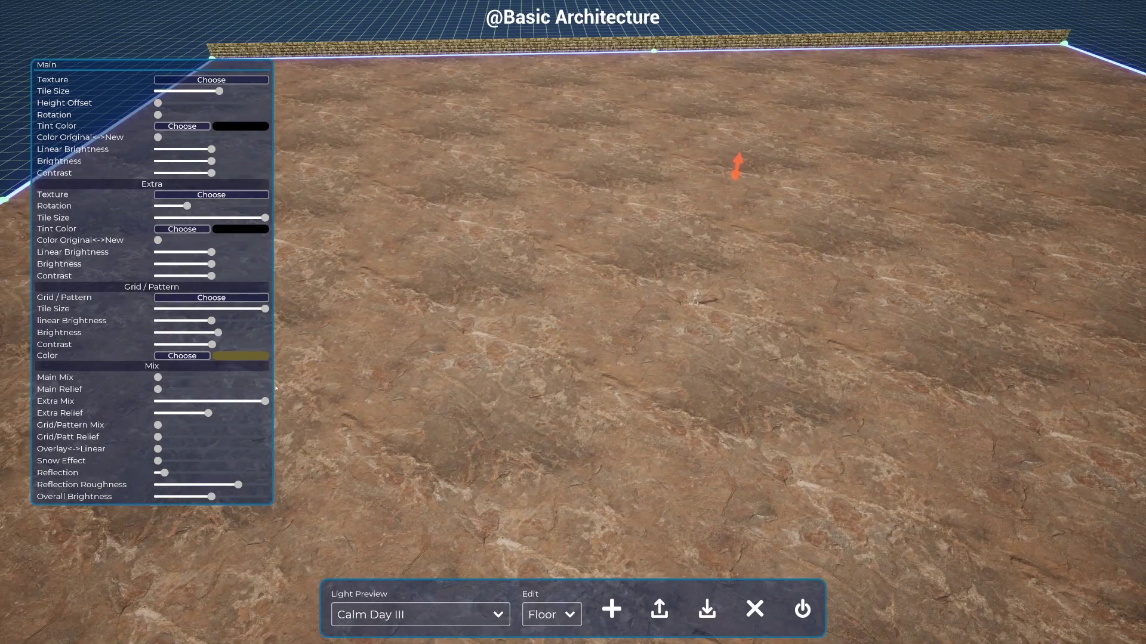
- Raise the floor's Main Mix to the maximum and reset Main Relief to its default value
{"action": "left_click_drag", "start_coordinate": [158, 377], "coordinate": [270, 385]}
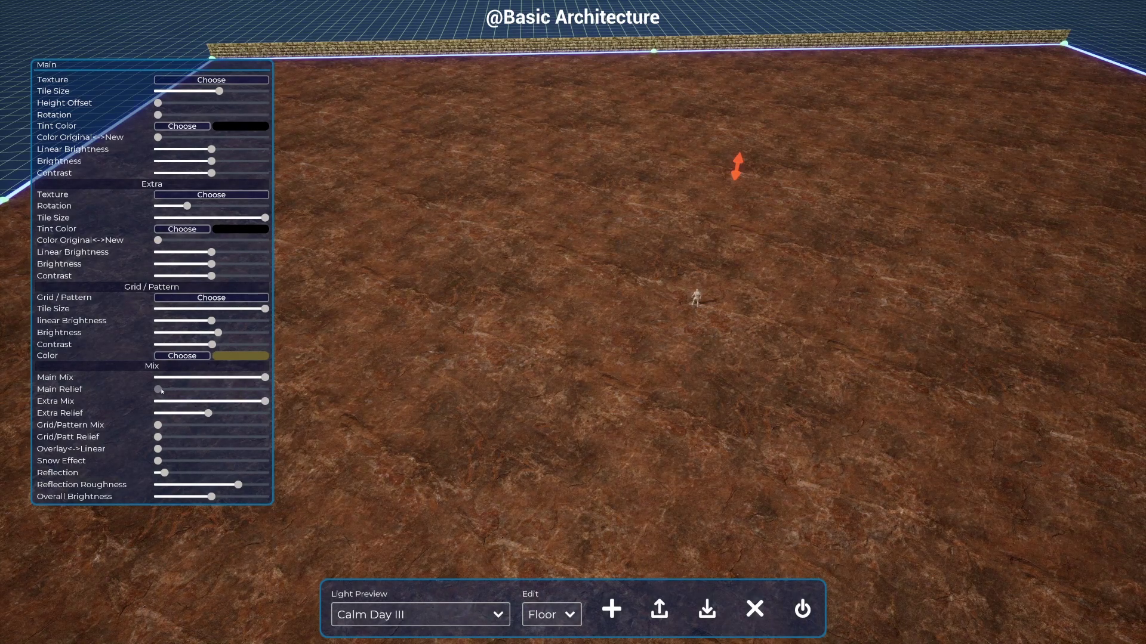
{"action": "left_click_drag", "start_coordinate": [158, 389], "coordinate": [195, 397]}
{"action": "right_click", "coordinate": [195, 395]}
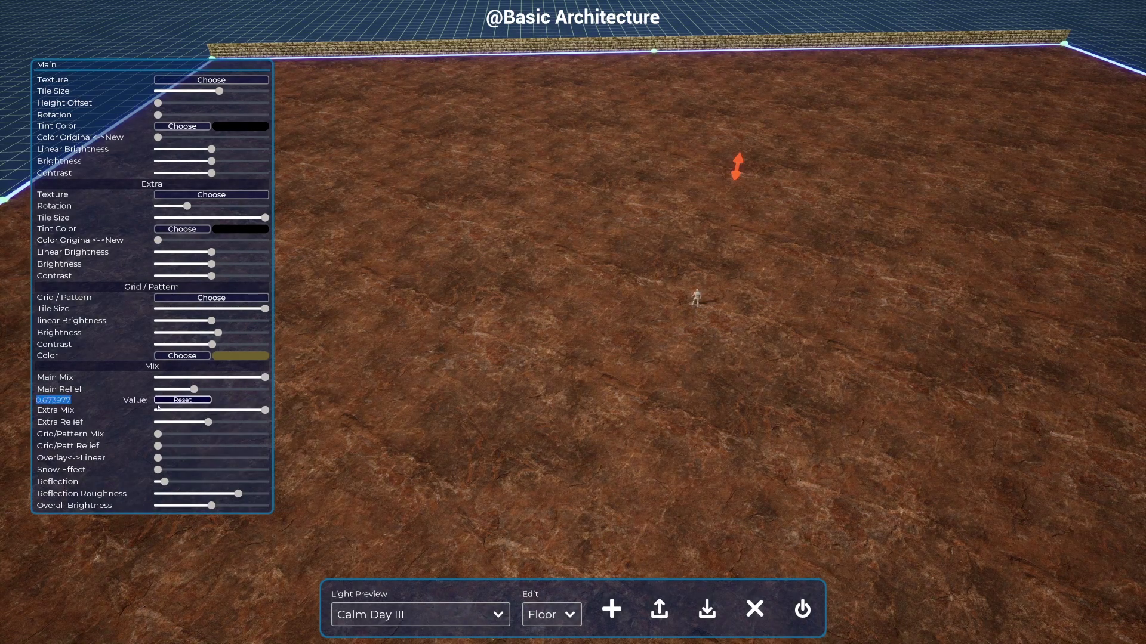
{"action": "left_click", "coordinate": [188, 403]}
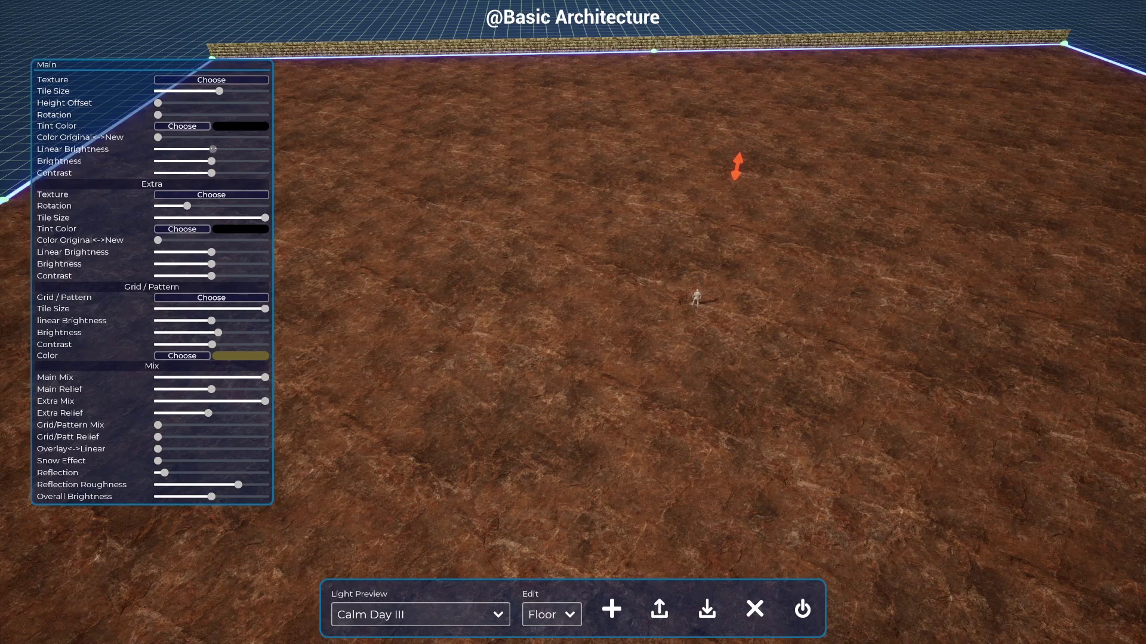
- Try a slightly higher Linear Brightness for the floor's main texture
{"action": "left_click_drag", "start_coordinate": [218, 149], "coordinate": [232, 150]}
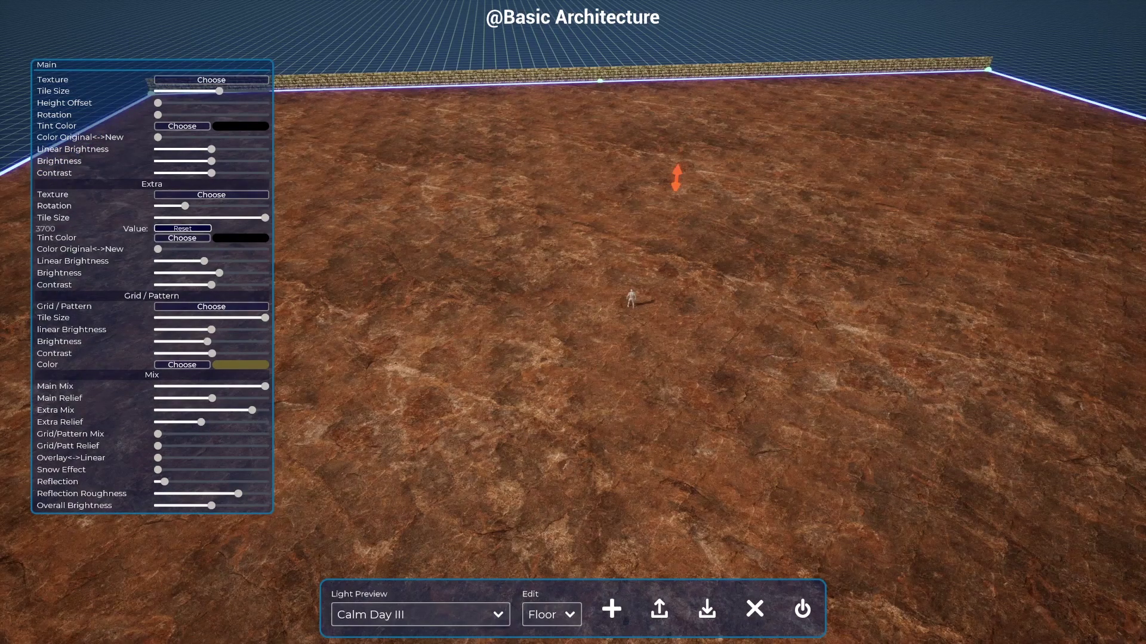
- Examine the blended rock floor from above and from several angles down to a close view beside the mannequin
{"action": "right_click_drag", "start_coordinate": [573, 322], "coordinate": [525, 293]}
{"action": "key", "text": "d"}
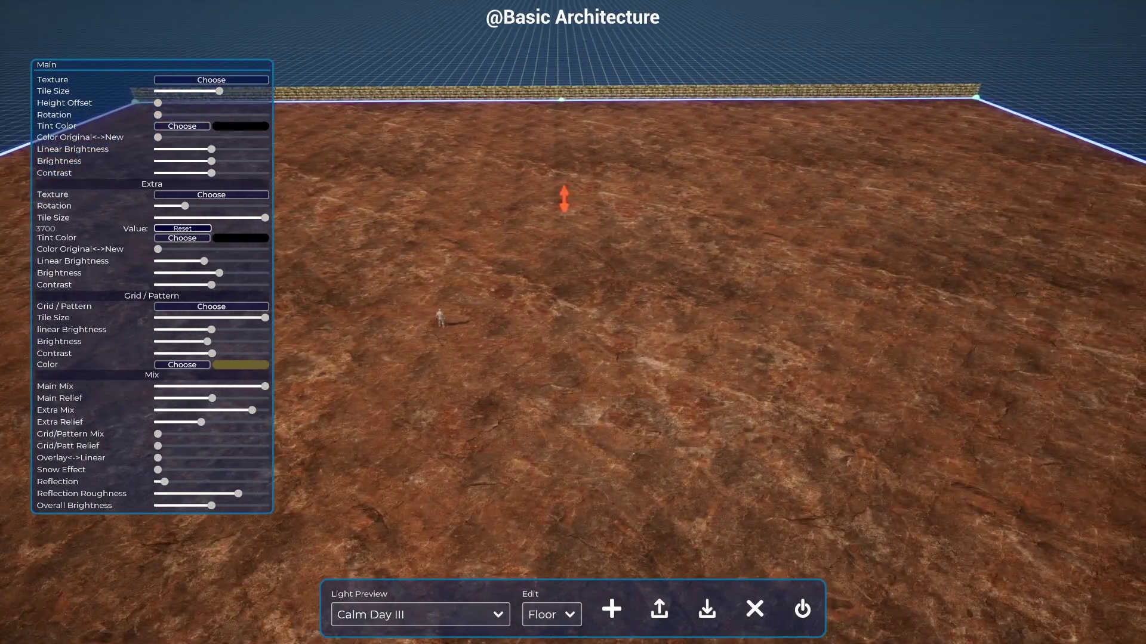
{"action": "right_click_drag", "start_coordinate": [573, 322], "coordinate": [487, 361]}
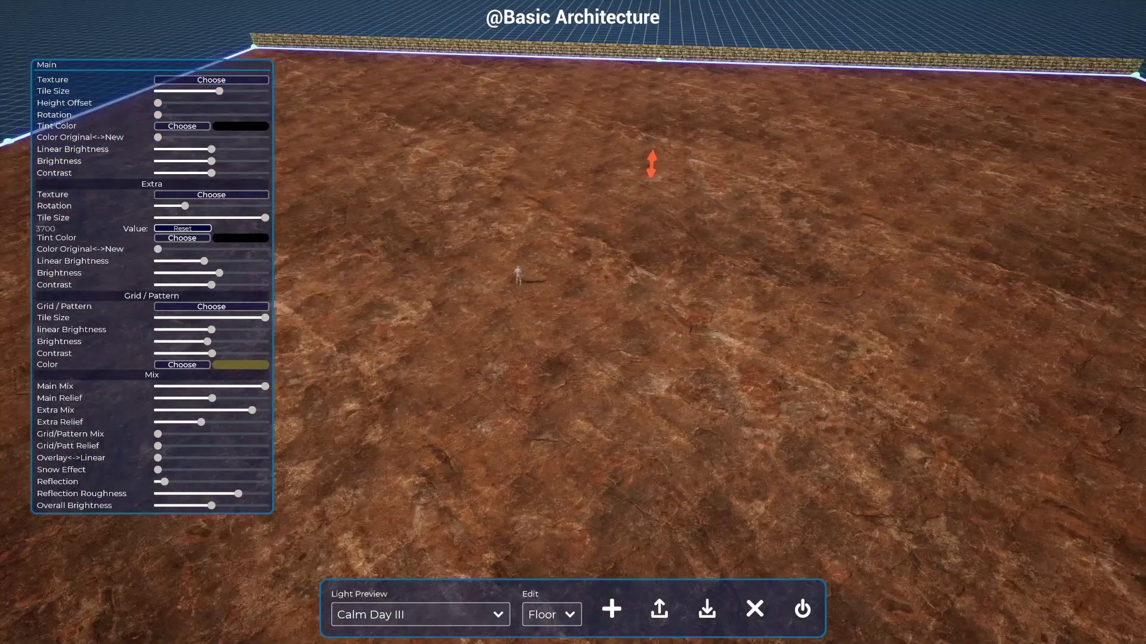
{"action": "key", "text": "w"}
{"action": "key", "text": "w"}
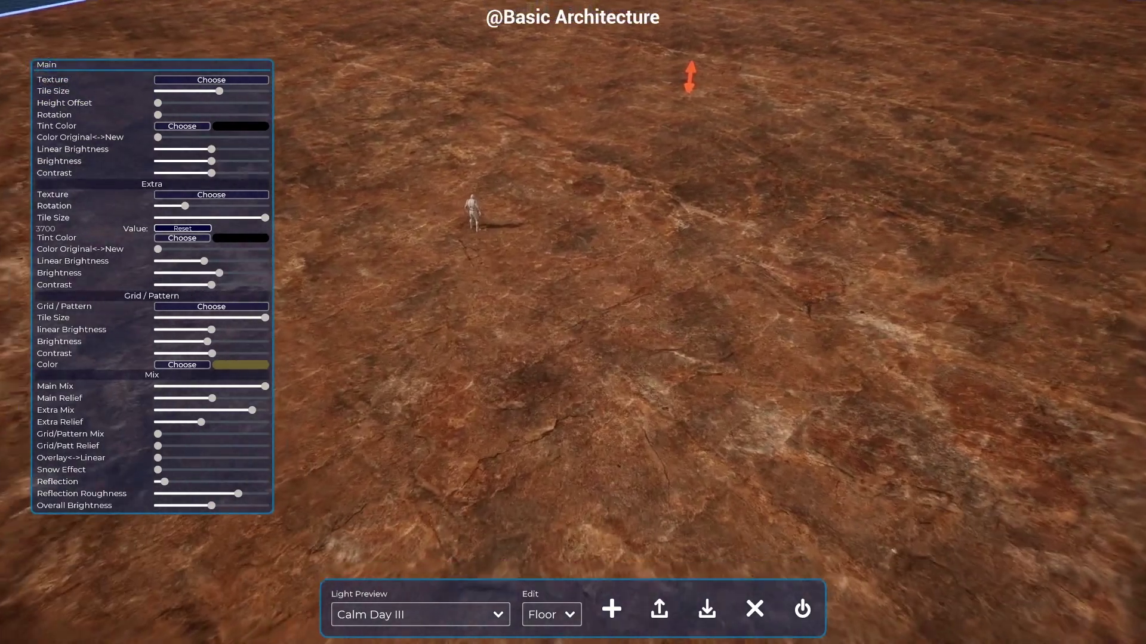
{"action": "right_click_drag", "start_coordinate": [573, 322], "coordinate": [185, 254]}
{"action": "key", "text": "a"}
{"action": "key", "text": "d"}
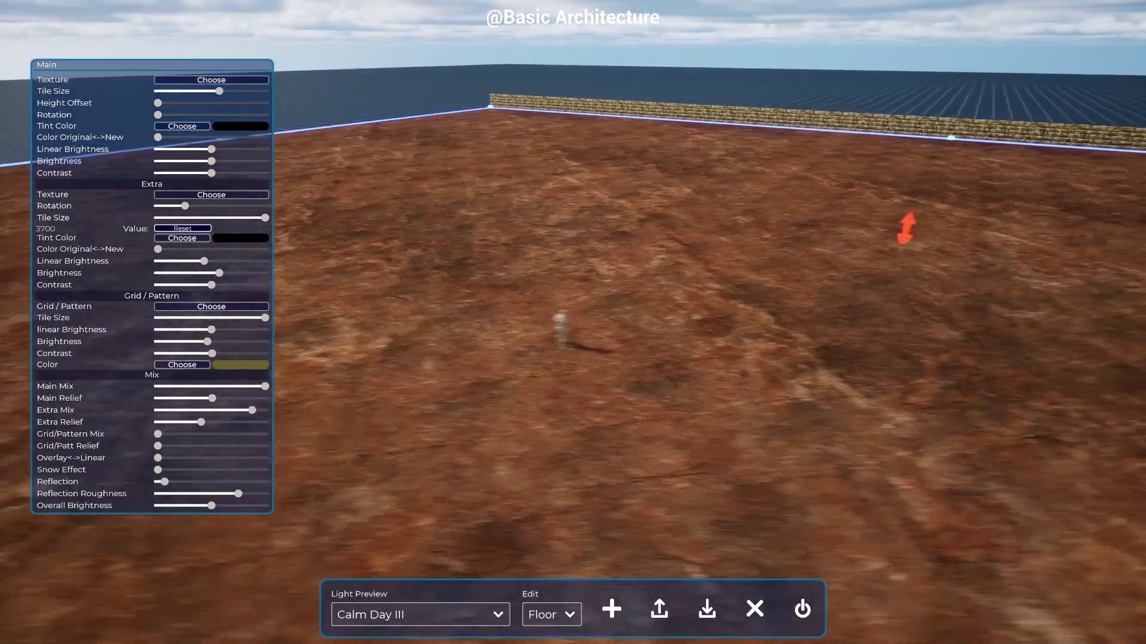
{"action": "key", "text": "w"}
{"action": "key", "text": "a"}
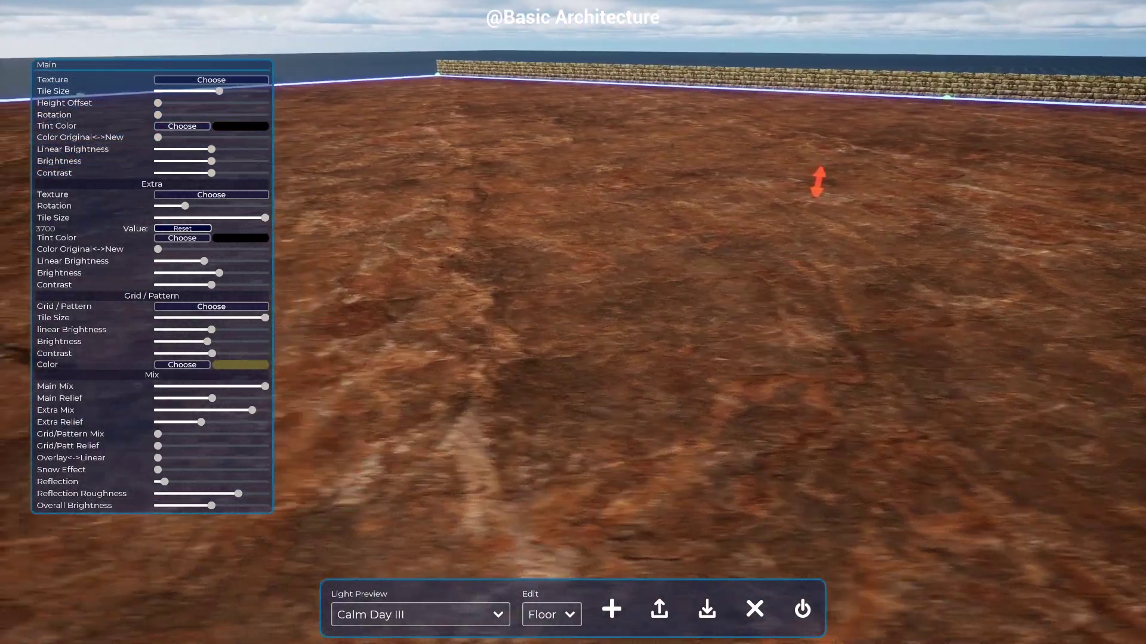
{"action": "right_click_drag", "start_coordinate": [573, 322], "coordinate": [587, 385]}
{"action": "key", "text": "w"}
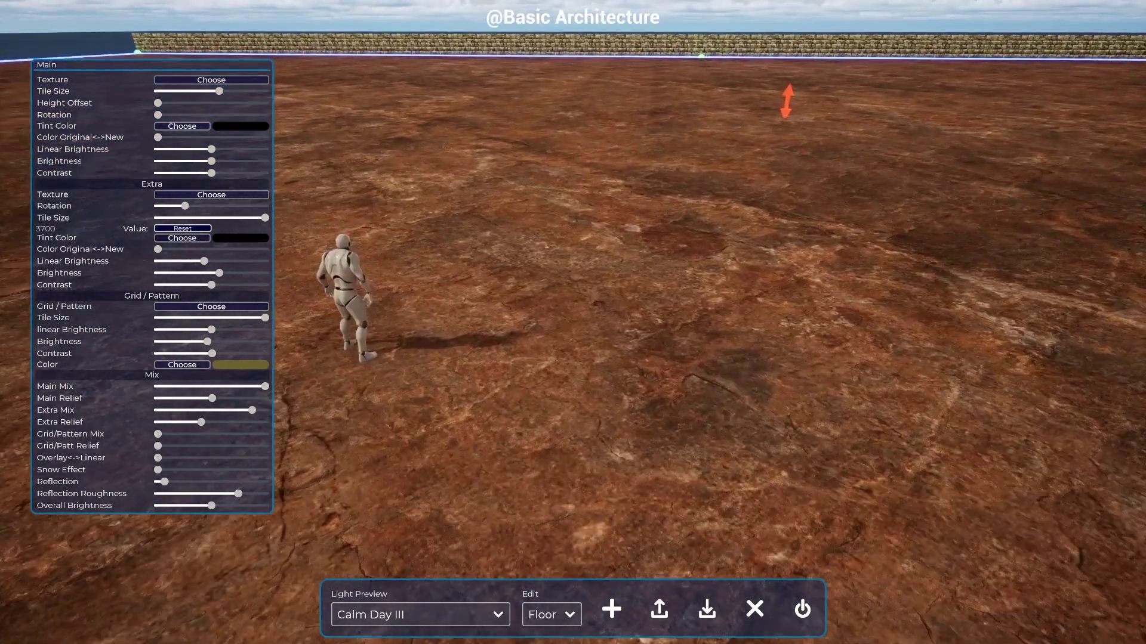
{"action": "key", "text": "a"}
{"action": "key", "text": "w"}
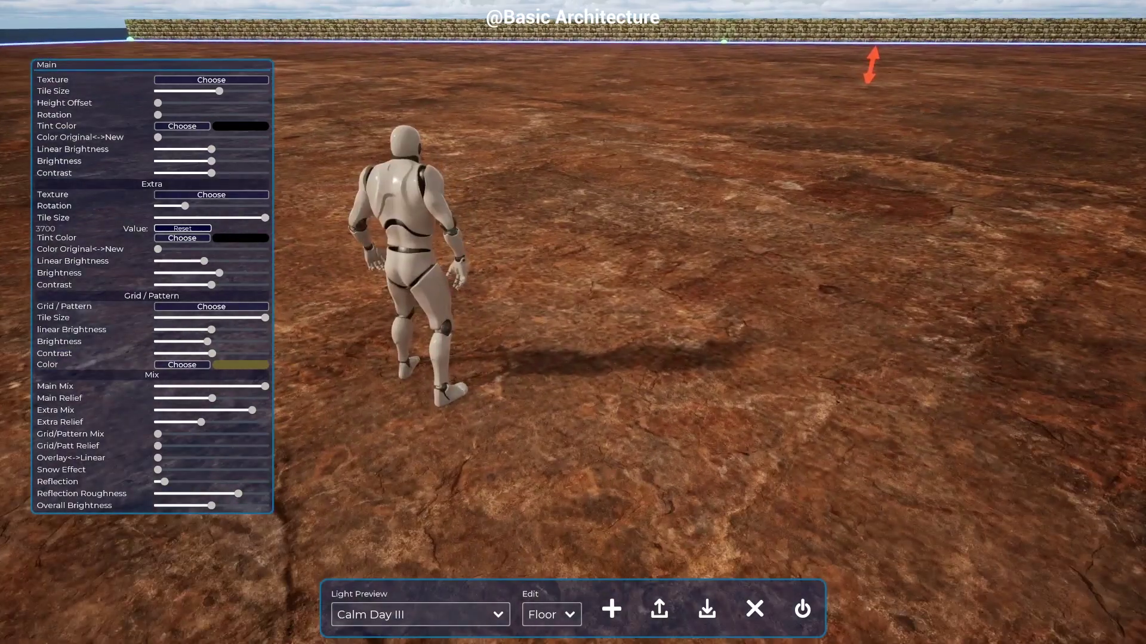
- Inspect the rock floor at low height towards the stone wall and back behind the mannequin
{"action": "right_click_drag", "start_coordinate": [573, 322], "coordinate": [587, 385]}
{"action": "key", "text": "s"}
{"action": "right_click_drag", "start_coordinate": [573, 322], "coordinate": [561, 239]}
{"action": "key", "text": "w"}
{"action": "key", "text": "w"}
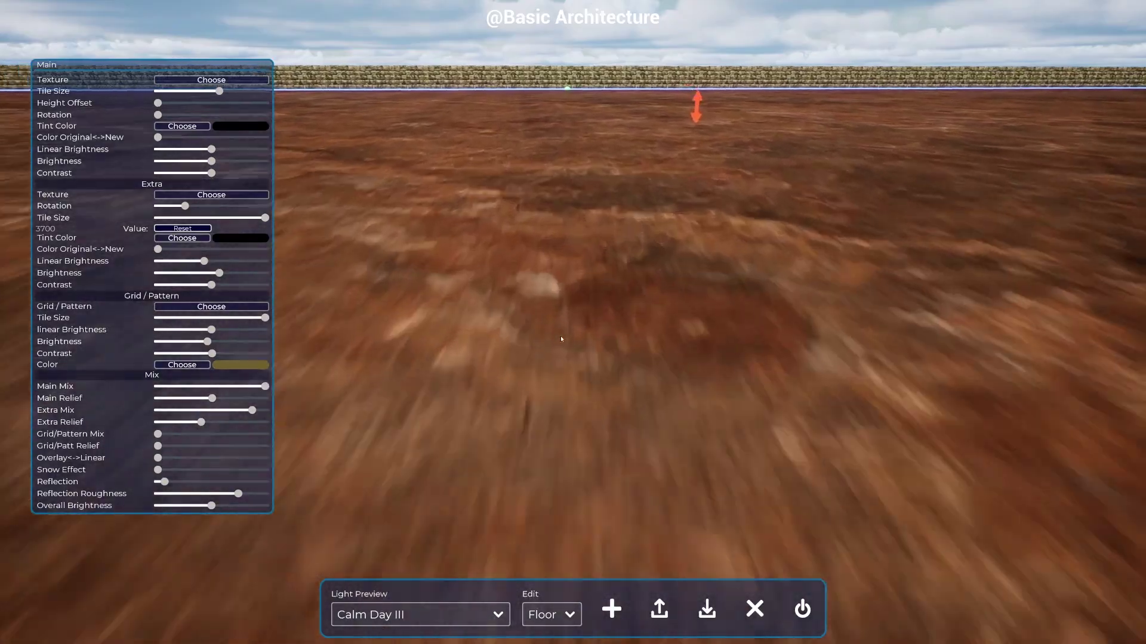
{"action": "key", "text": "w"}
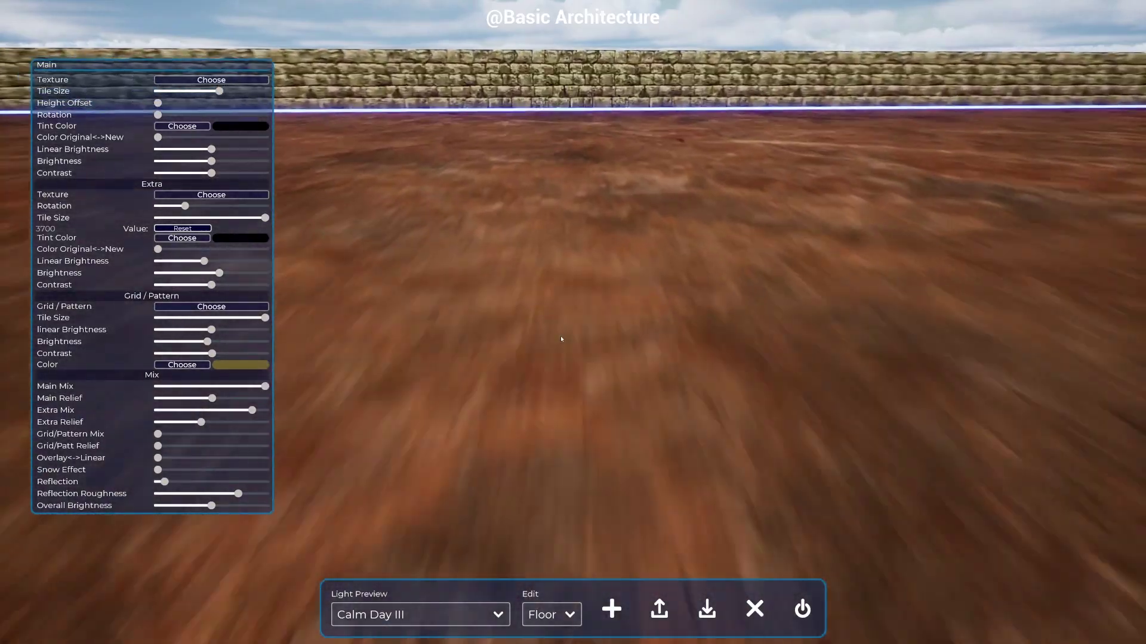
{"action": "key", "text": "s"}
{"action": "key", "text": "s"}
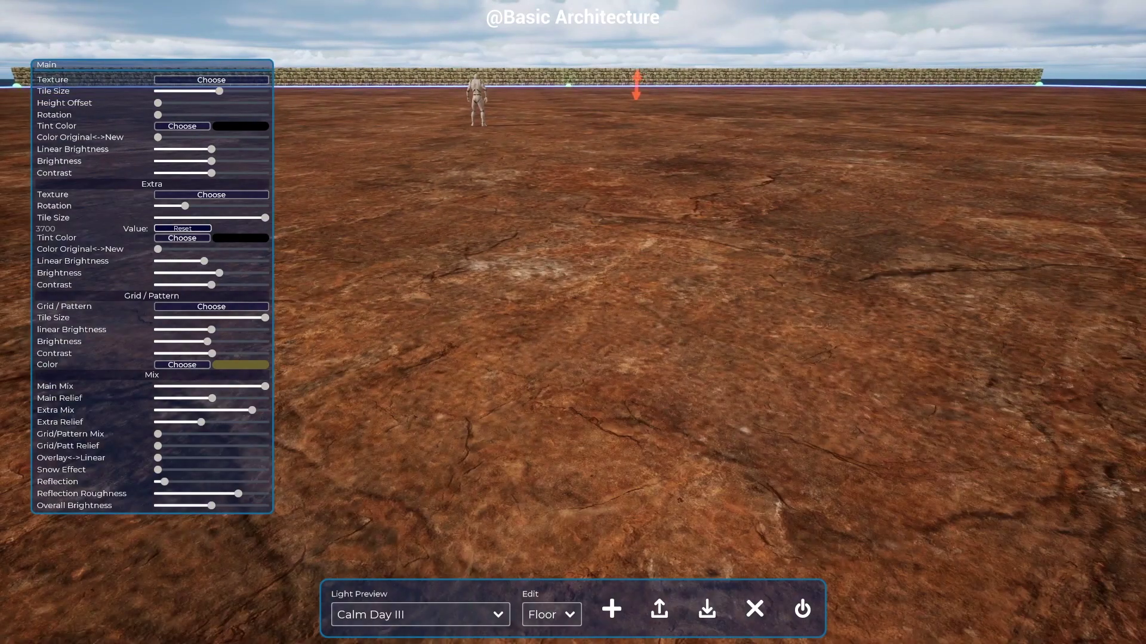
{"action": "key", "text": "e"}
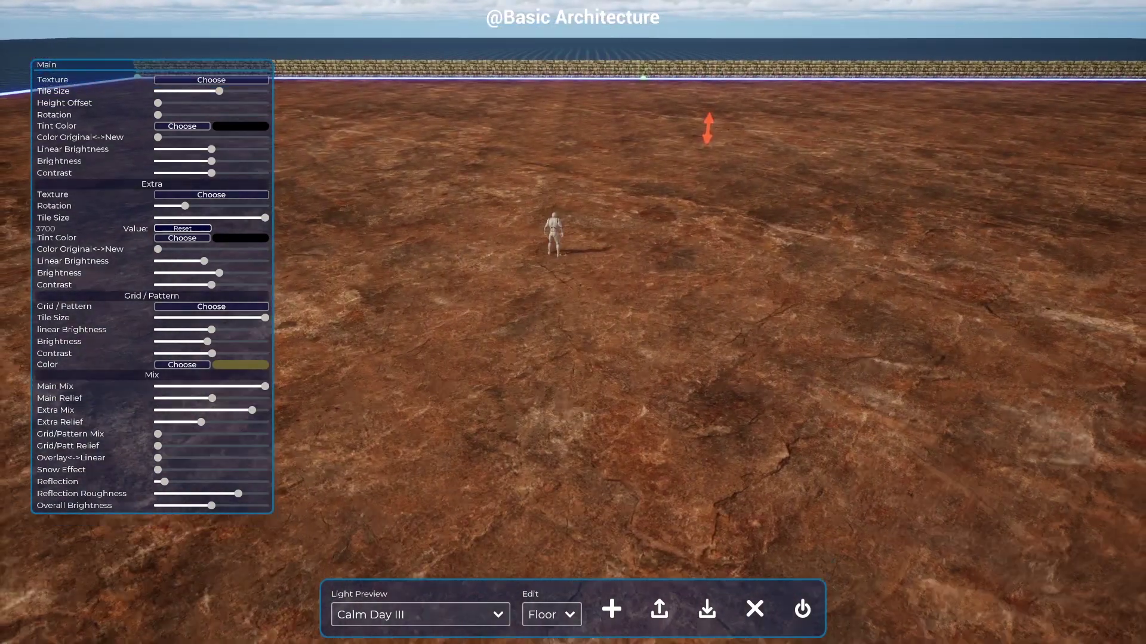
- Apply the irregular split-stone block pattern with dark joints as the floor's Grid / Pattern
{"action": "key", "text": "e"}
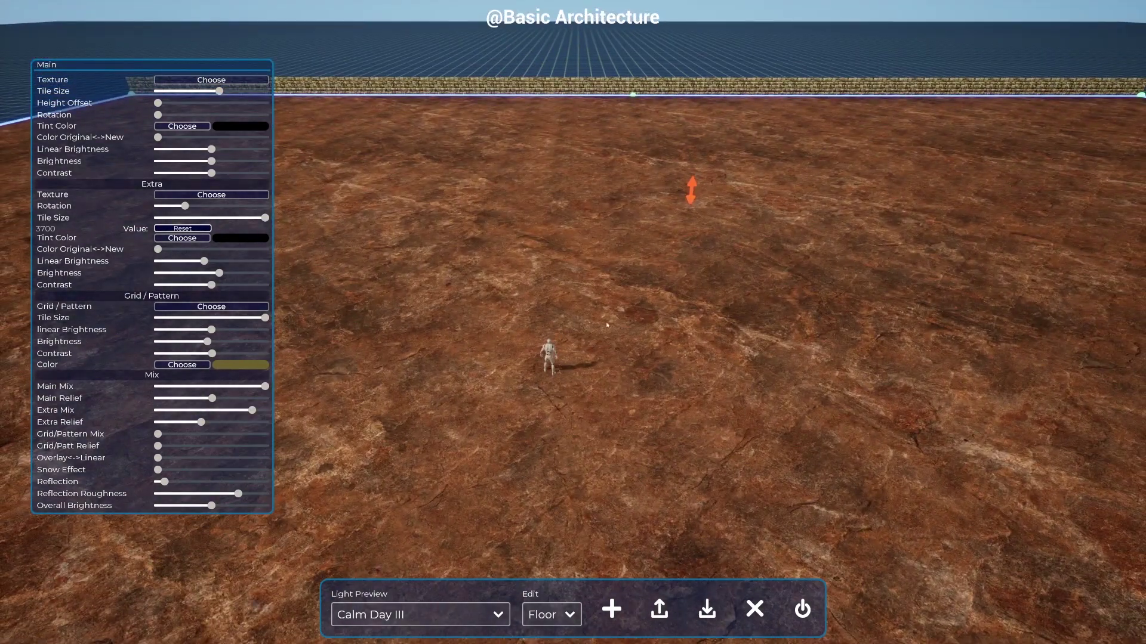
{"action": "key", "text": "d"}
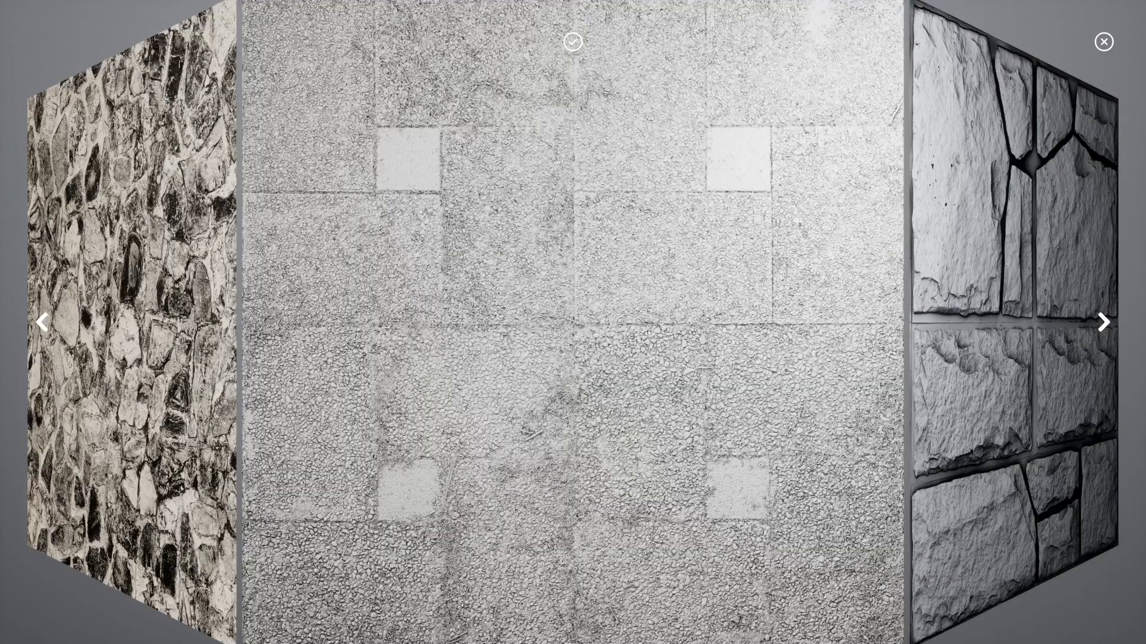
{"action": "left_click", "coordinate": [1103, 323]}
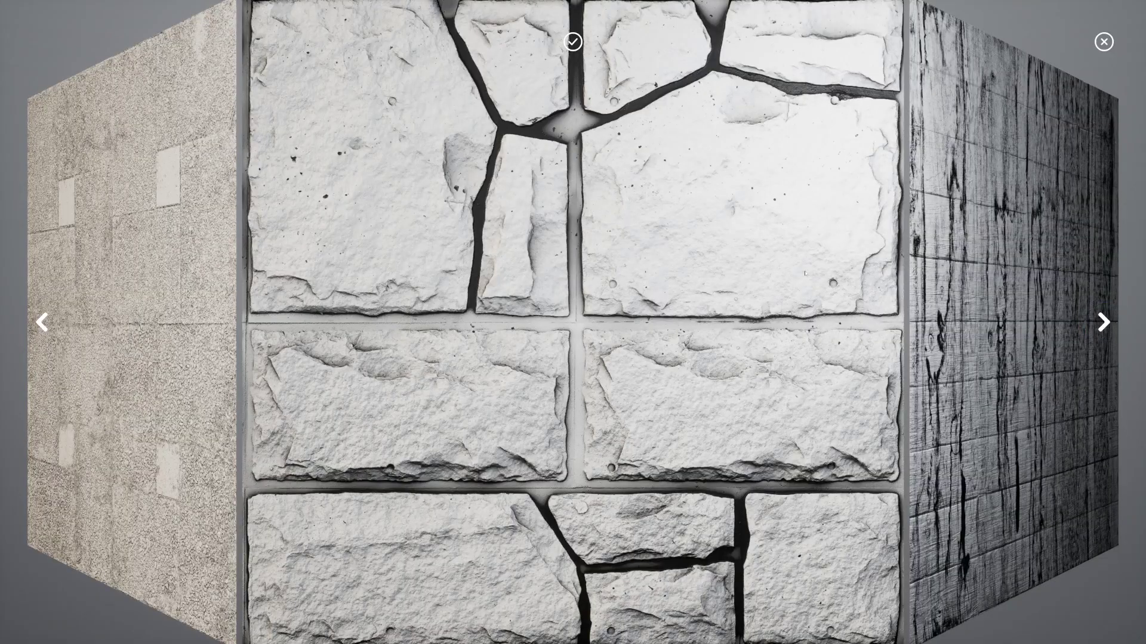
{"action": "left_click", "coordinate": [573, 42]}
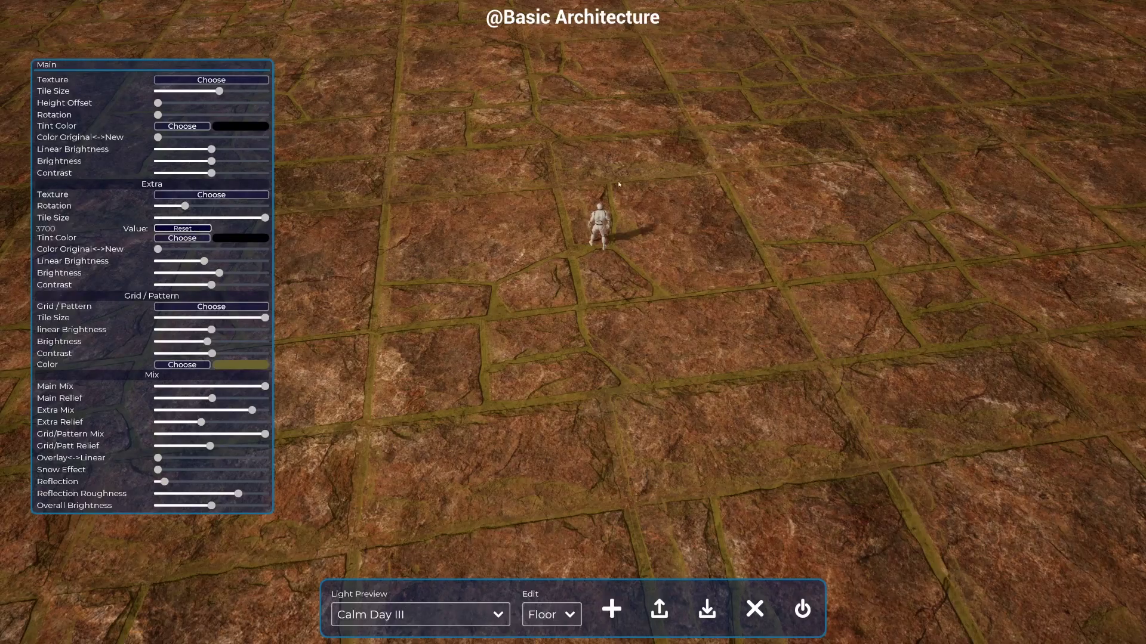
- Set the Grid / Pattern Tile Size of the floor to 300
{"action": "right_click_drag", "start_coordinate": [654, 403], "coordinate": [782, 297]}
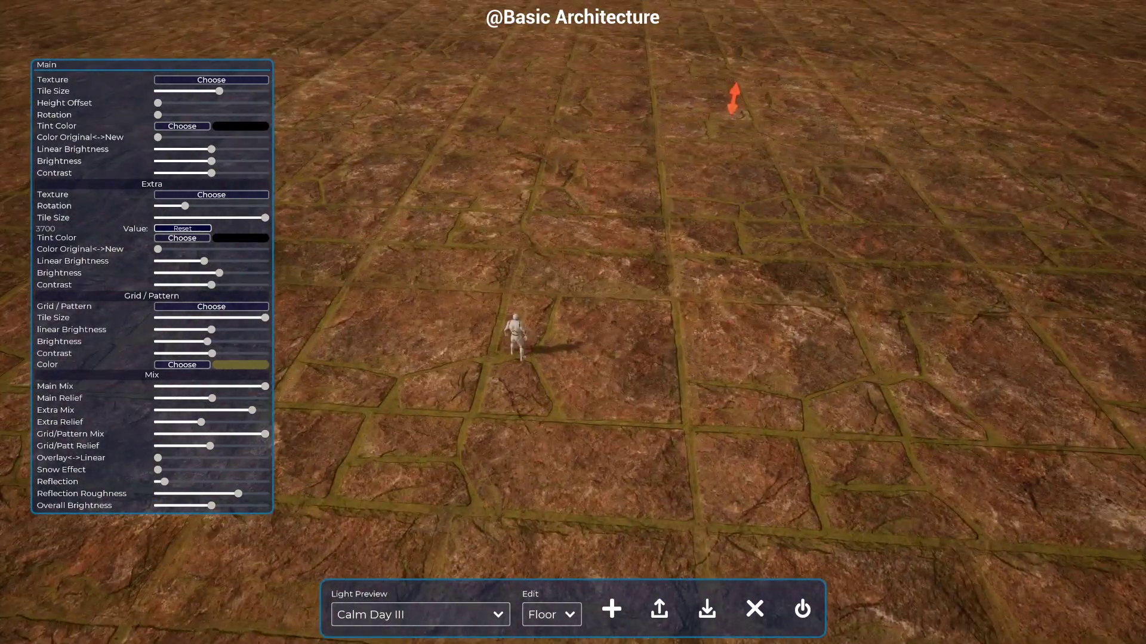
{"action": "key", "text": "e"}
{"action": "key", "text": "q"}
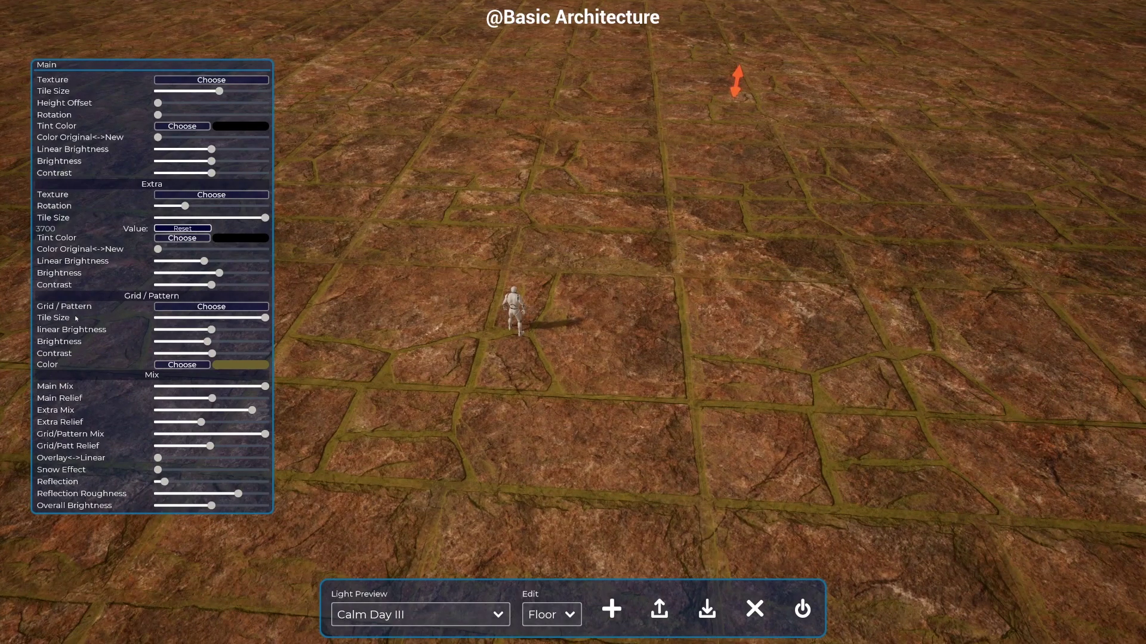
{"action": "left_click", "coordinate": [63, 319]}
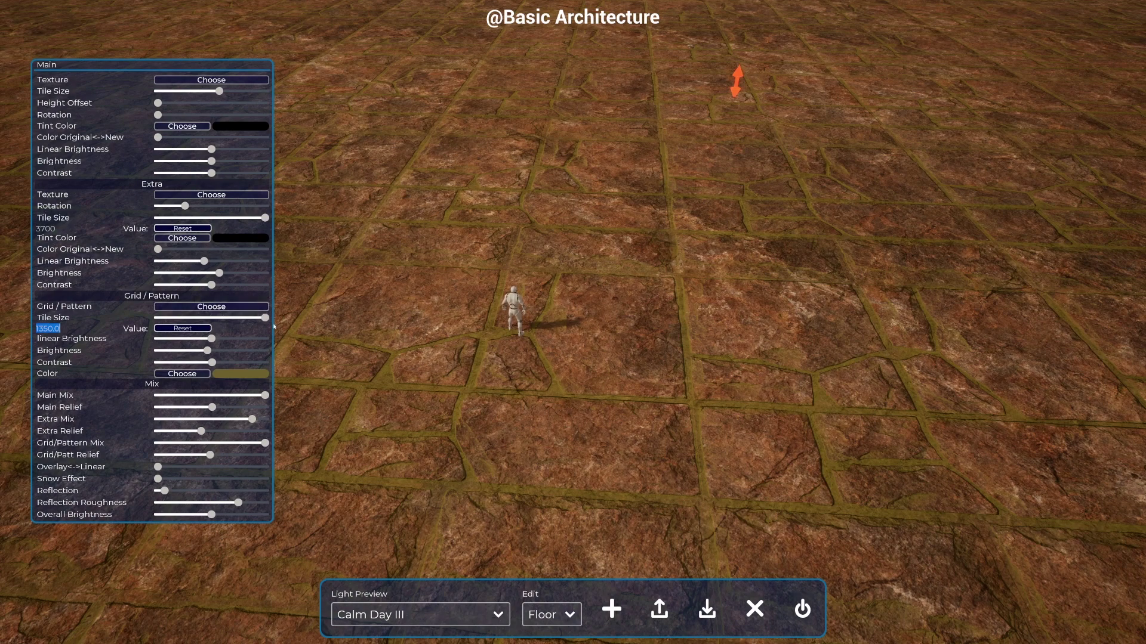
{"action": "left_click_drag", "start_coordinate": [267, 321], "coordinate": [245, 318]}
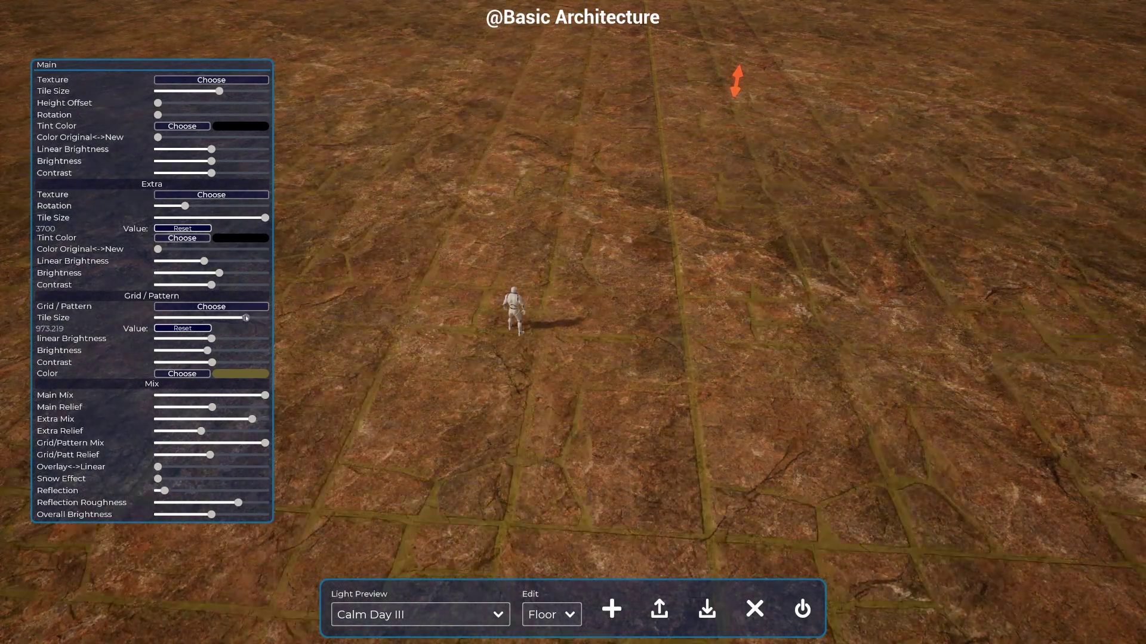
{"action": "left_click", "coordinate": [54, 329]}
{"action": "type", "text": "300"}
{"action": "key", "text": "Return"}
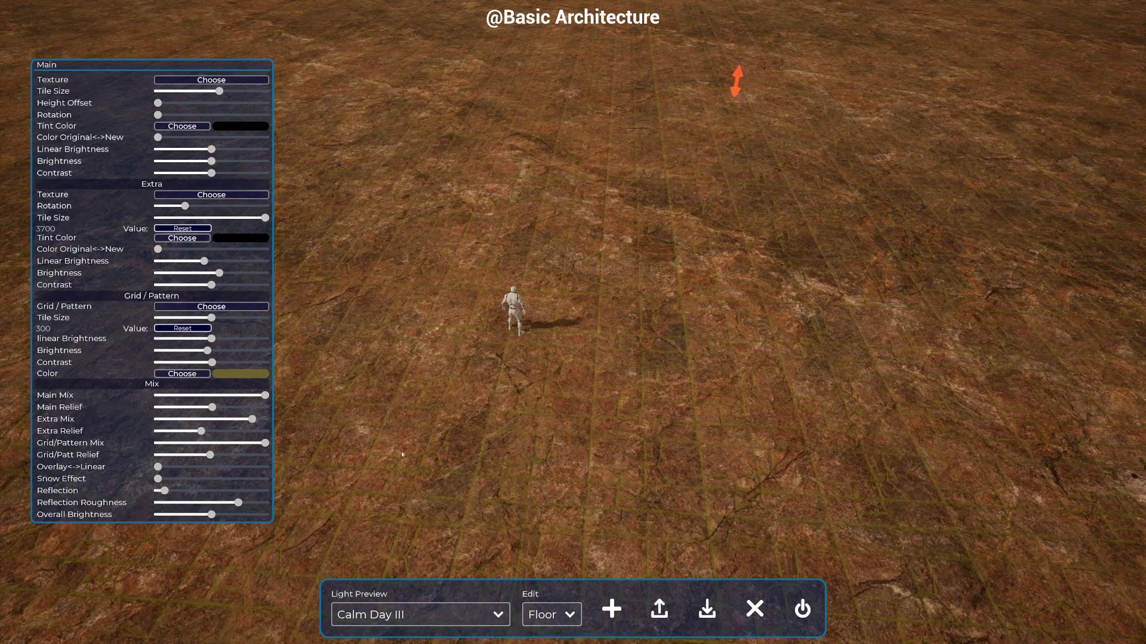
- Change the floor's Grid / Pattern color to a light peach, hex sRGB FFD9C0FF
{"action": "right_click_drag", "start_coordinate": [431, 462], "coordinate": [304, 519]}
{"action": "key", "text": "d"}
{"action": "key", "text": "e"}
{"action": "key", "text": "e"}
{"action": "key", "text": "q"}
{"action": "key", "text": "e"}
{"action": "mouse_move", "coordinate": [570, 412]}
{"action": "right_mouse_down"}
{"action": "mouse_move", "coordinate": [558, 410]}
{"action": "mouse_move", "coordinate": [561, 423]}
{"action": "right_mouse_up"}
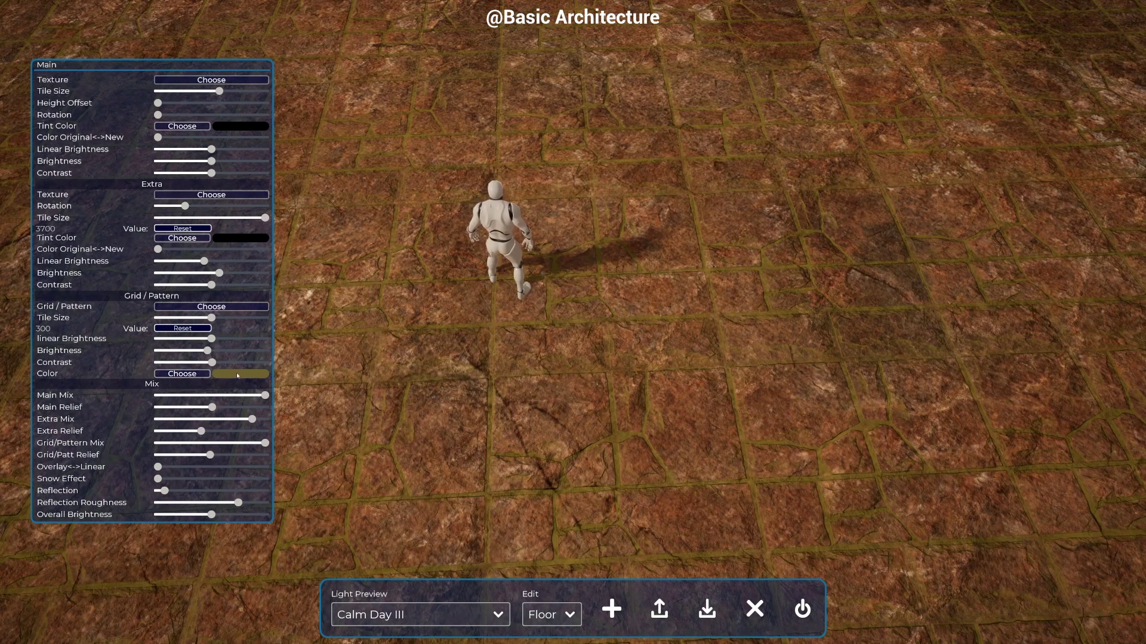
{"action": "left_click", "coordinate": [209, 375]}
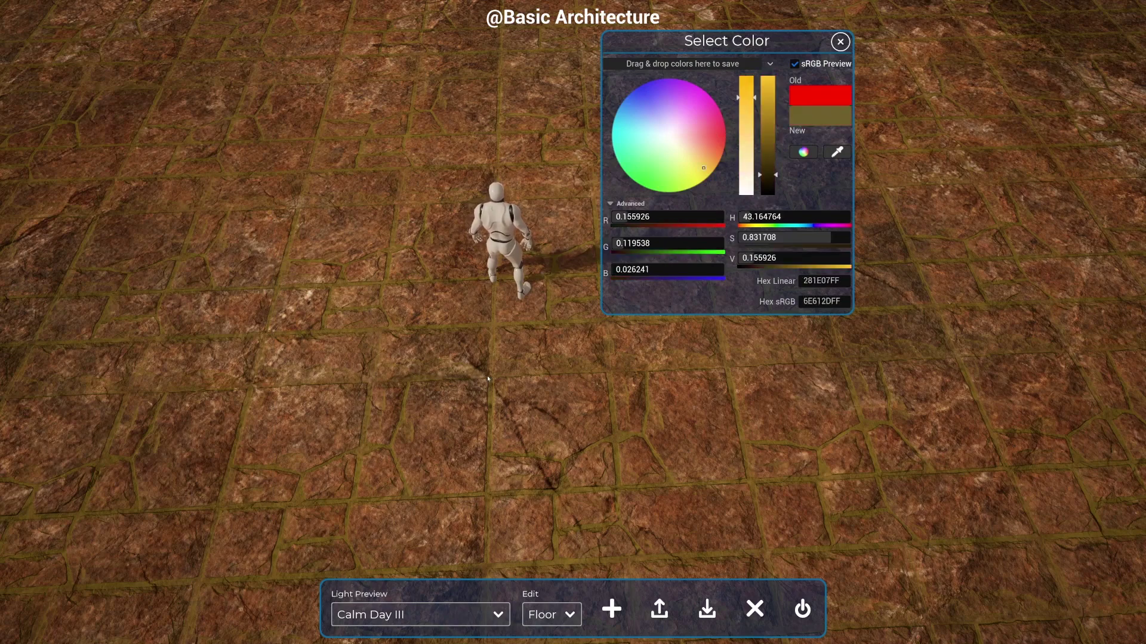
{"action": "left_click_drag", "start_coordinate": [766, 175], "coordinate": [768, 194]}
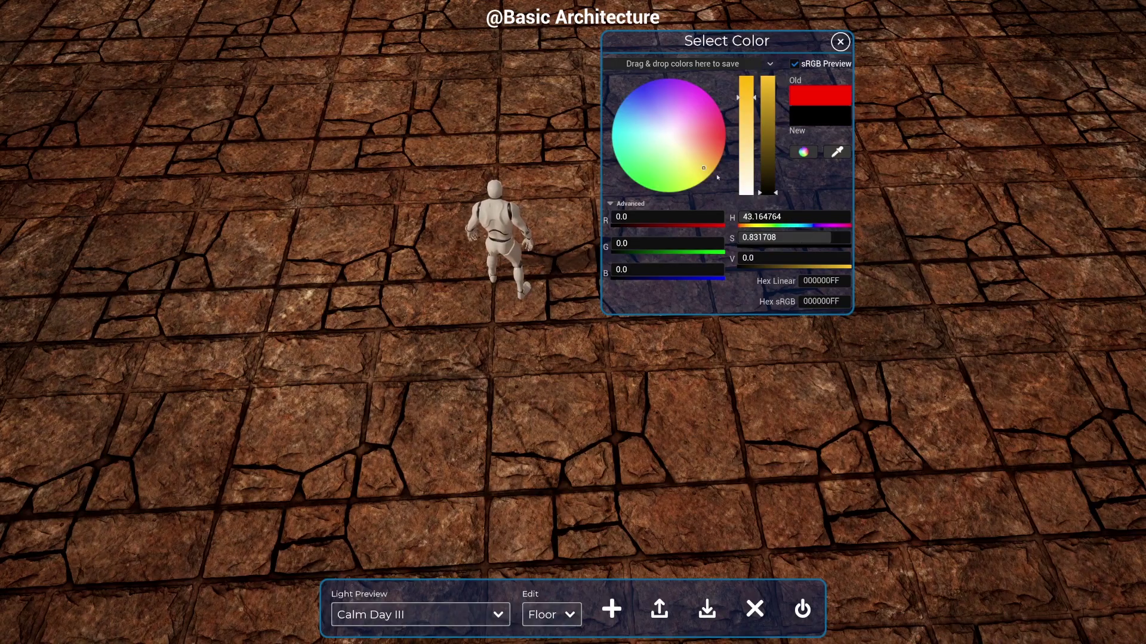
{"action": "mouse_move", "coordinate": [695, 168]}
{"action": "left_mouse_down"}
{"action": "mouse_move", "coordinate": [664, 146]}
{"action": "mouse_move", "coordinate": [662, 178]}
{"action": "mouse_move", "coordinate": [713, 170]}
{"action": "mouse_move", "coordinate": [721, 154]}
{"action": "mouse_move", "coordinate": [703, 166]}
{"action": "mouse_move", "coordinate": [694, 145]}
{"action": "left_mouse_up"}
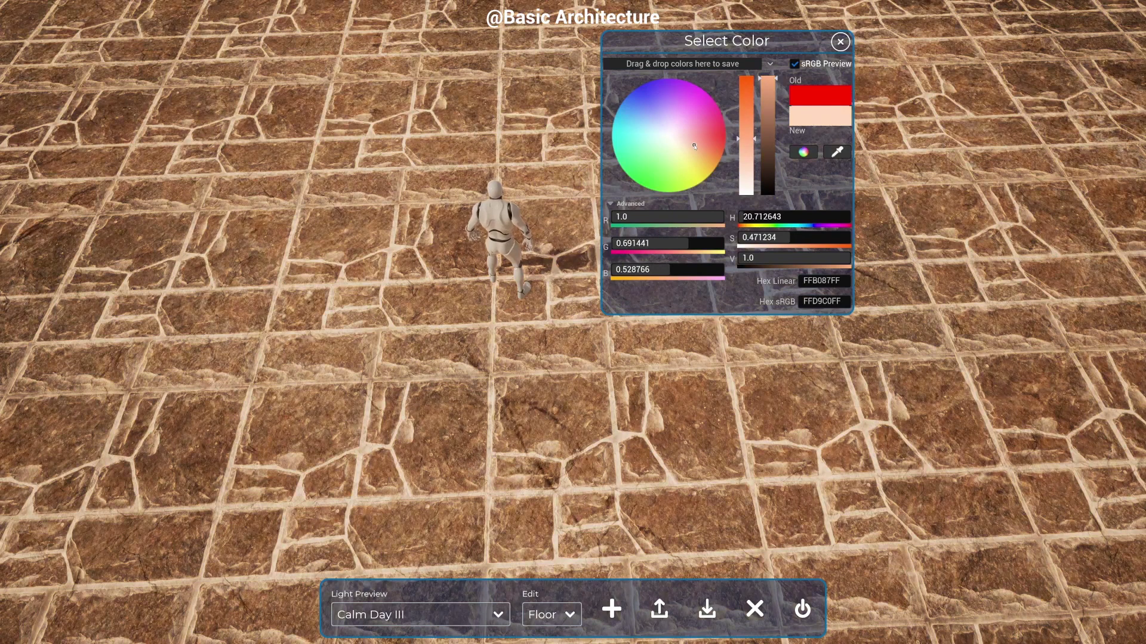
{"action": "left_click", "coordinate": [840, 41]}
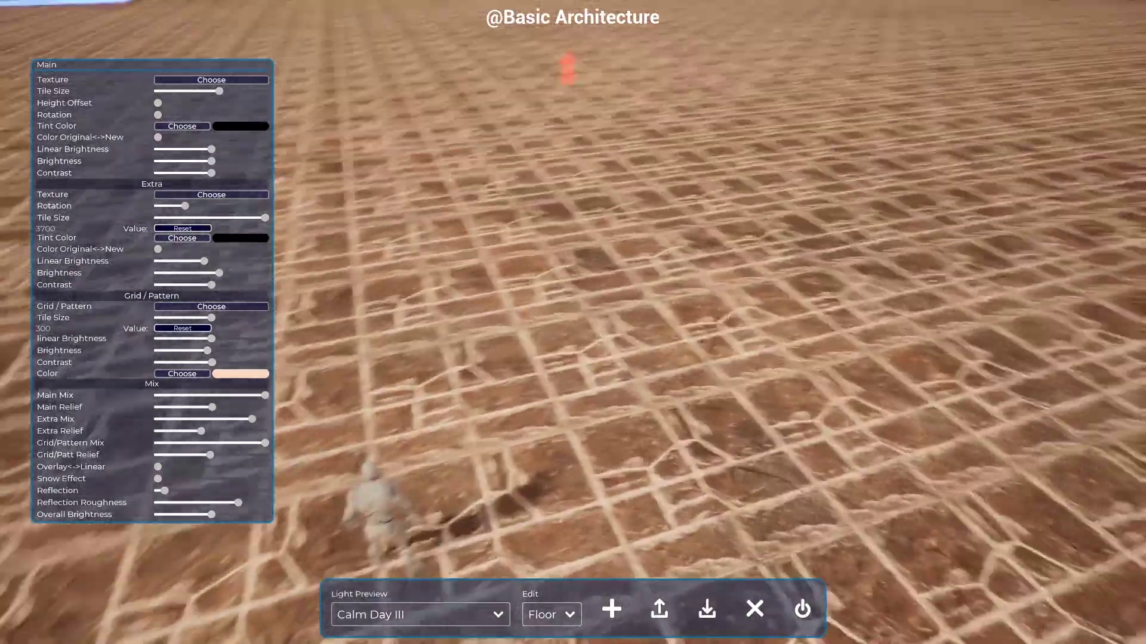
- Save the edited environment as TutorialEnv in the Architecture folder
{"action": "key", "text": "w"}
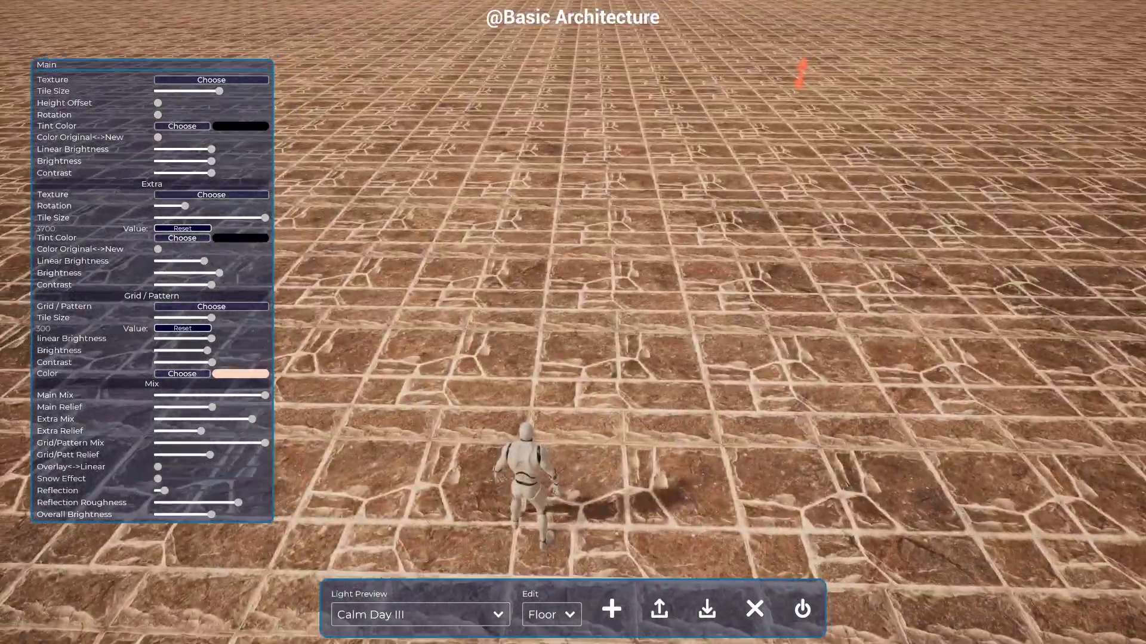
{"action": "key", "text": "w"}
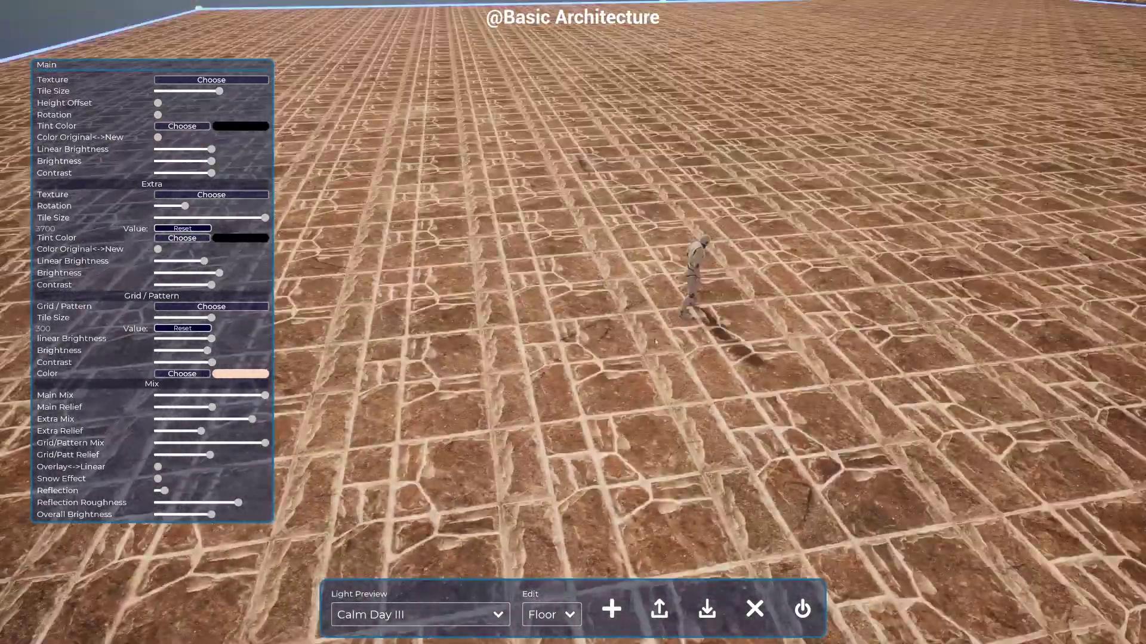
{"action": "key", "text": "w"}
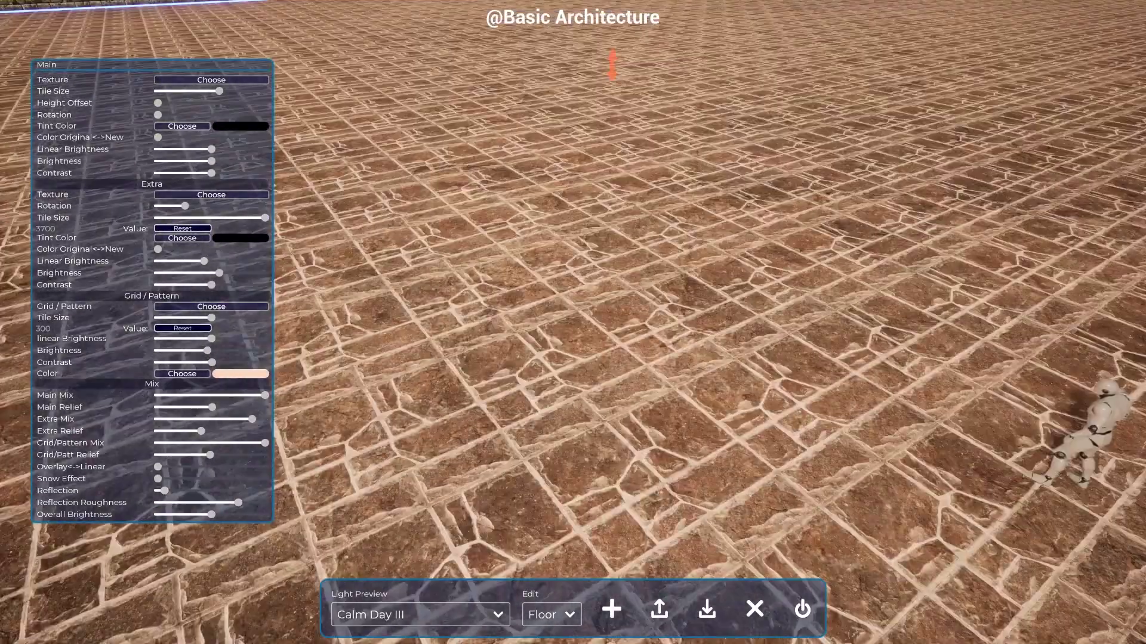
{"action": "key", "text": "d"}
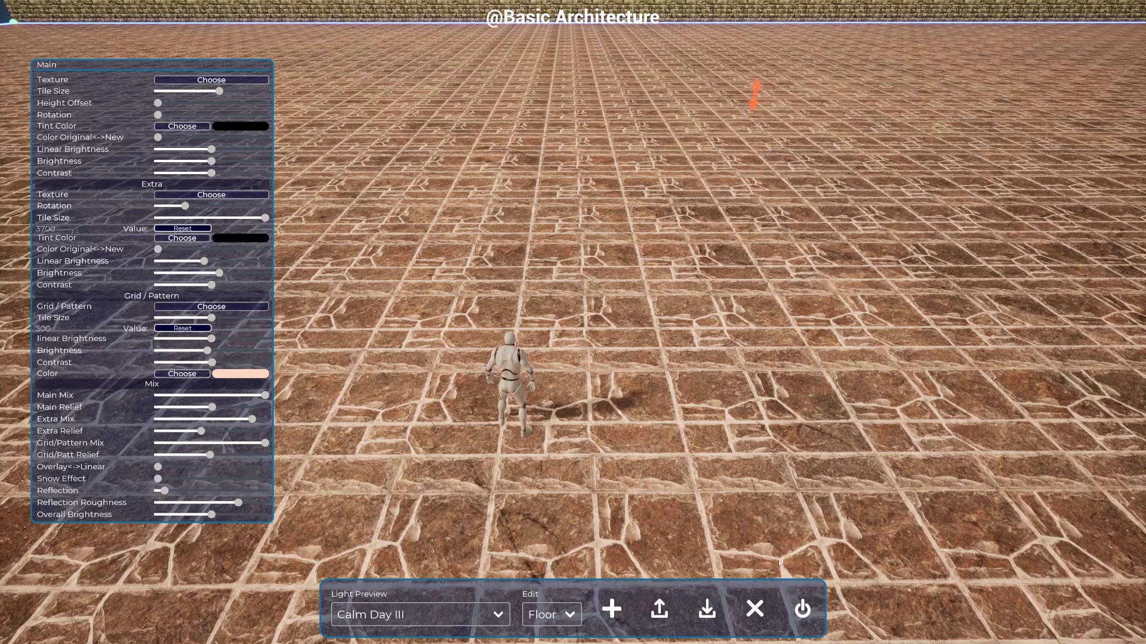
{"action": "left_click", "coordinate": [714, 615]}
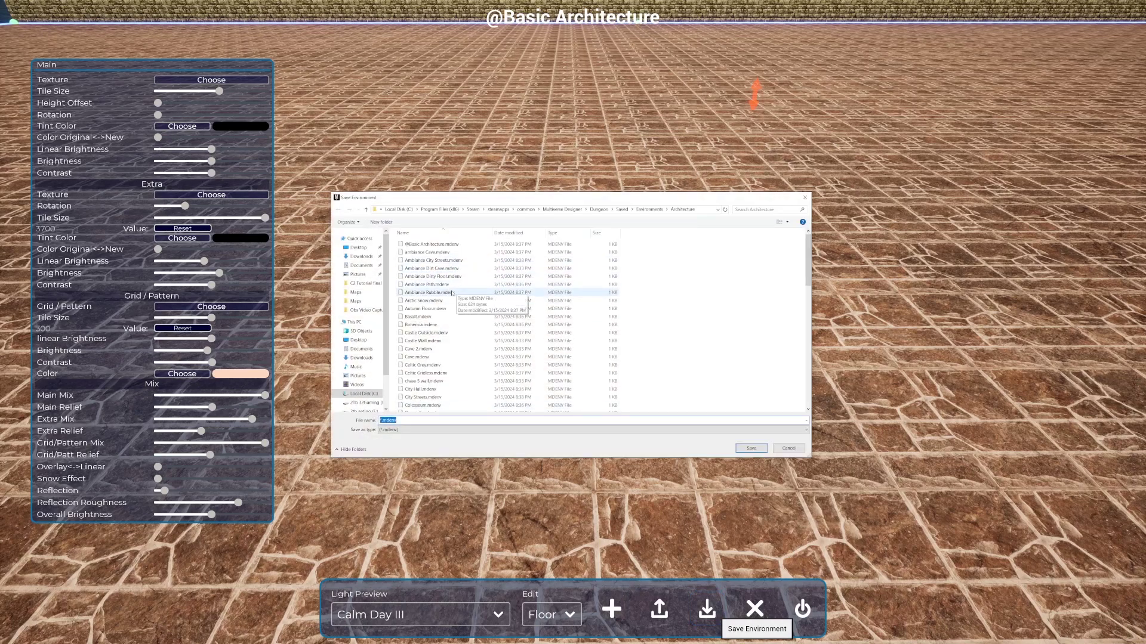
{"action": "scroll", "coordinate": [440, 385], "scroll_direction": "down", "scroll_amount": 2}
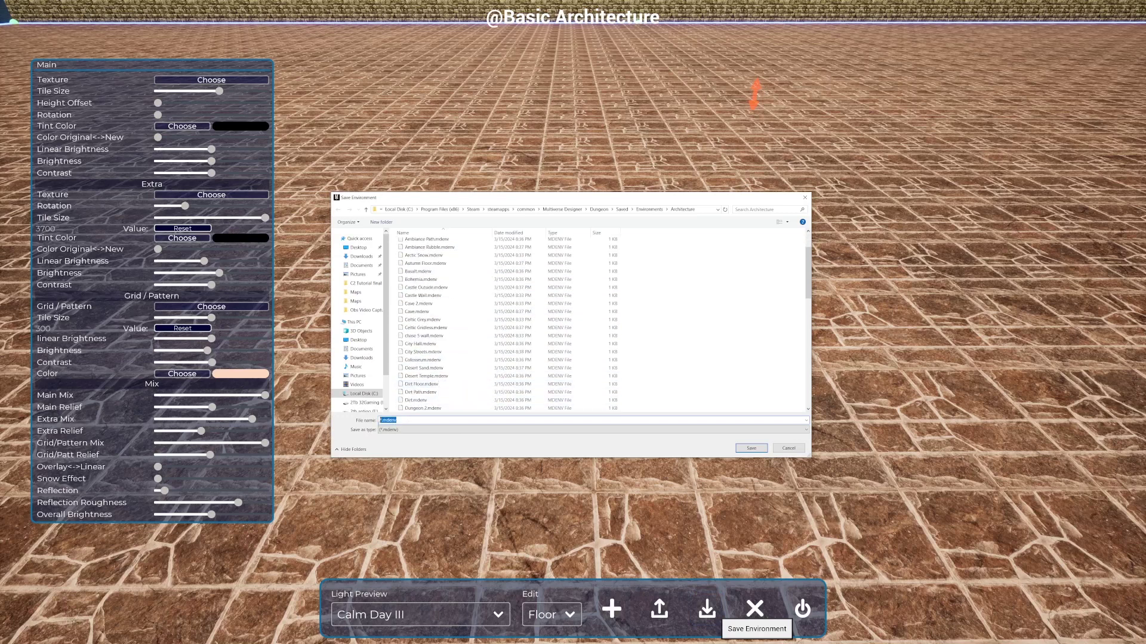
{"action": "type", "text": "TutorialEnv"}
{"action": "left_click", "coordinate": [752, 449]}
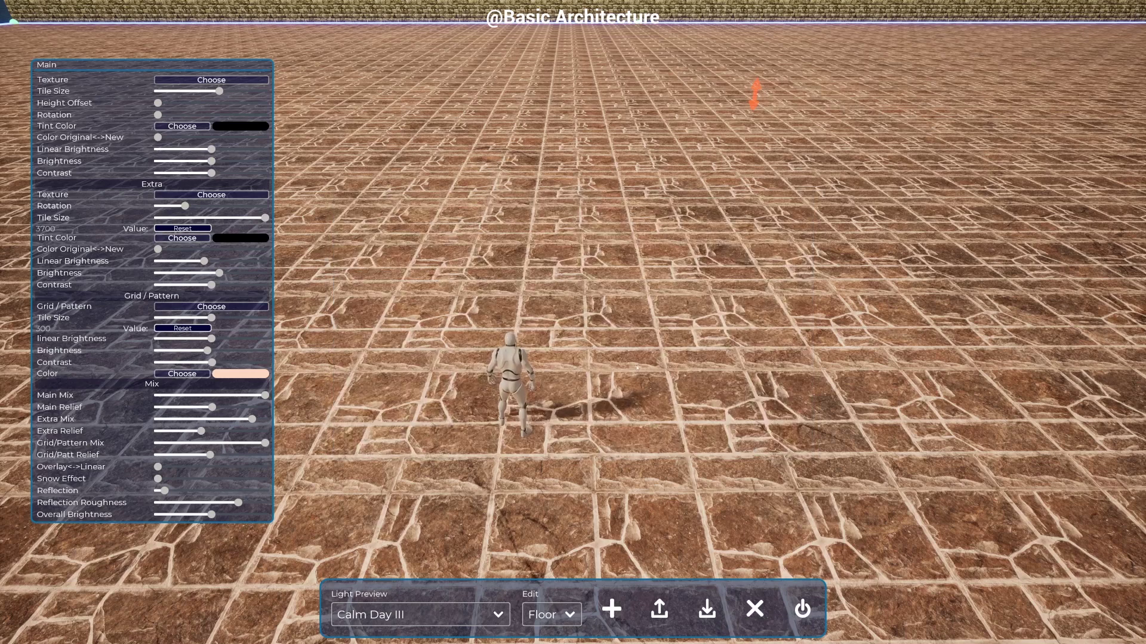
- Leave the architecture editor and assign the TutorialEnv architecture to the floor tile beside the mannequin
{"action": "left_click", "coordinate": [803, 609]}
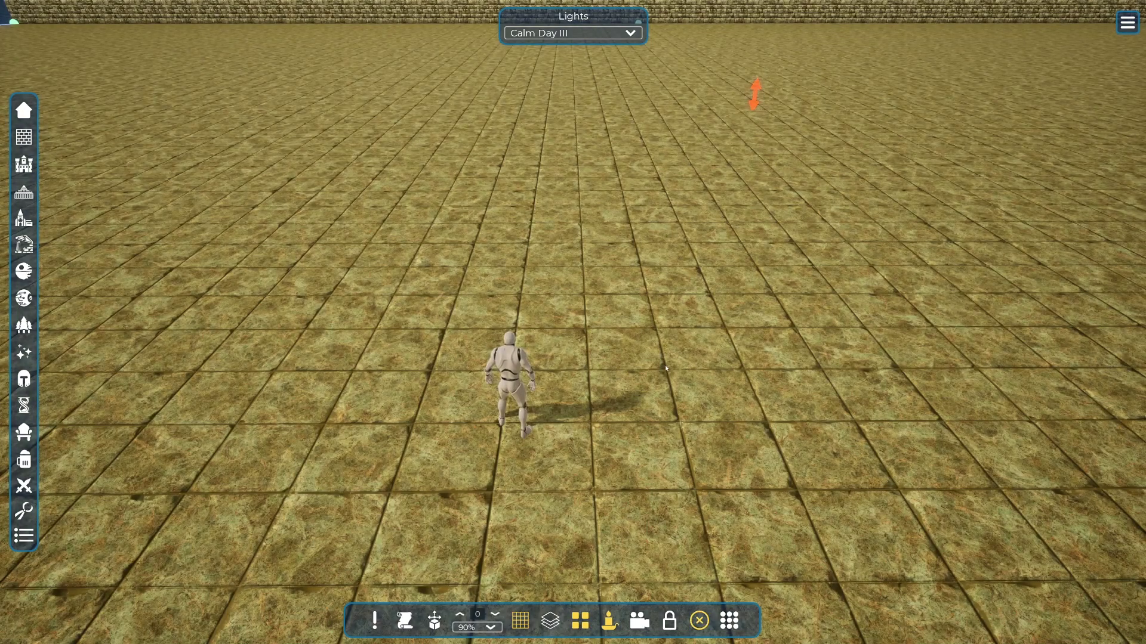
{"action": "left_click", "coordinate": [666, 368]}
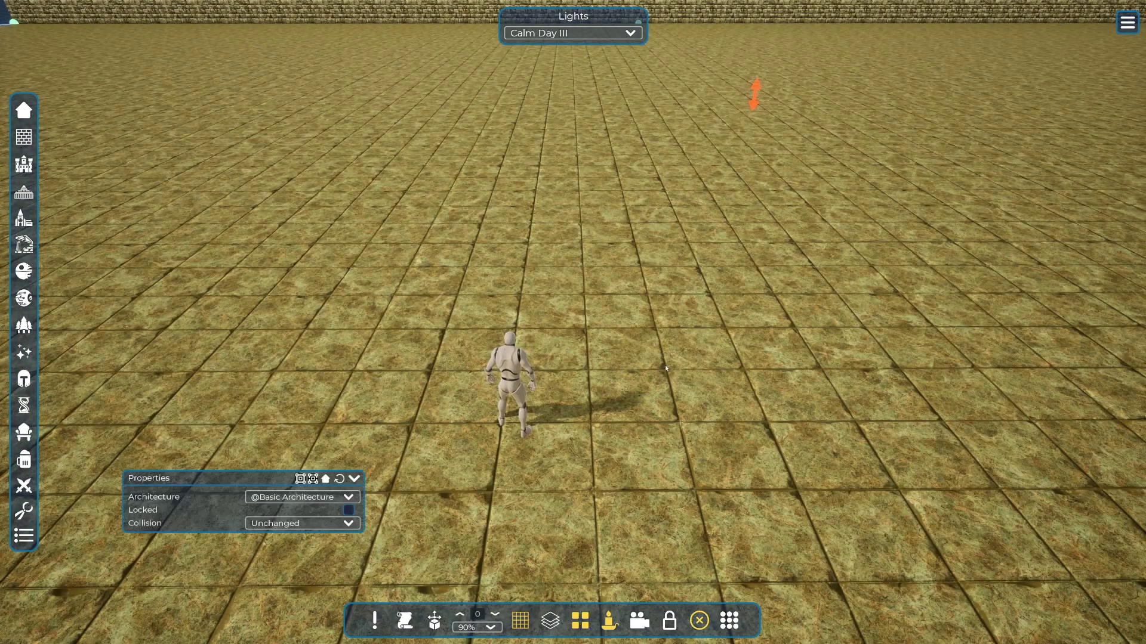
{"action": "left_click", "coordinate": [267, 499]}
{"action": "left_click_drag", "start_coordinate": [357, 329], "coordinate": [358, 470]}
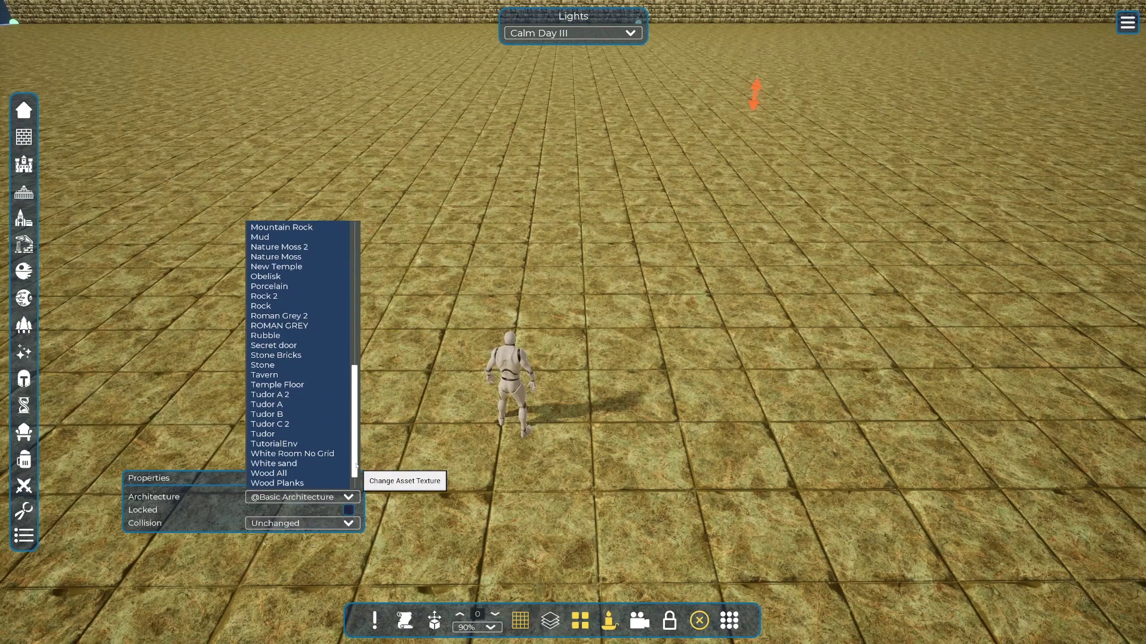
{"action": "left_click", "coordinate": [311, 445]}
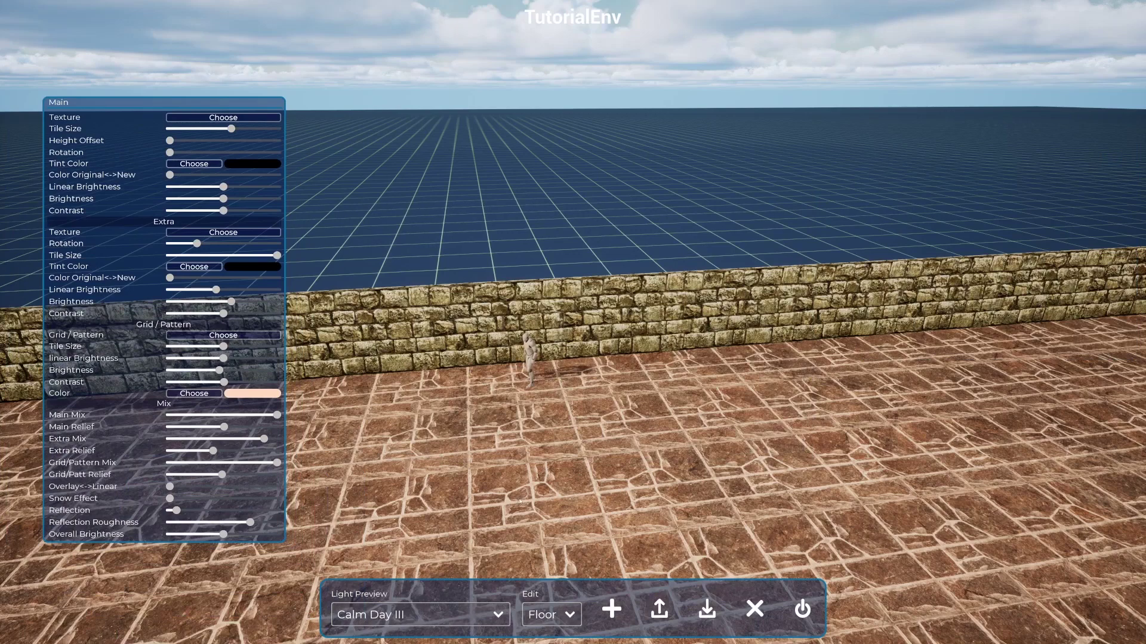
- Switch TutorialEnv editing from Floor to Wall and lower the wall's Extra Mix to its minimum
{"action": "left_click", "coordinate": [560, 618]}
{"action": "left_click", "coordinate": [560, 618]}
{"action": "left_click", "coordinate": [560, 618]}
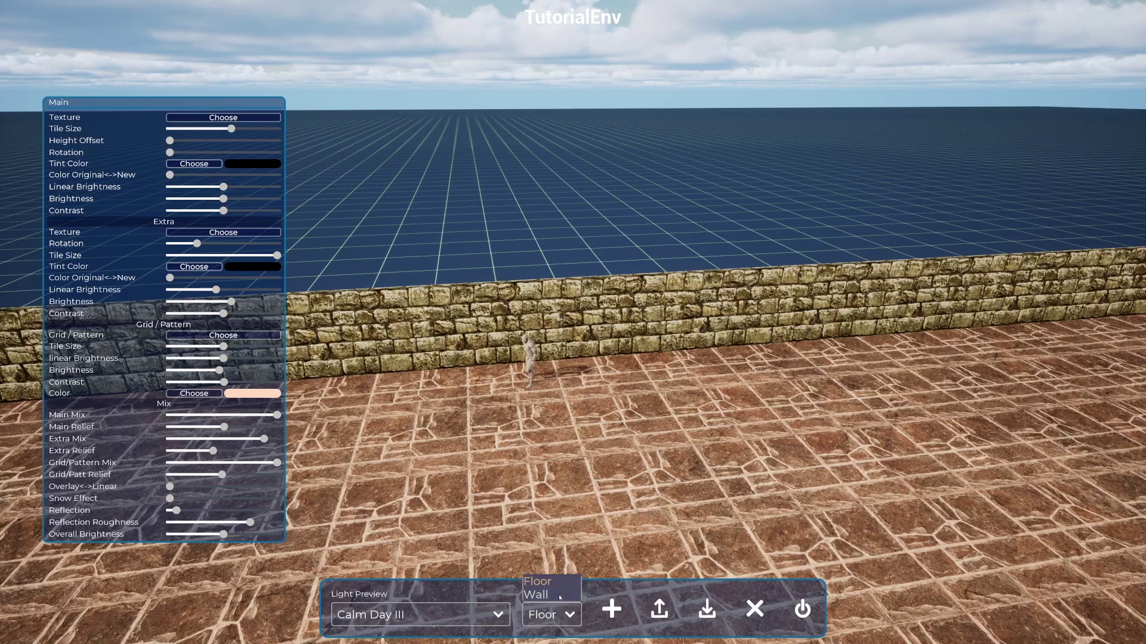
{"action": "left_click", "coordinate": [559, 595]}
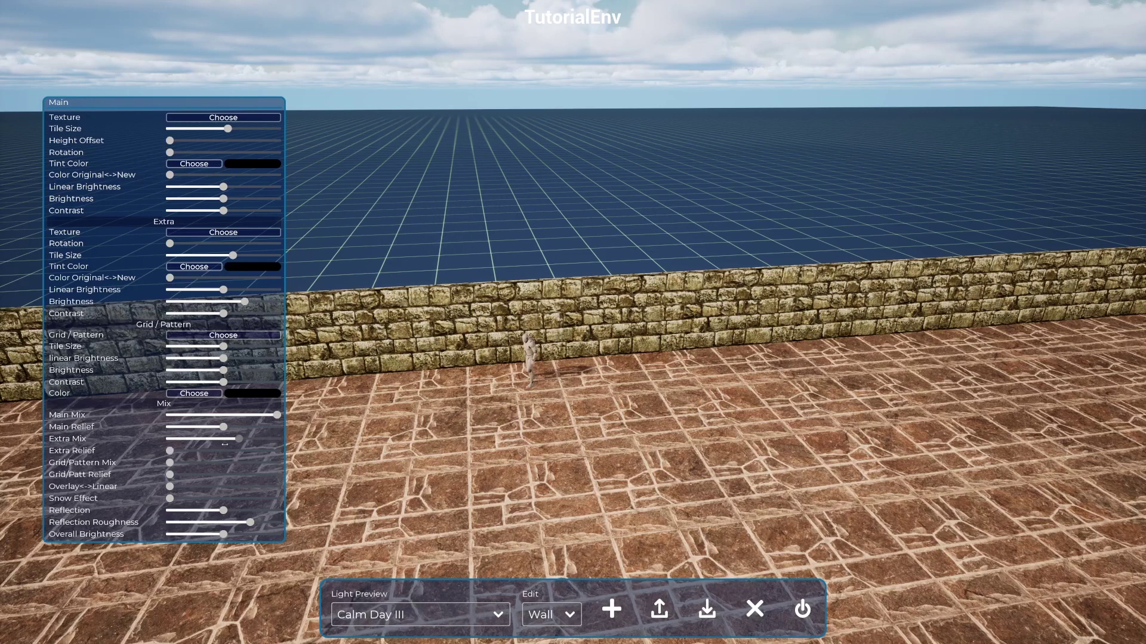
{"action": "left_click_drag", "start_coordinate": [225, 444], "coordinate": [160, 449]}
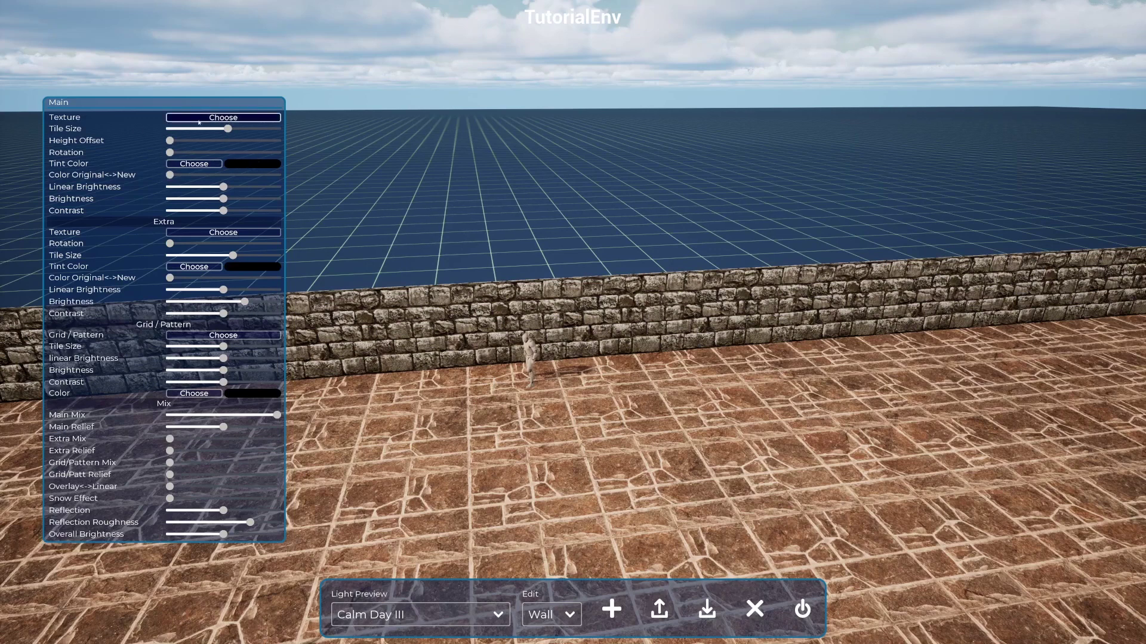
- Set the Tile Size of the wall's main texture to 300
{"action": "left_click", "coordinate": [80, 128]}
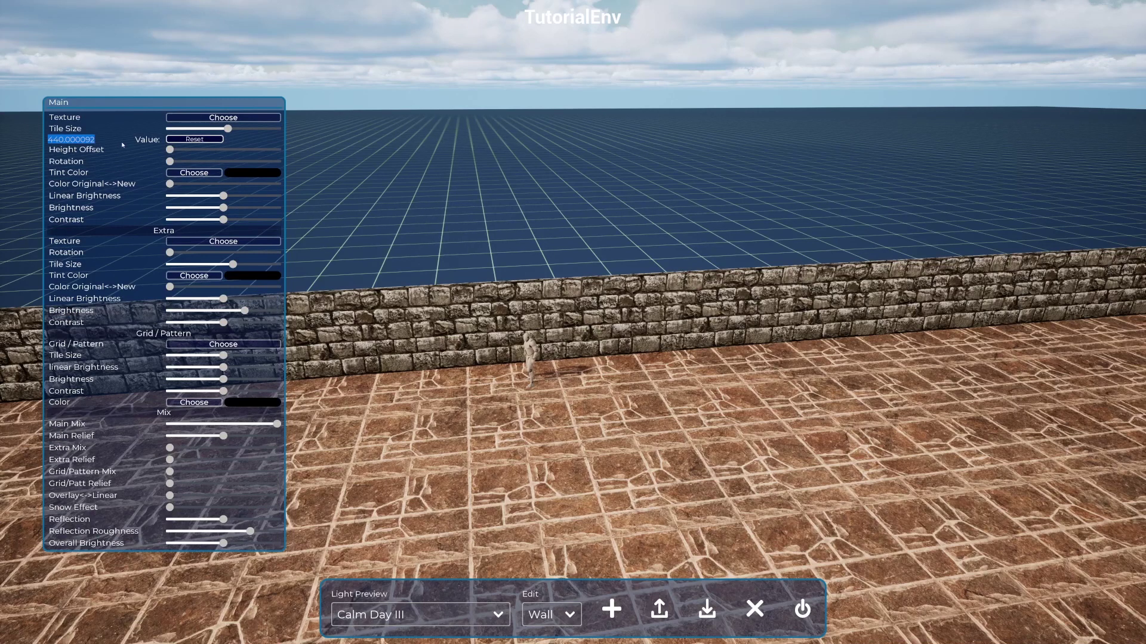
{"action": "type", "text": "300"}
{"action": "key", "text": "Return"}
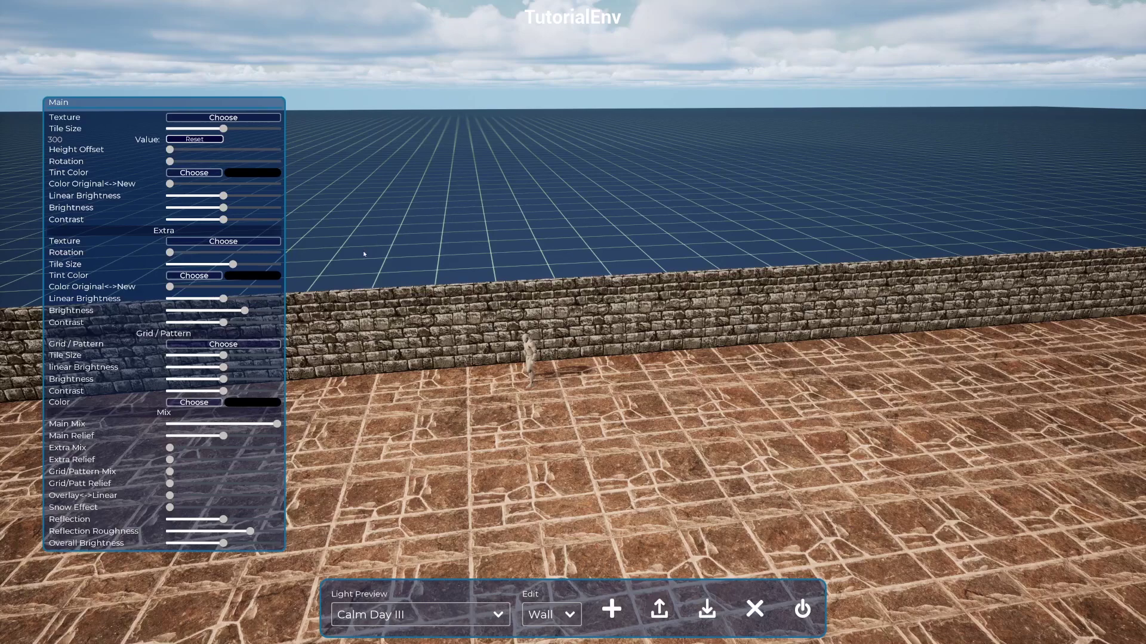
- Apply the rough brown rock texture as the wall's main texture and view the wall beside the mannequin
{"action": "left_click", "coordinate": [227, 118]}
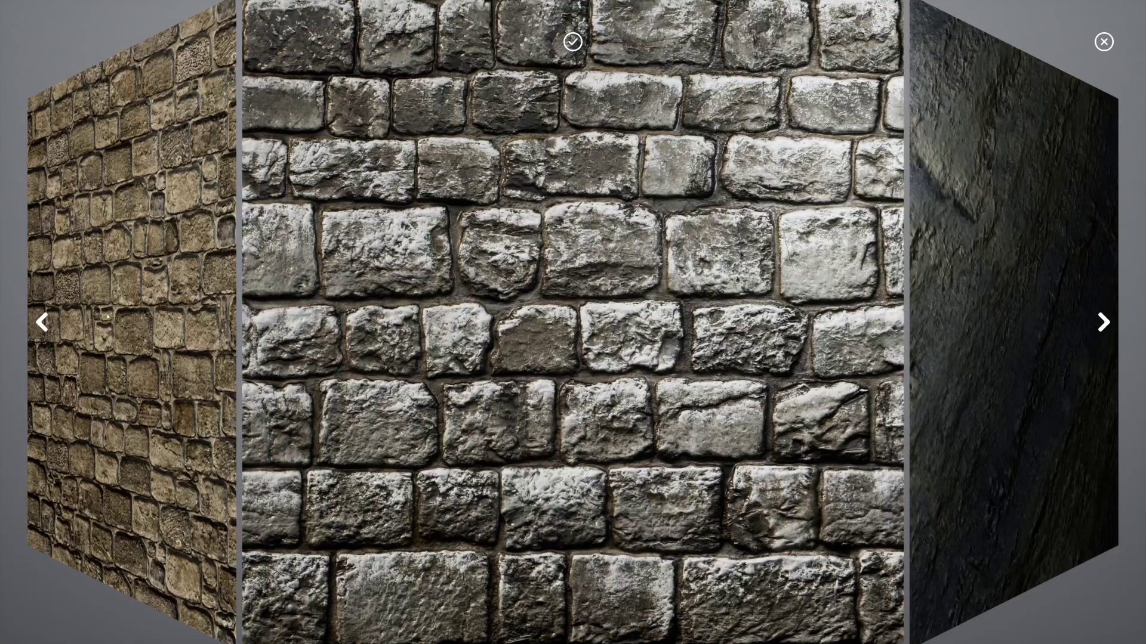
{"action": "left_click", "coordinate": [1104, 322]}
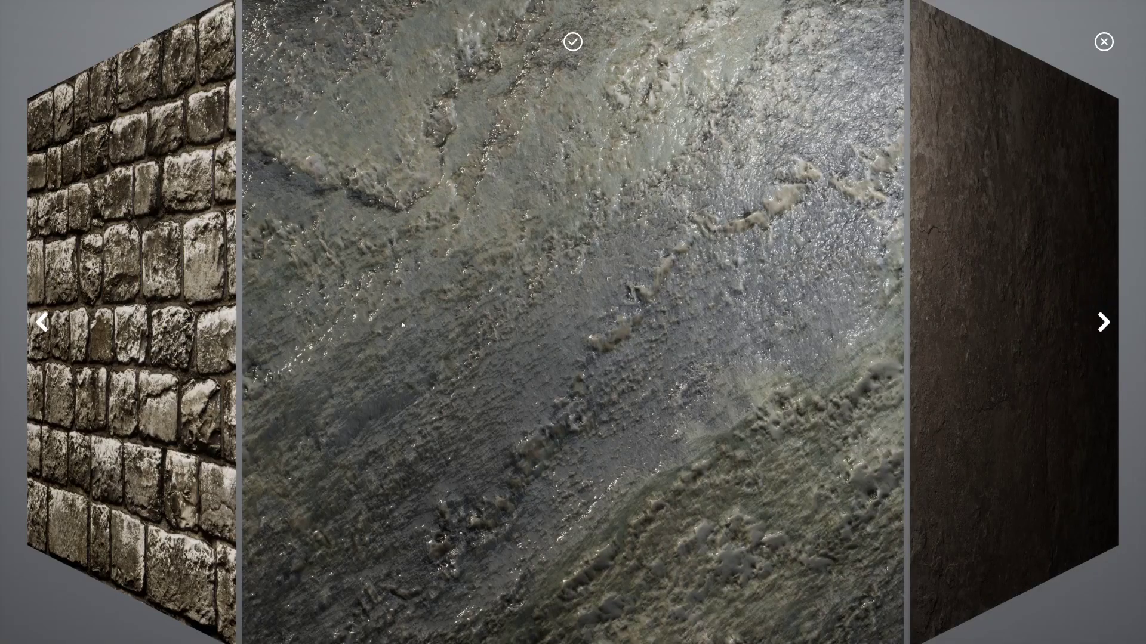
{"action": "left_click", "coordinate": [1104, 322]}
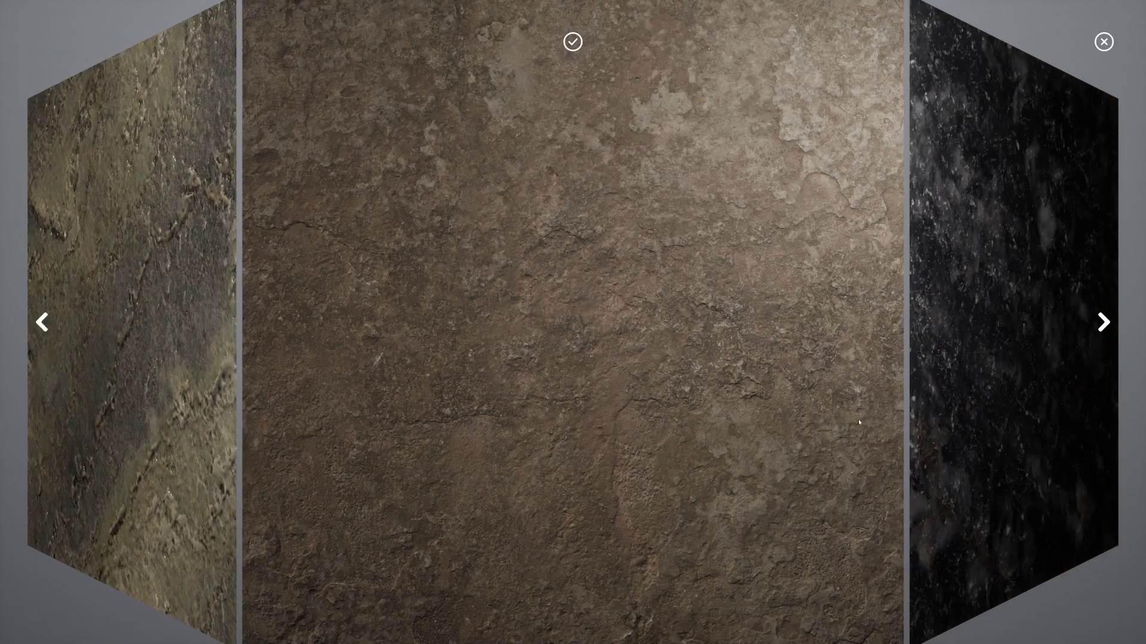
{"action": "left_click", "coordinate": [573, 42]}
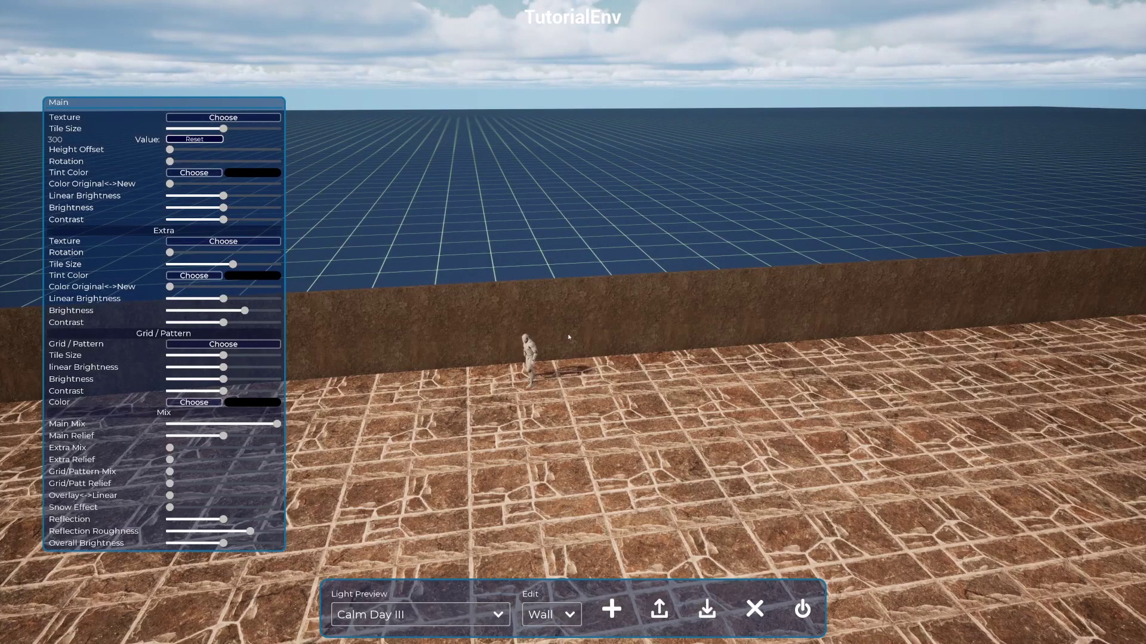
{"action": "right_click_drag", "start_coordinate": [568, 337], "coordinate": [465, 336]}
{"action": "key", "text": "w"}
{"action": "key", "text": "d"}
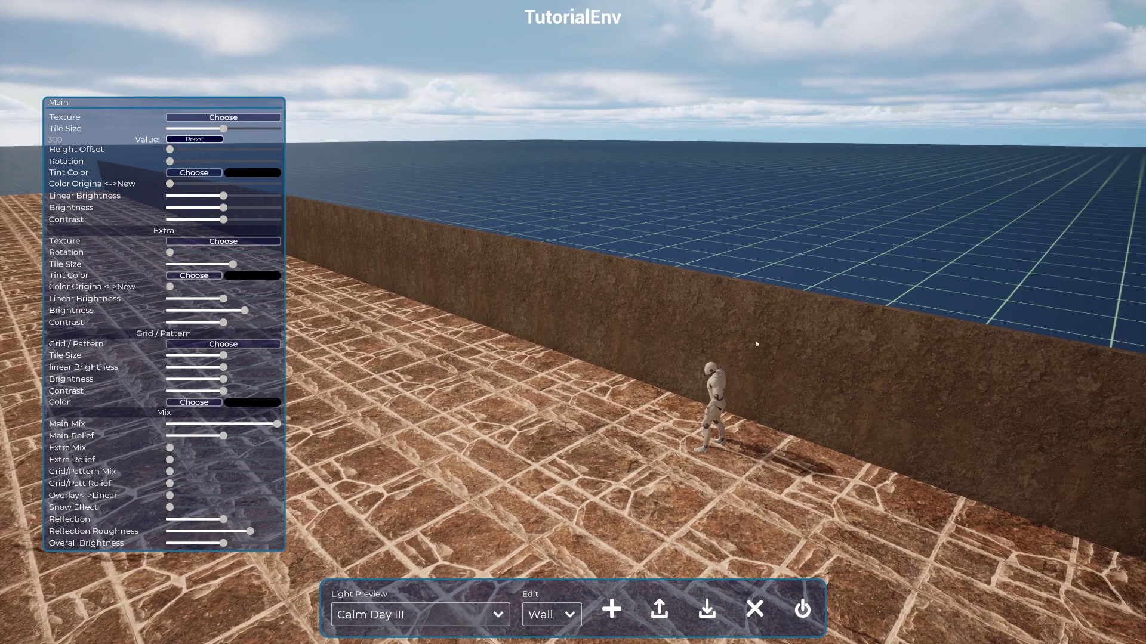
- Apply the large stone block pattern with ornamental bands as the wall's Grid/Pattern and raise Grid/Pattern Mix to its maximum
{"action": "right_click_drag", "start_coordinate": [576, 326], "coordinate": [598, 329]}
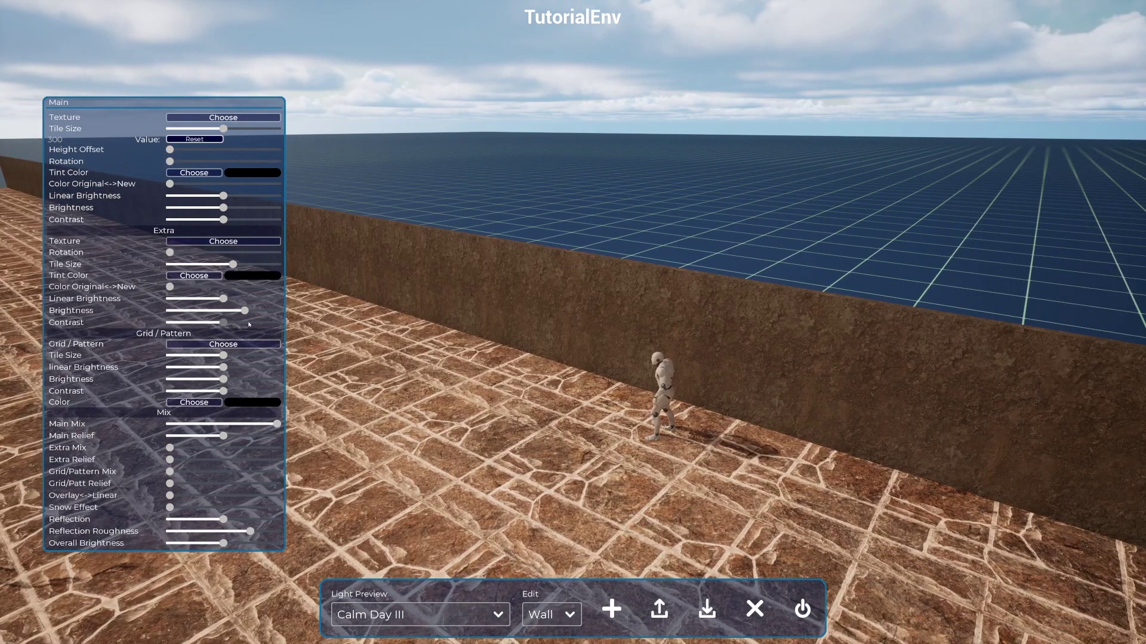
{"action": "scroll", "coordinate": [223, 345], "scroll_direction": "down", "scroll_amount": 1}
{"action": "left_click", "coordinate": [223, 335]}
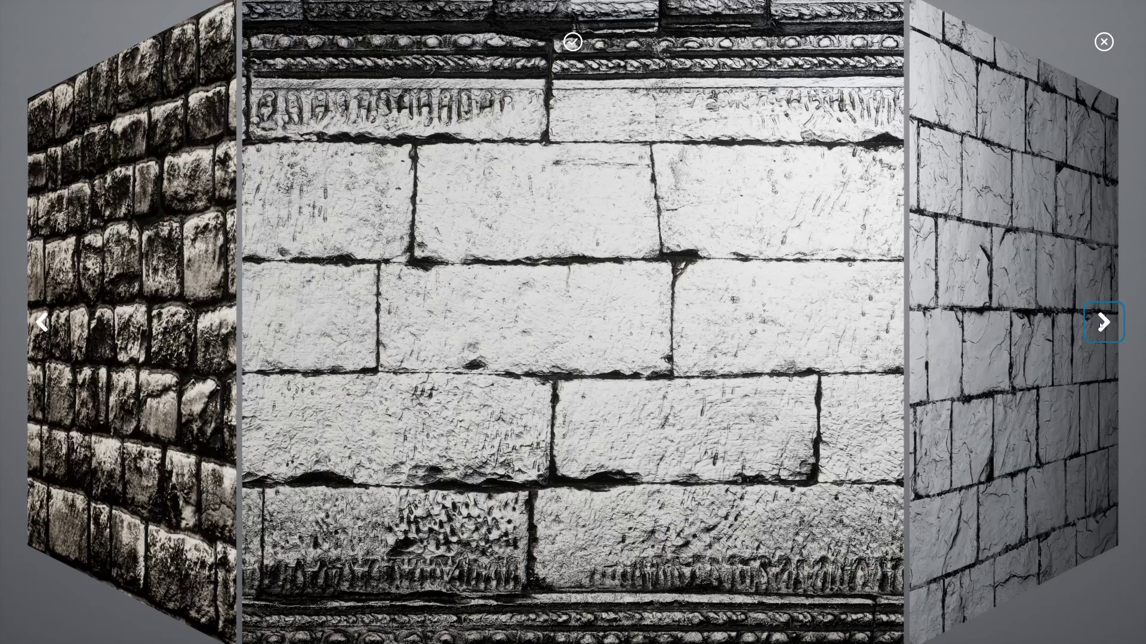
{"action": "left_click", "coordinate": [573, 42]}
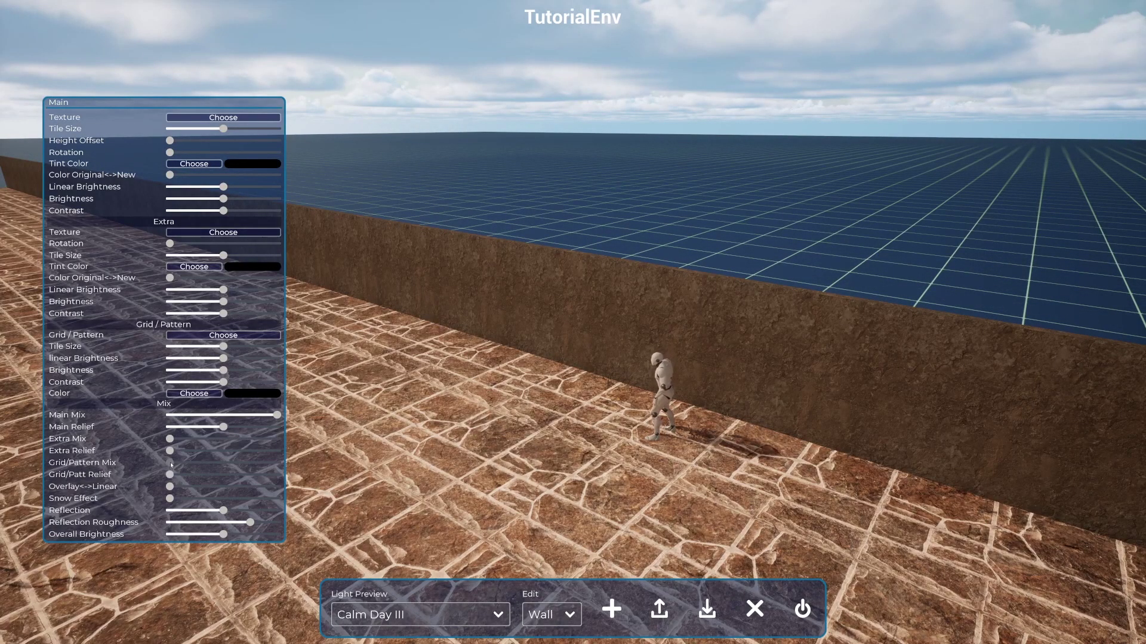
{"action": "left_click_drag", "start_coordinate": [170, 463], "coordinate": [309, 474]}
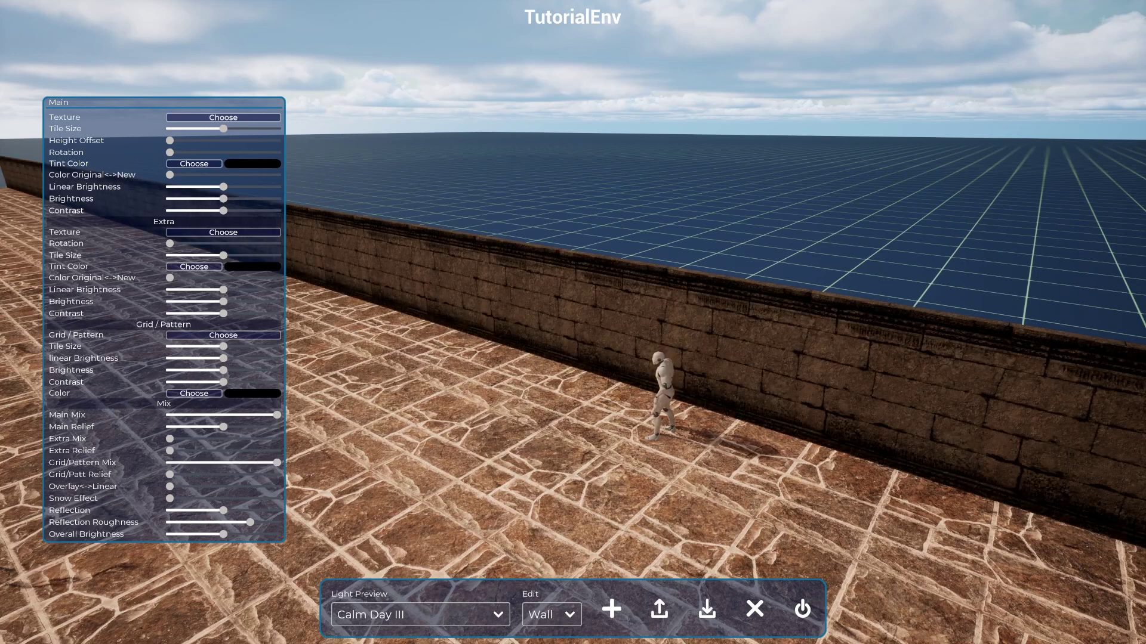
- Set the wall's Grid/Patt Relief to 1 and view the block relief up close
{"action": "left_click", "coordinate": [109, 475]}
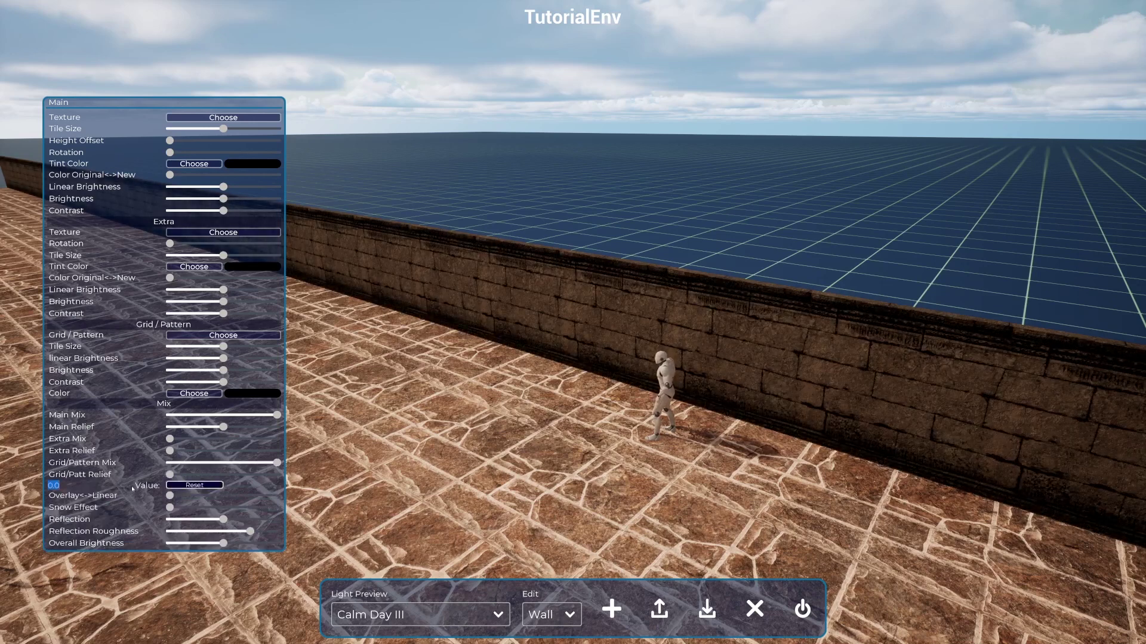
{"action": "type", "text": "1"}
{"action": "key", "text": "Return"}
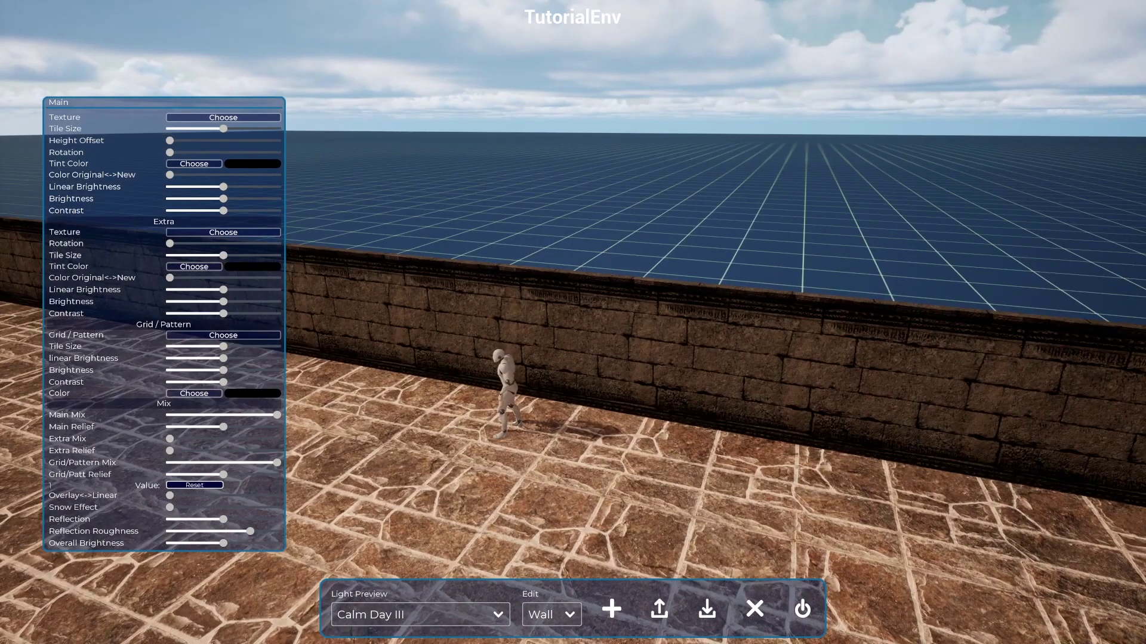
{"action": "key", "text": "w"}
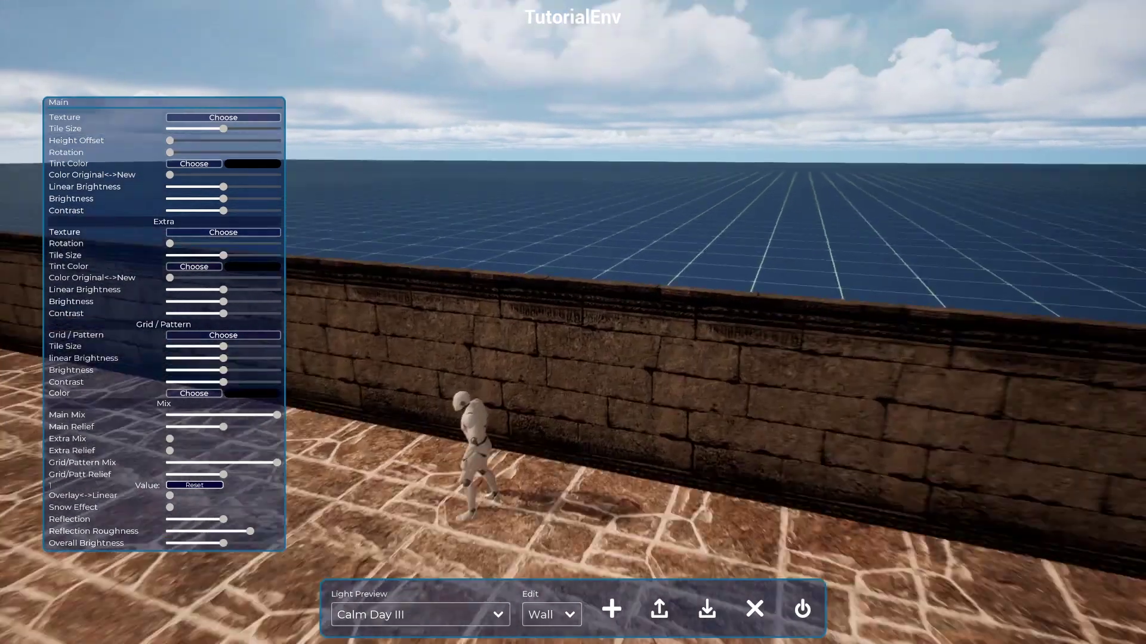
{"action": "key", "text": "w"}
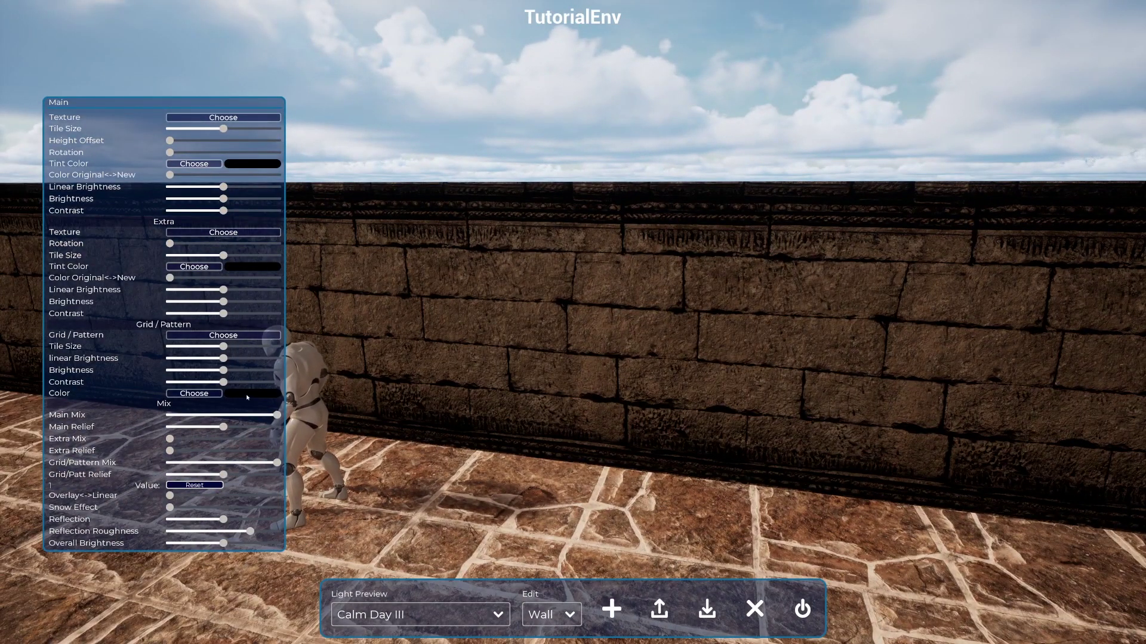
- Set the wall's Grid/Pattern color to a dark olive brown, sRGB 4C411BFF
{"action": "left_click", "coordinate": [194, 394]}
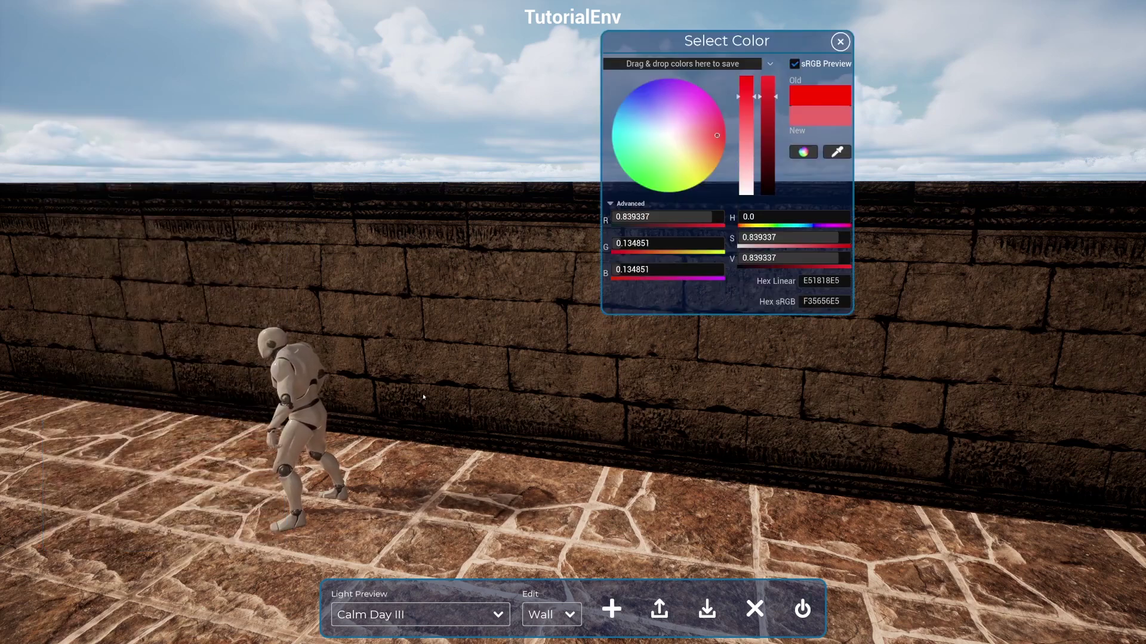
{"action": "left_click", "coordinate": [693, 156]}
{"action": "left_click_drag", "start_coordinate": [694, 155], "coordinate": [706, 167]}
{"action": "left_click_drag", "start_coordinate": [766, 127], "coordinate": [768, 185]}
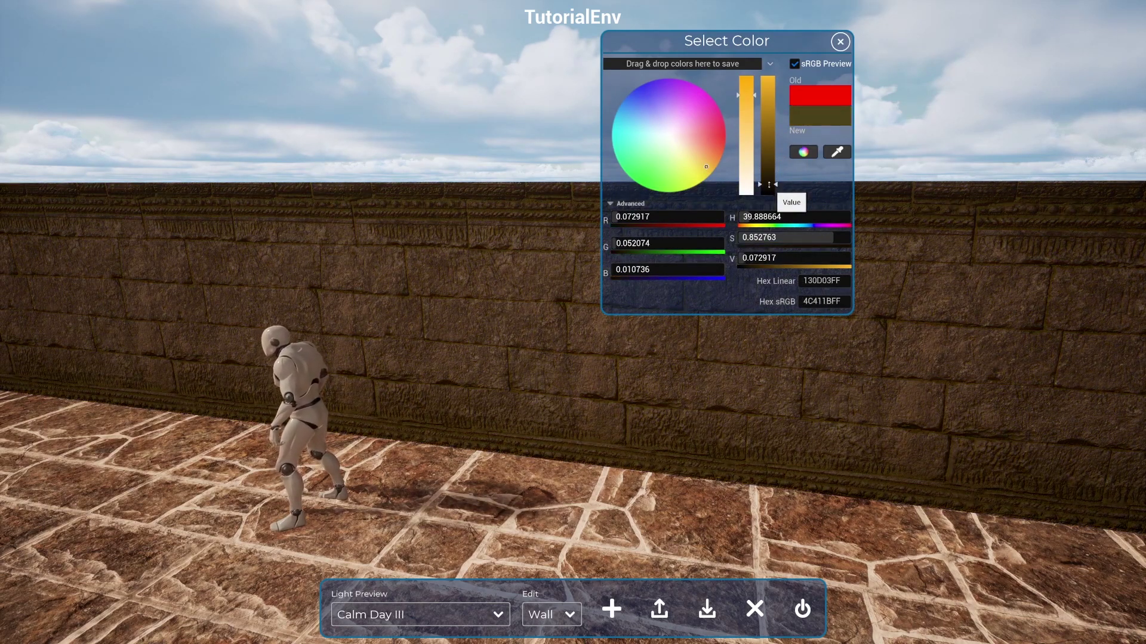
{"action": "left_click", "coordinate": [840, 42]}
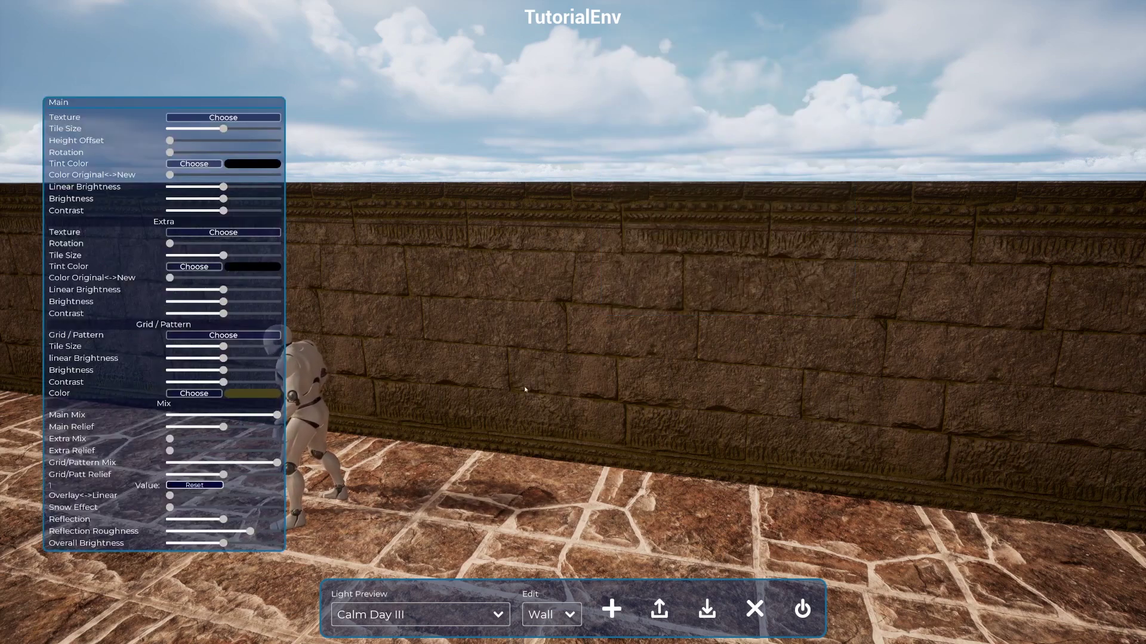
- Set the wall's main Tint Color to pale green, sRGB C4EAC6FF, with Color Original<->New slightly above its midpoint
{"action": "right_click_drag", "start_coordinate": [526, 388], "coordinate": [430, 377]}
{"action": "key", "text": "w"}
{"action": "key", "text": "d"}
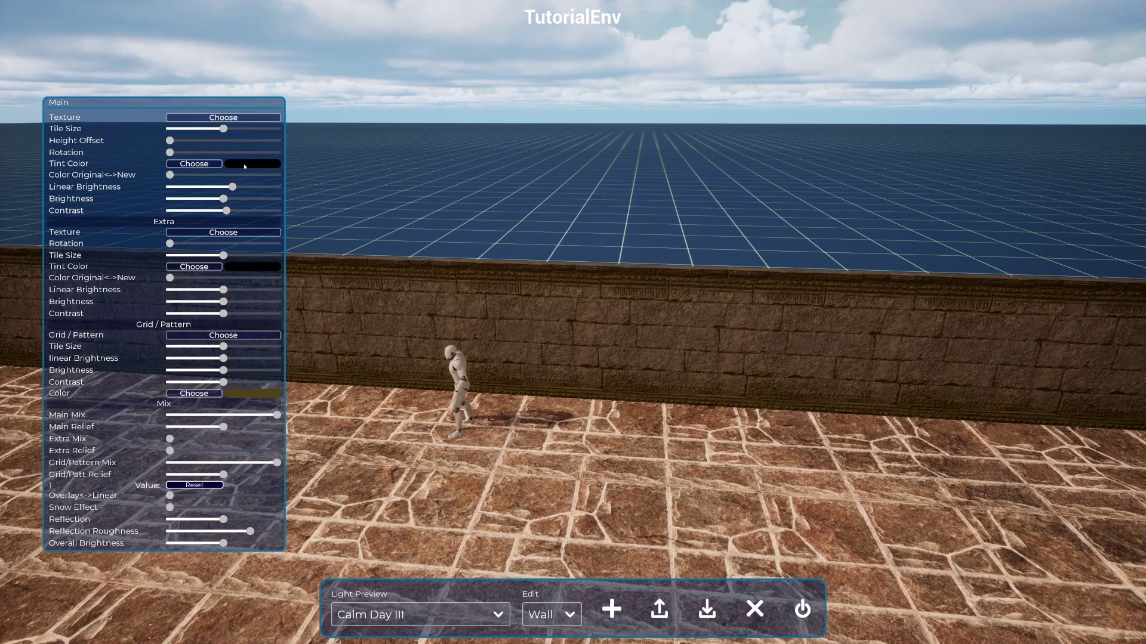
{"action": "left_click", "coordinate": [214, 164]}
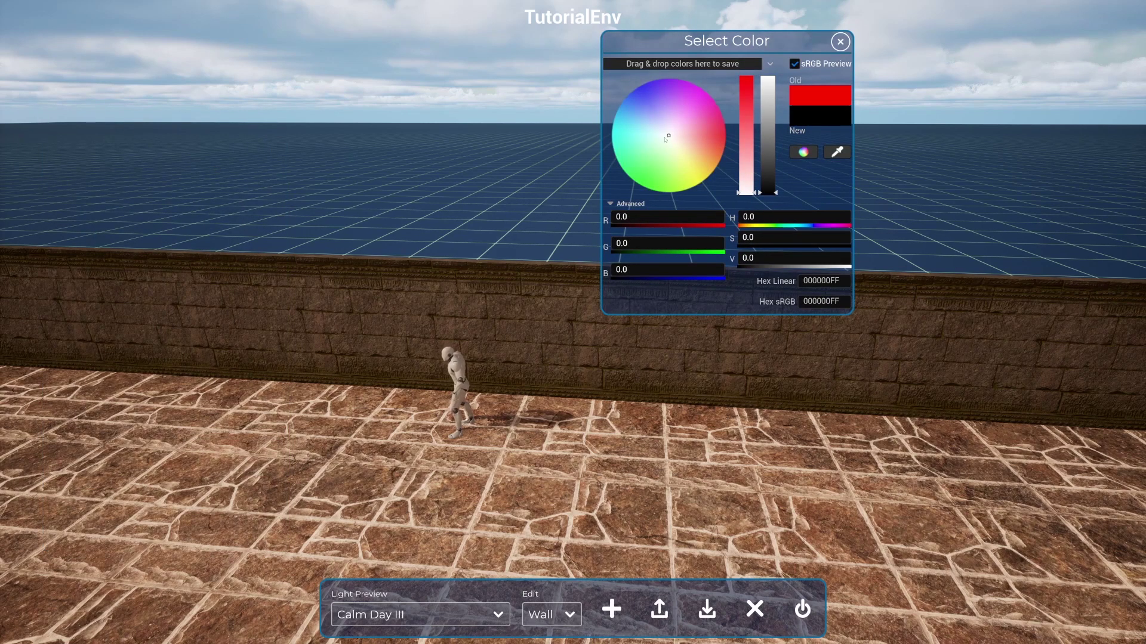
{"action": "left_click_drag", "start_coordinate": [664, 139], "coordinate": [652, 154]}
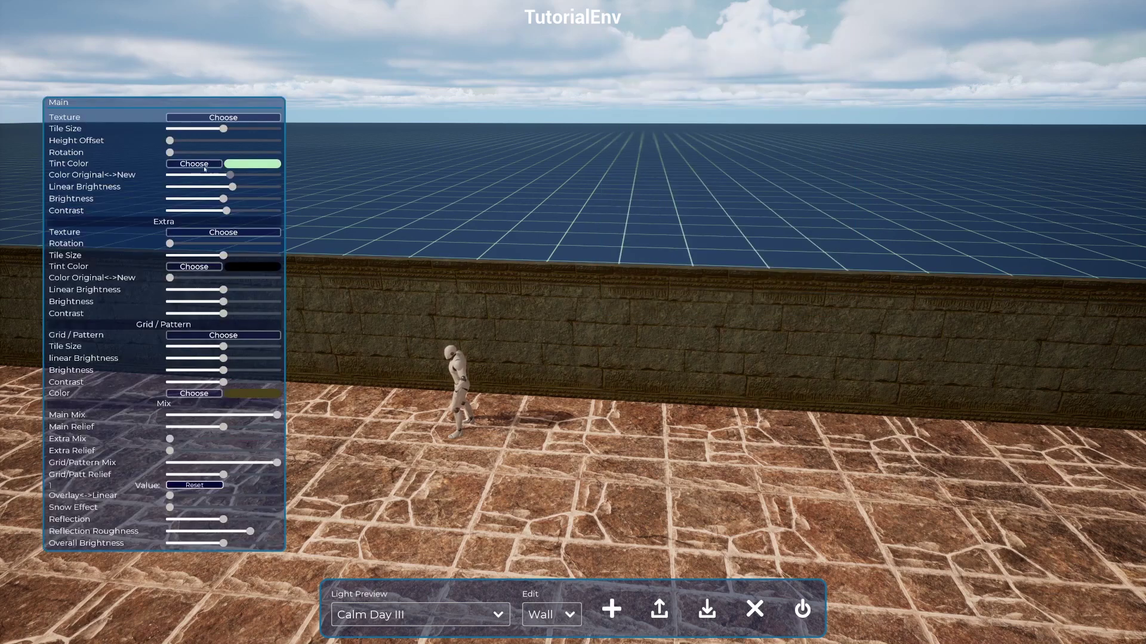
{"action": "left_click", "coordinate": [203, 165]}
{"action": "left_click", "coordinate": [713, 141]}
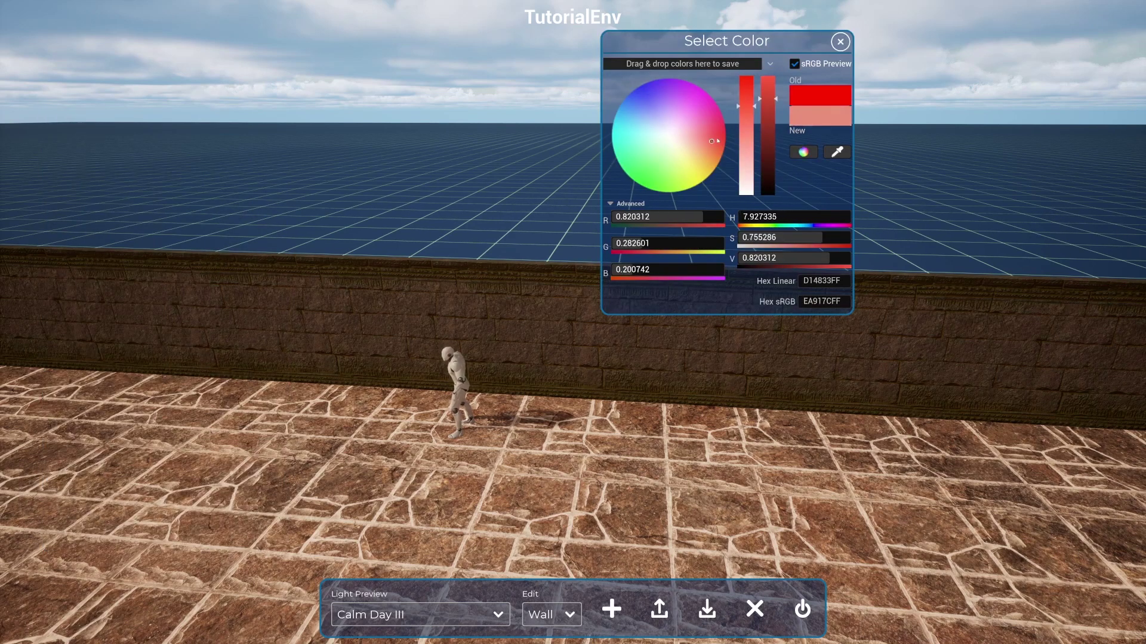
{"action": "mouse_move", "coordinate": [717, 140]}
{"action": "left_mouse_down"}
{"action": "mouse_move", "coordinate": [687, 106]}
{"action": "mouse_move", "coordinate": [642, 125]}
{"action": "mouse_move", "coordinate": [658, 151]}
{"action": "left_mouse_up"}
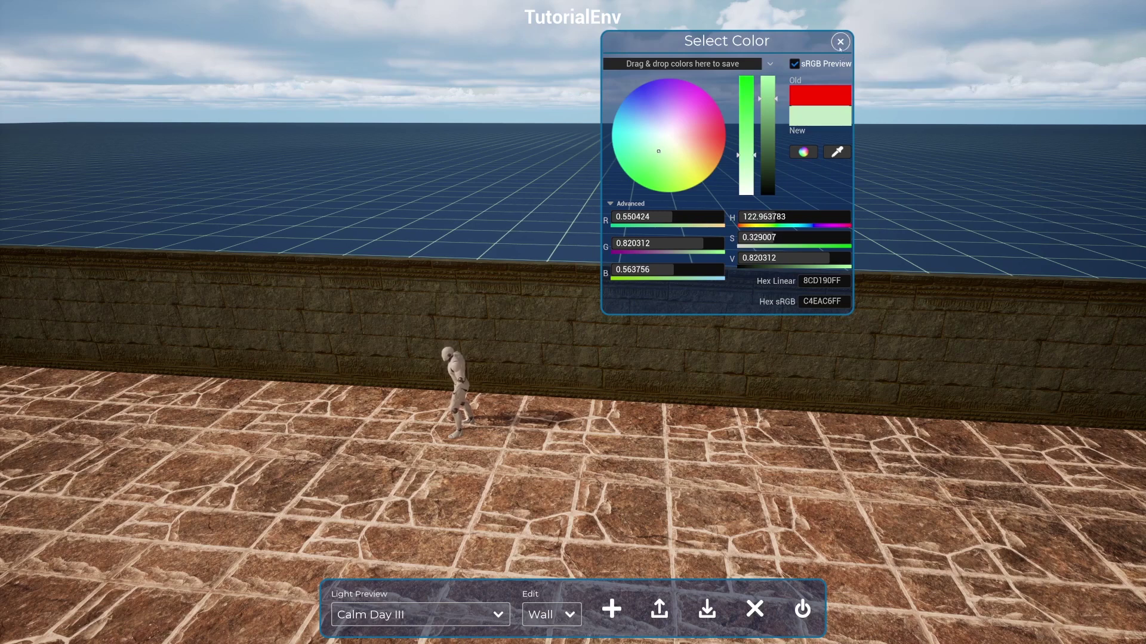
{"action": "left_click", "coordinate": [840, 41]}
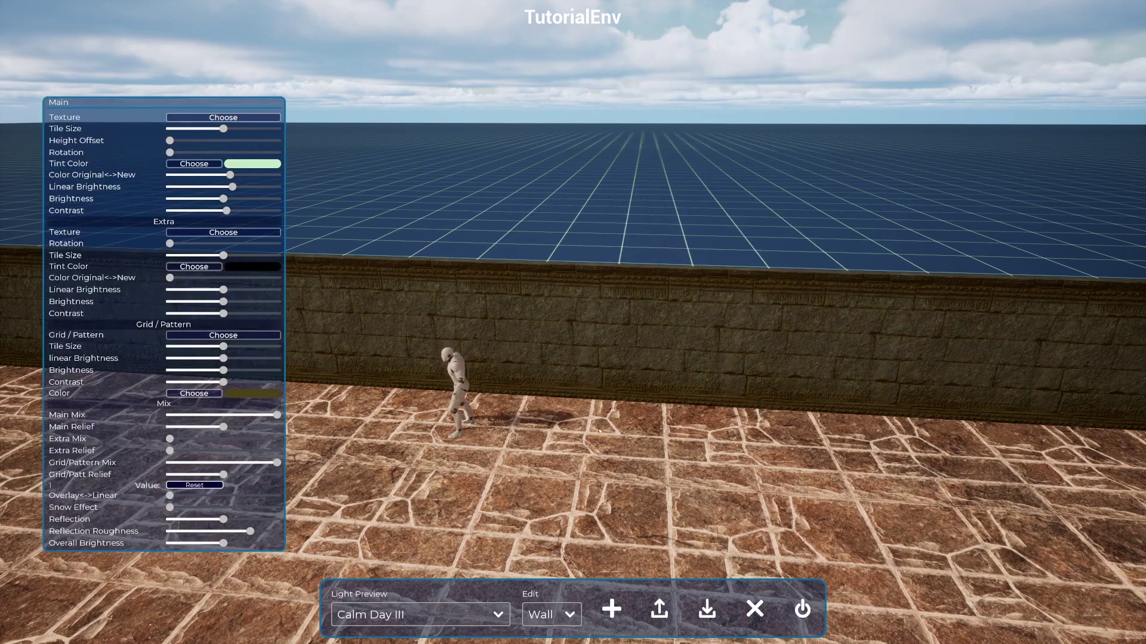
- Examine the tinted block wall around the mannequin from close up, from a distance and straight on
{"action": "key", "text": "w"}
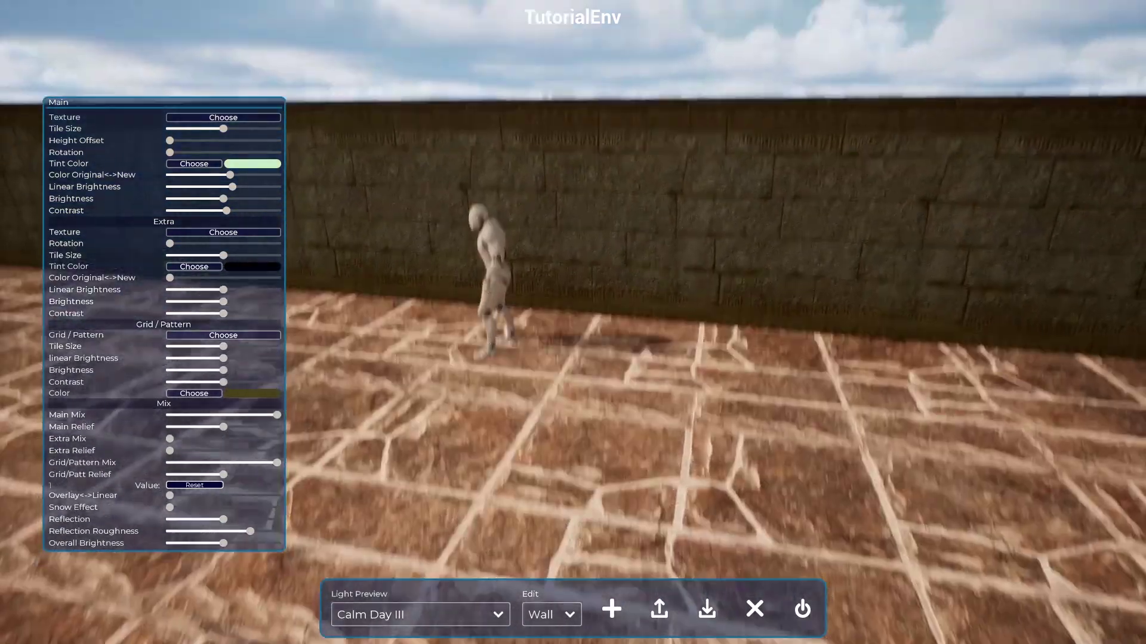
{"action": "key", "text": "s"}
{"action": "key", "text": "w"}
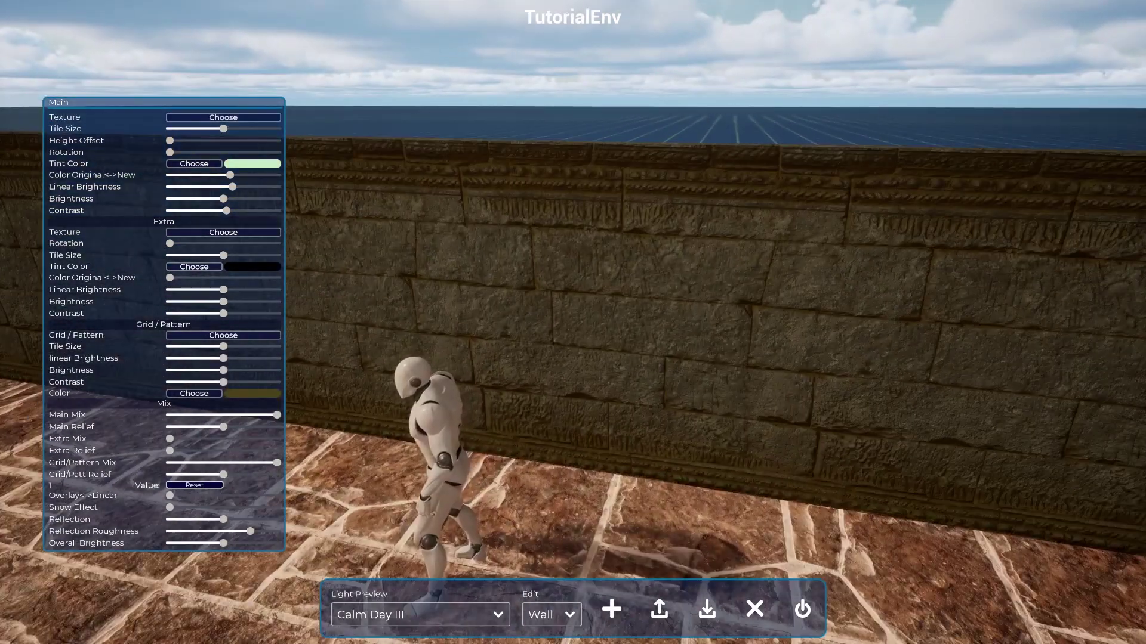
{"action": "key", "text": "d"}
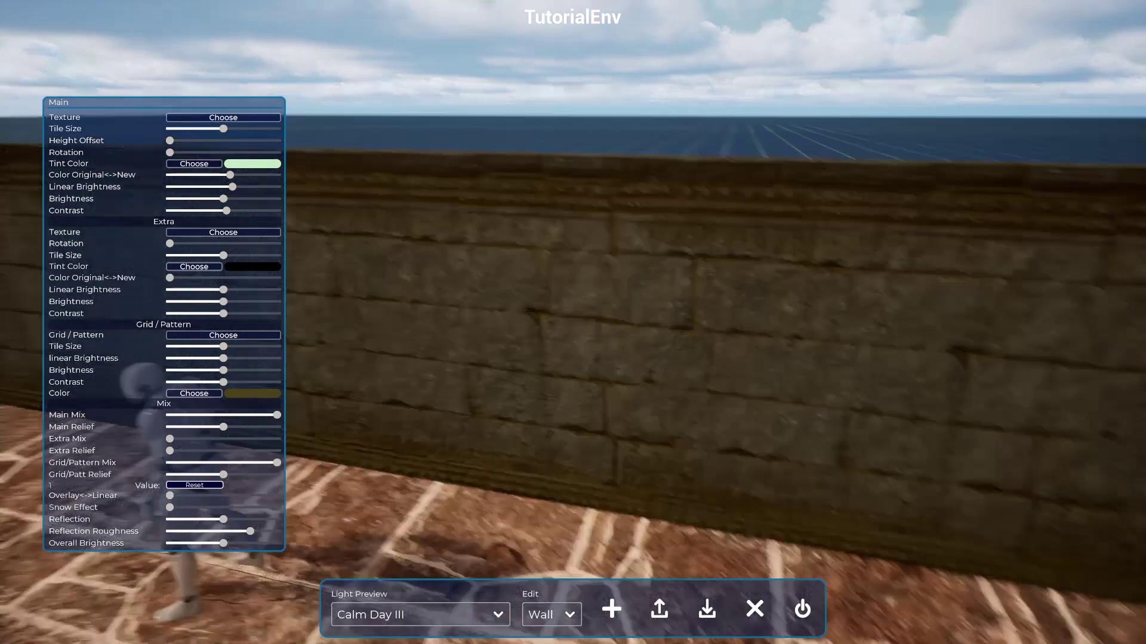
{"action": "right_click_drag", "start_coordinate": [699, 474], "coordinate": [635, 441]}
{"action": "key", "text": "s"}
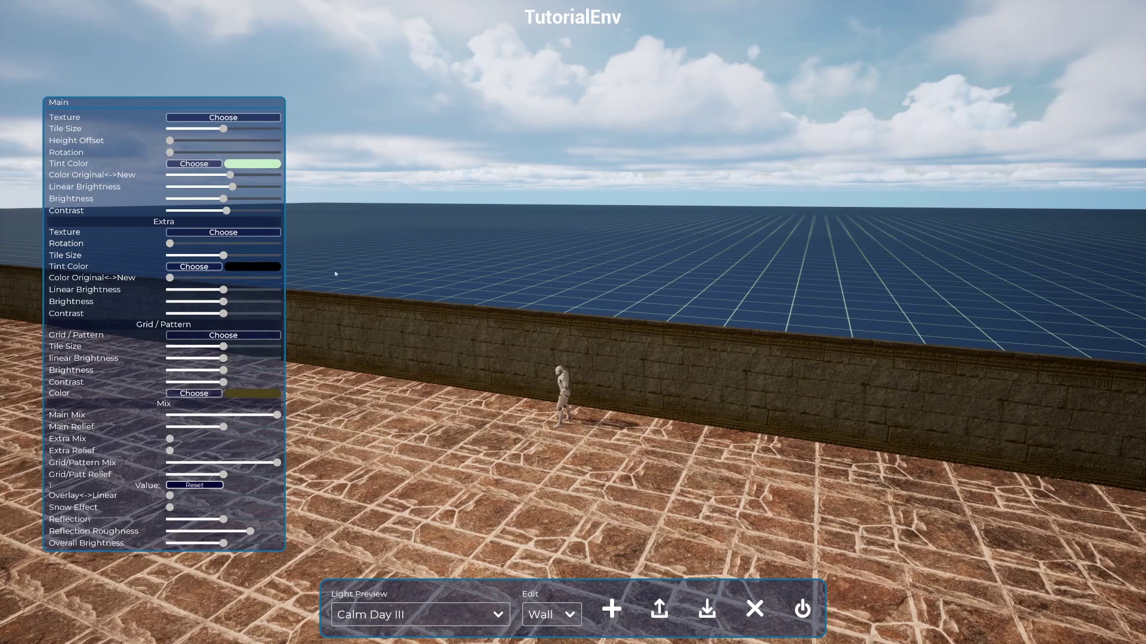
{"action": "right_click_drag", "start_coordinate": [624, 375], "coordinate": [712, 367]}
{"action": "key", "text": "w"}
{"action": "key", "text": "q"}
{"action": "key", "text": "w"}
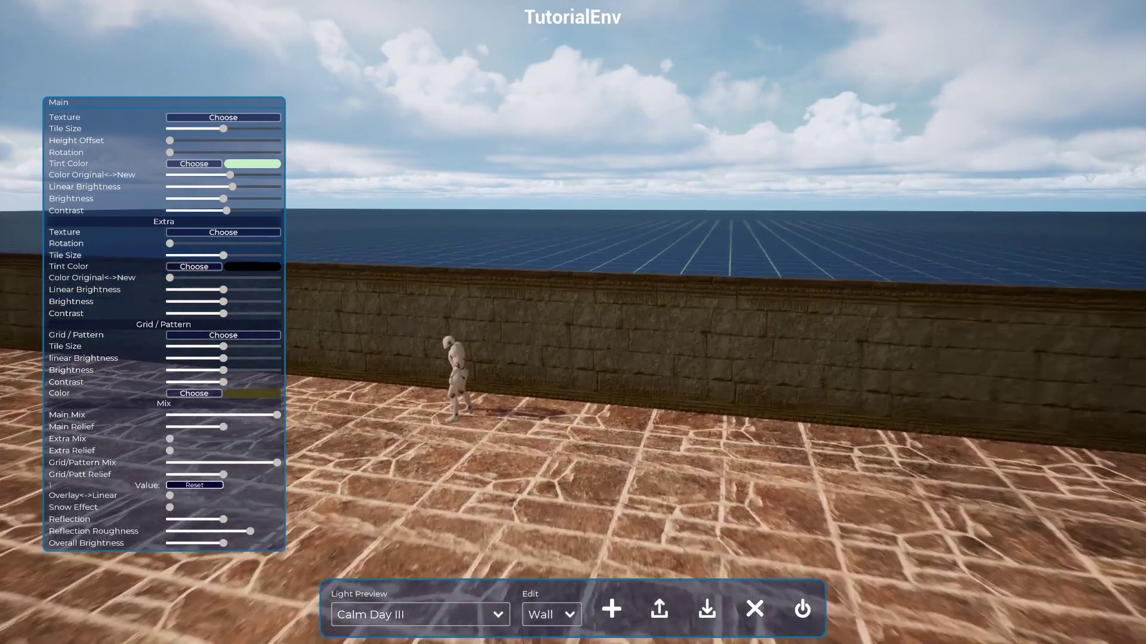
{"action": "key", "text": "a"}
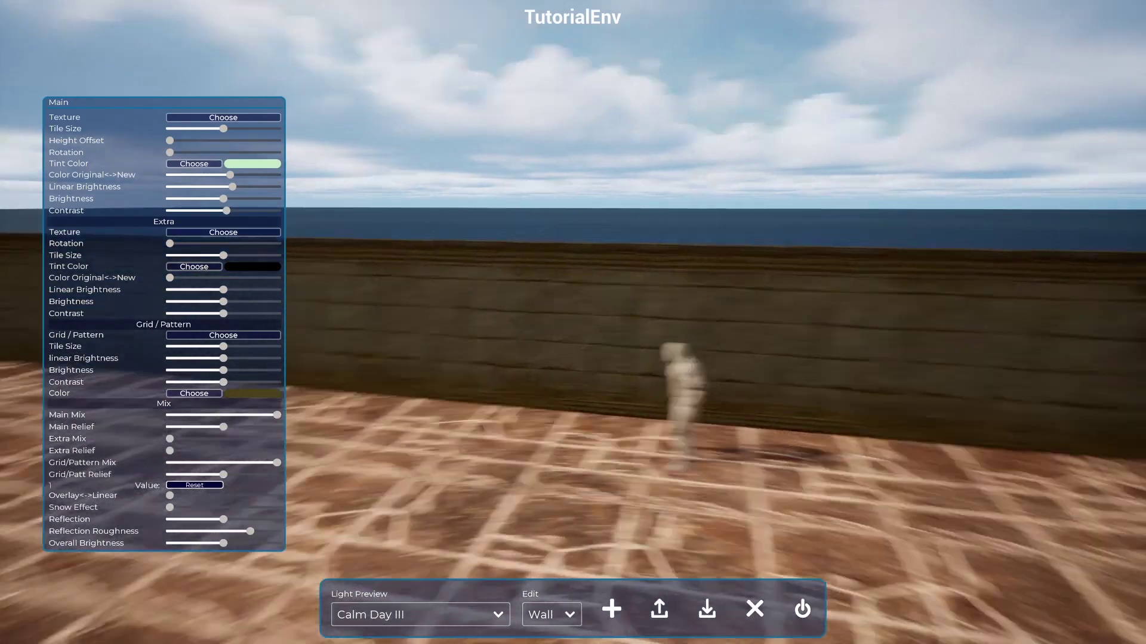
{"action": "right_click_drag", "start_coordinate": [712, 366], "coordinate": [754, 363]}
{"action": "key", "text": "a"}
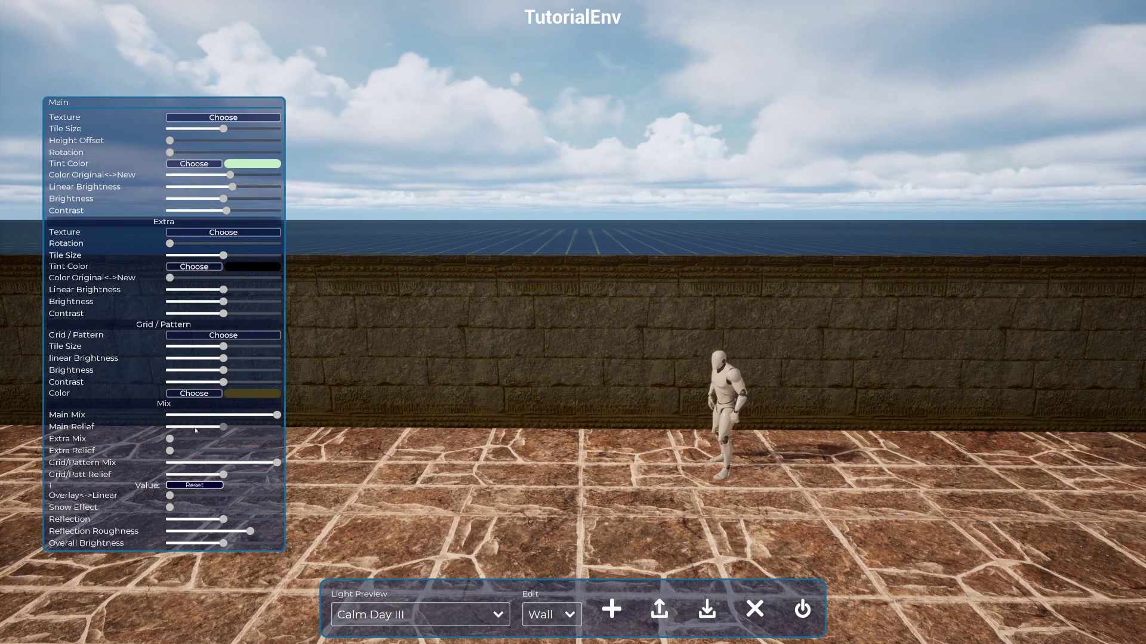
- Replace the wall's grid pattern with the Extra layer: Grid/Pattern Mix and Relief at minimum, Extra Mix at maximum, Extra Relief halfway, Extra Linear Brightness slightly raised
{"action": "left_click_drag", "start_coordinate": [217, 466], "coordinate": [278, 439]}
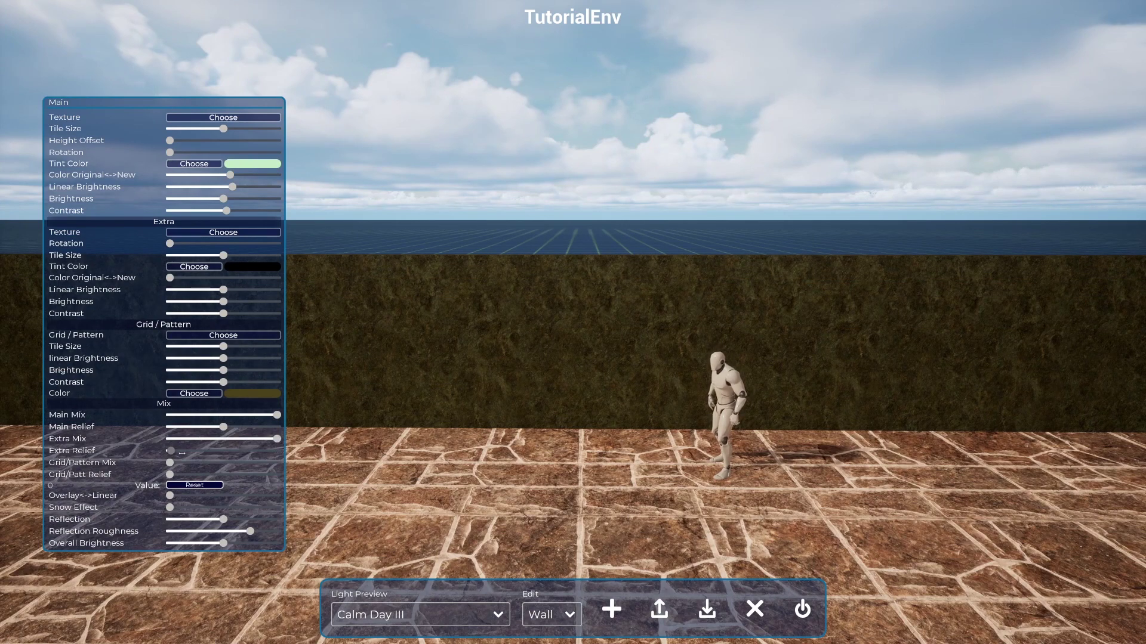
{"action": "left_click_drag", "start_coordinate": [182, 453], "coordinate": [224, 454]}
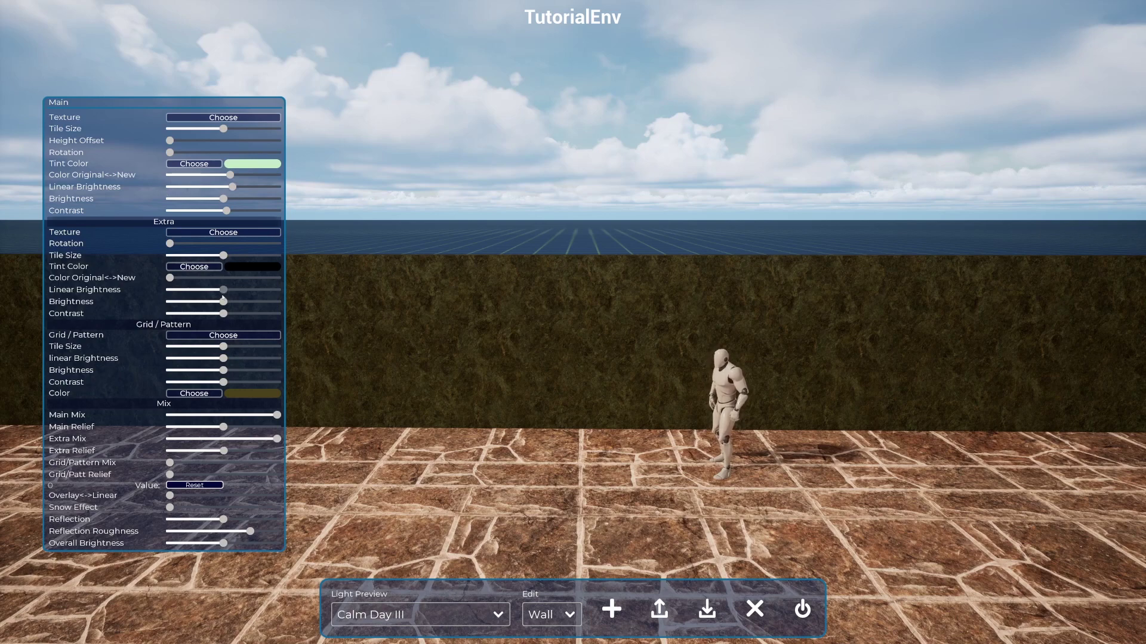
{"action": "left_click_drag", "start_coordinate": [229, 290], "coordinate": [236, 291]}
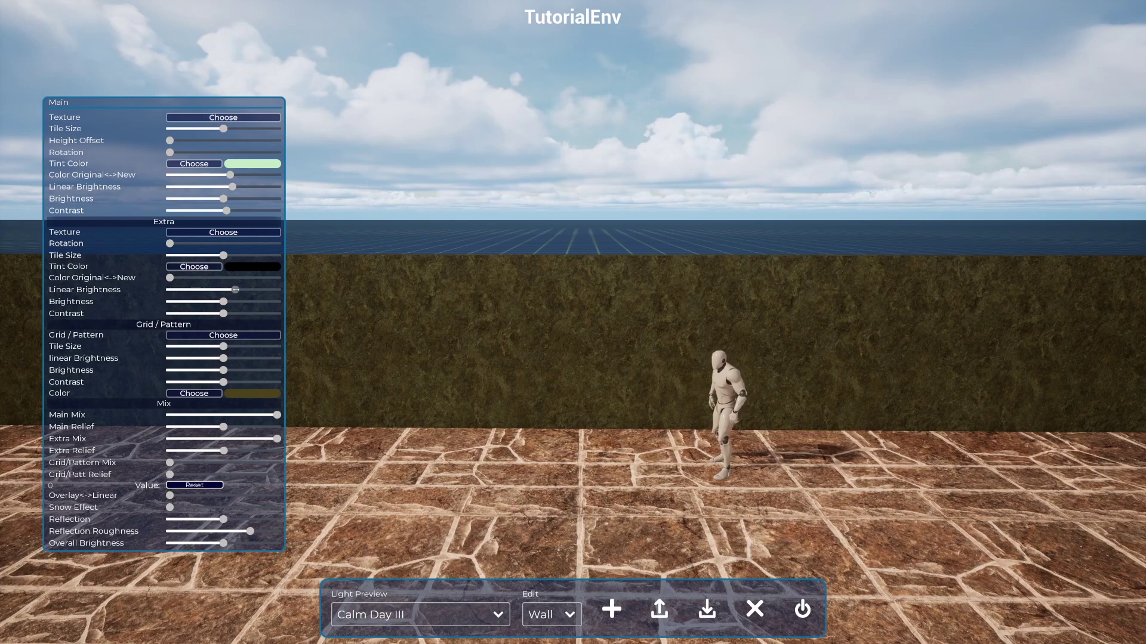
- Apply the glossy orange-brown marble with dark red patches as the wall's main texture
{"action": "left_click", "coordinate": [244, 117]}
{"action": "left_click", "coordinate": [1103, 322]}
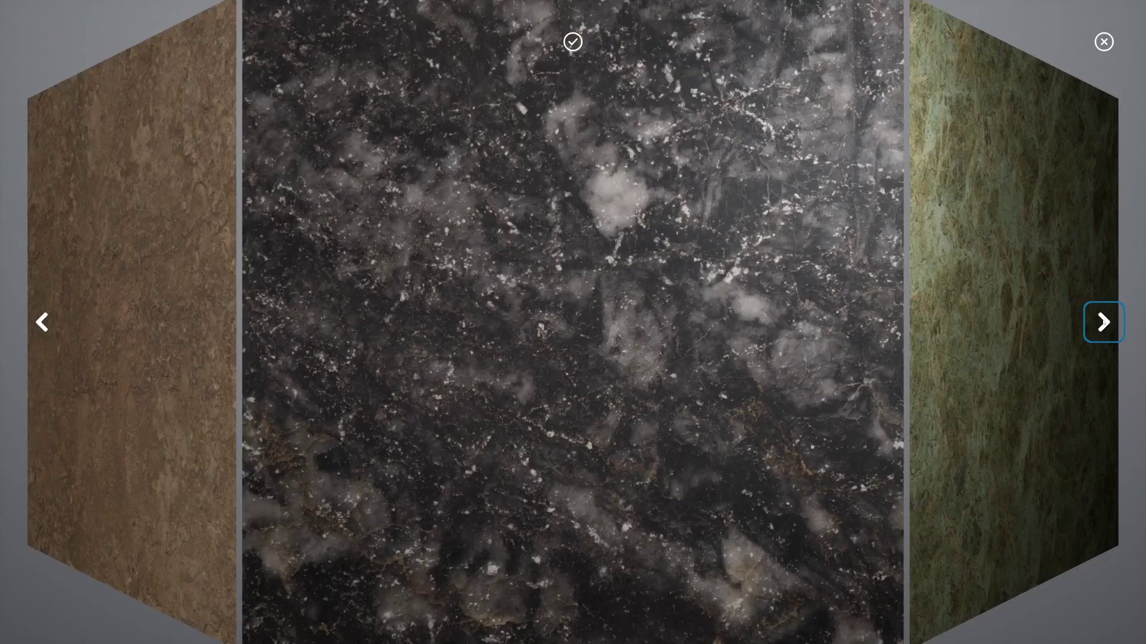
{"action": "left_click", "coordinate": [1103, 322]}
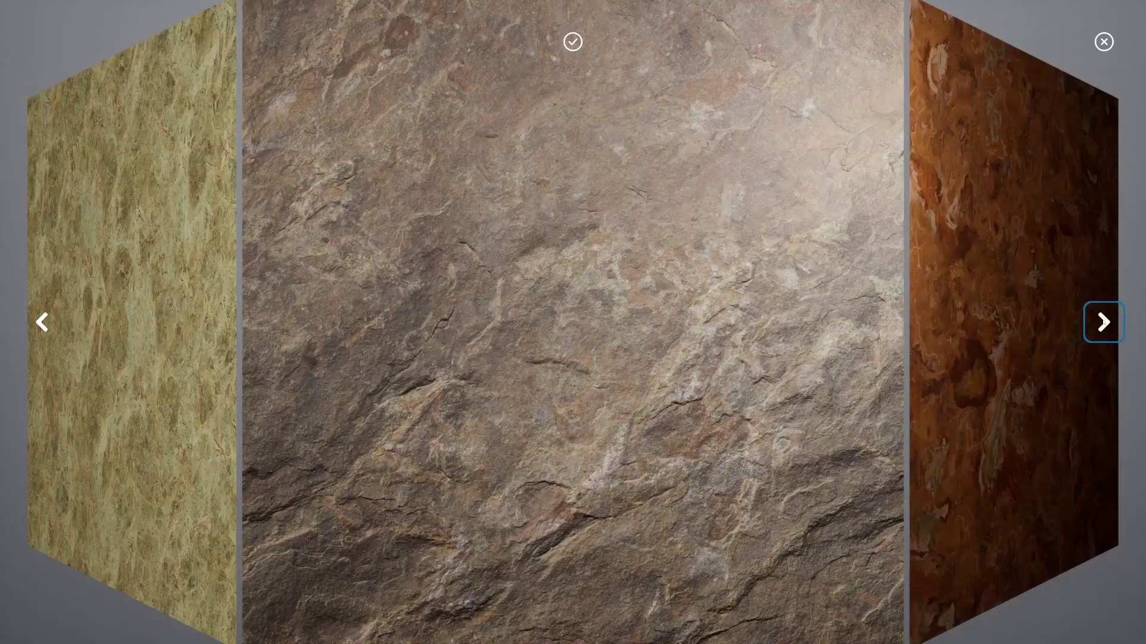
{"action": "left_click", "coordinate": [1104, 322]}
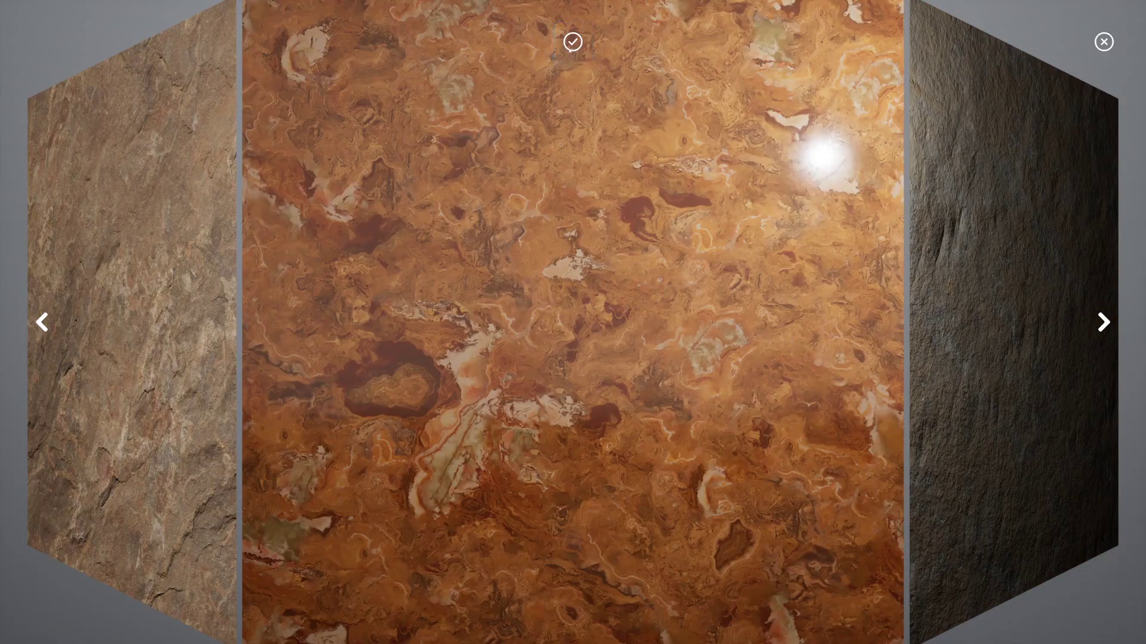
{"action": "left_click", "coordinate": [573, 43]}
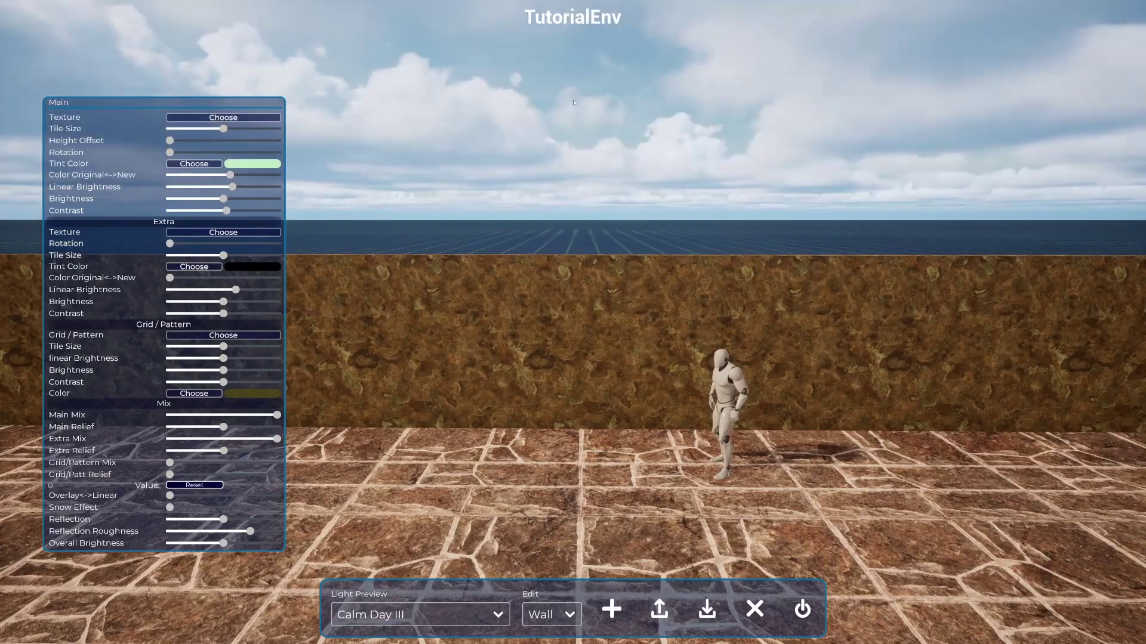
- Apply the blue-grey stone block texture with mossy joints as the wall's Extra texture
{"action": "left_click", "coordinate": [241, 233]}
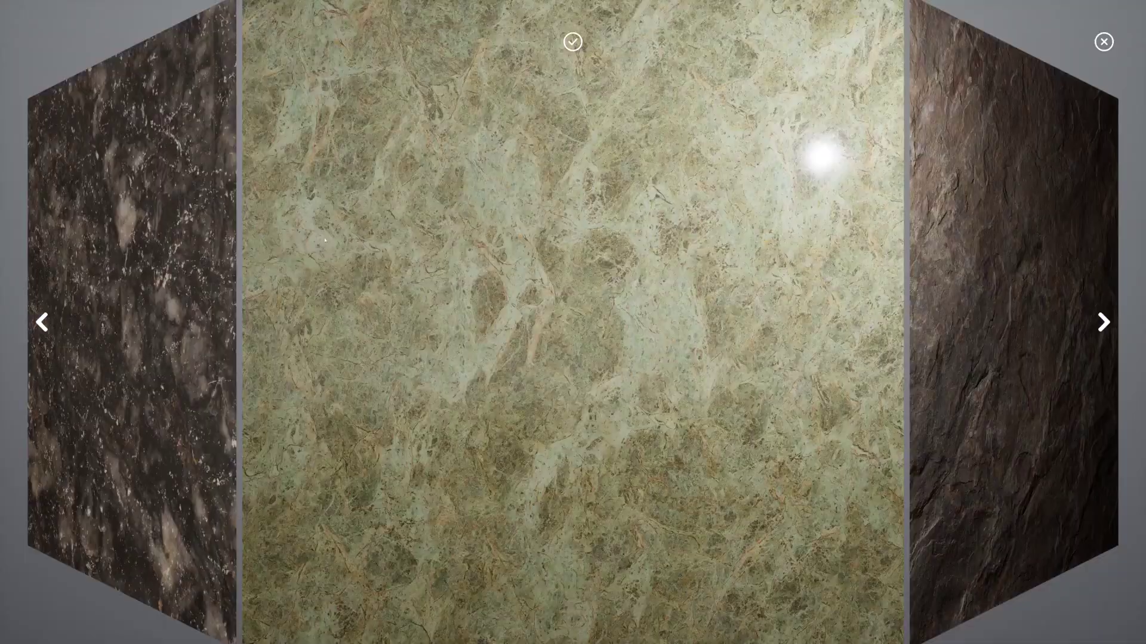
{"action": "left_click", "coordinate": [1104, 322]}
{"action": "left_click", "coordinate": [1103, 323]}
{"action": "left_click", "coordinate": [1103, 322]}
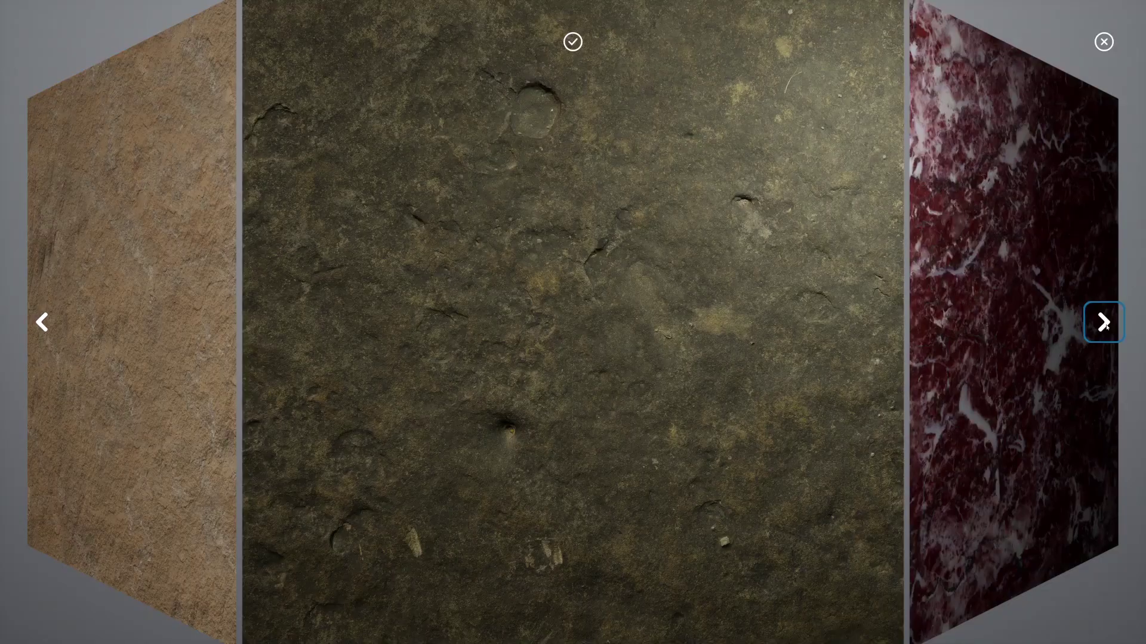
{"action": "left_click", "coordinate": [1104, 322]}
{"action": "left_click", "coordinate": [1103, 322]}
{"action": "left_click", "coordinate": [1103, 322]}
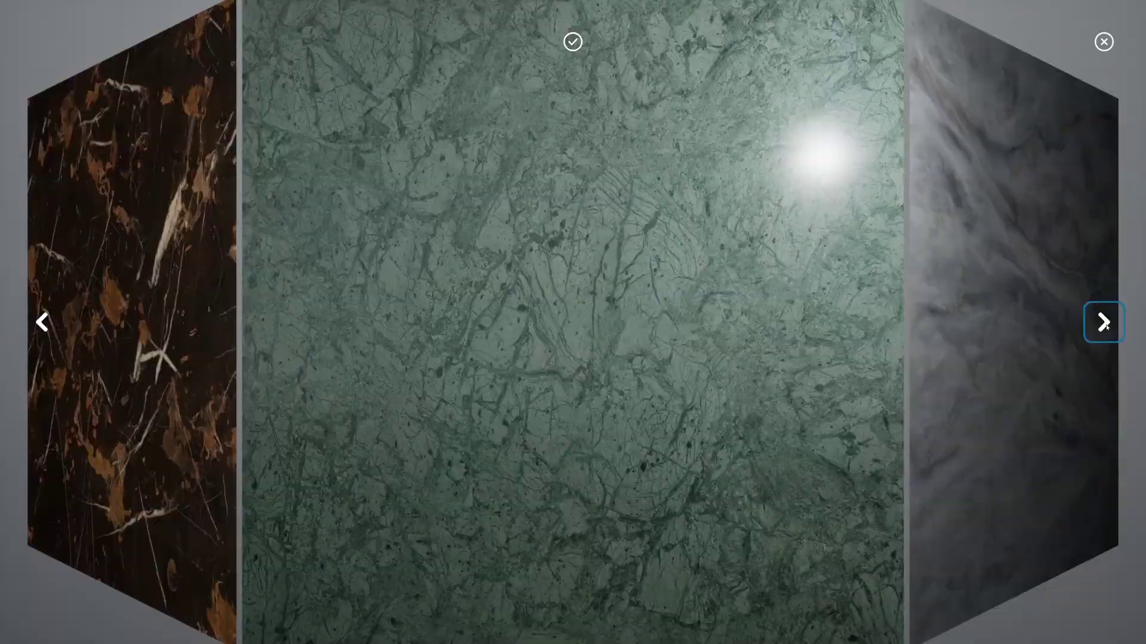
{"action": "left_click", "coordinate": [1103, 323]}
{"action": "left_click", "coordinate": [1104, 323]}
{"action": "left_click", "coordinate": [1103, 322]}
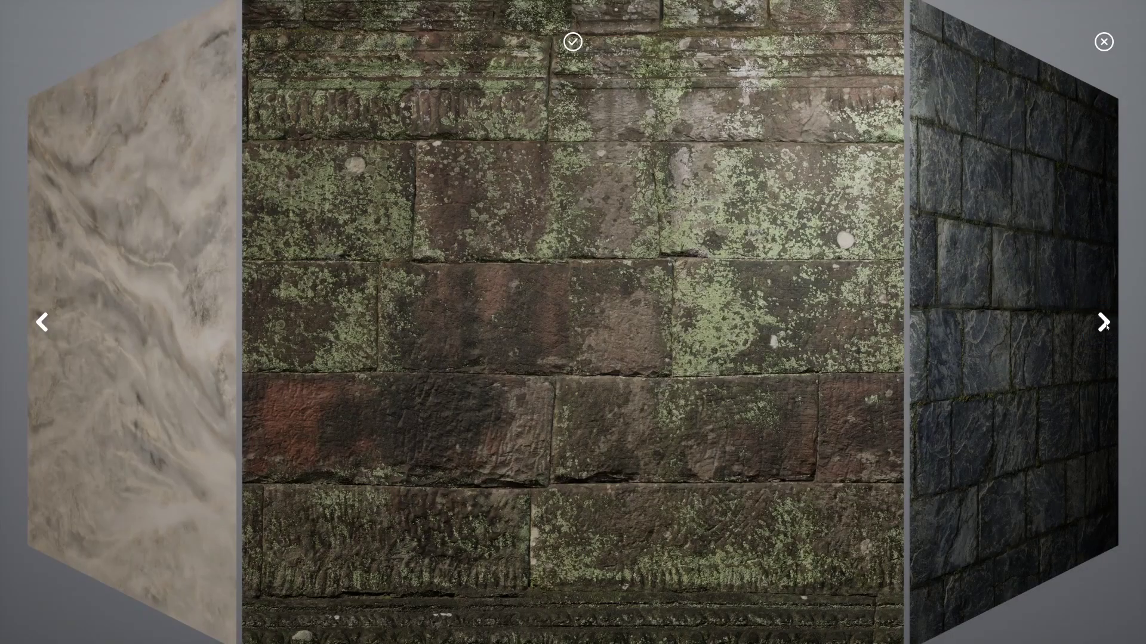
{"action": "left_click", "coordinate": [1103, 322]}
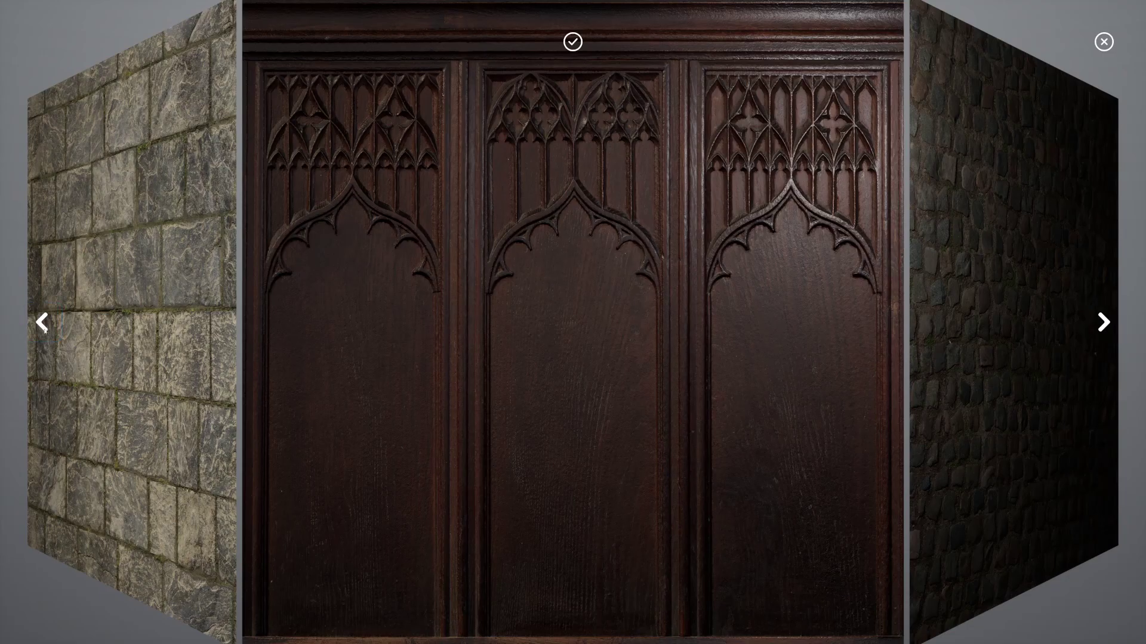
{"action": "left_click", "coordinate": [44, 329]}
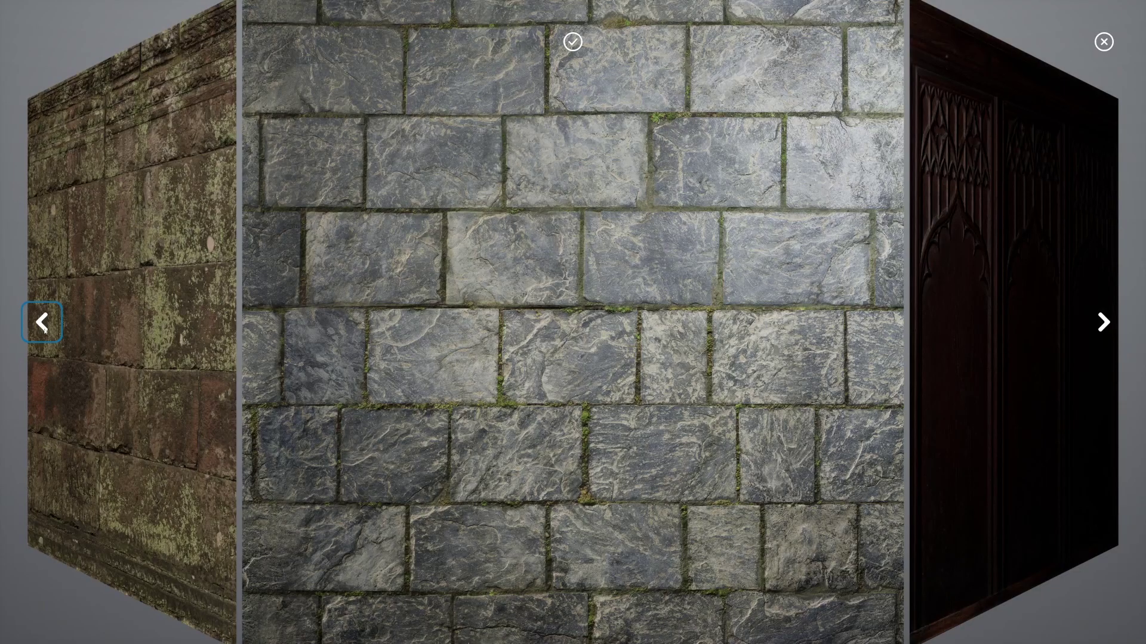
{"action": "left_click", "coordinate": [573, 41]}
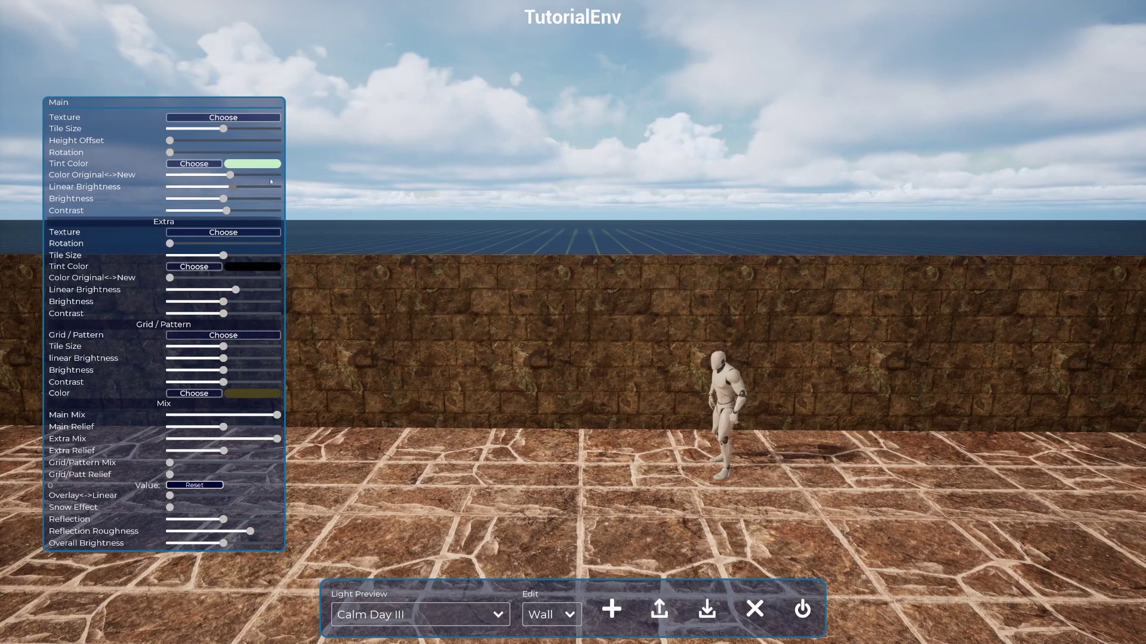
- Replace the wall's Extra texture with the glossy black marble that has orange-brown patches and white veins
{"action": "left_click", "coordinate": [223, 232]}
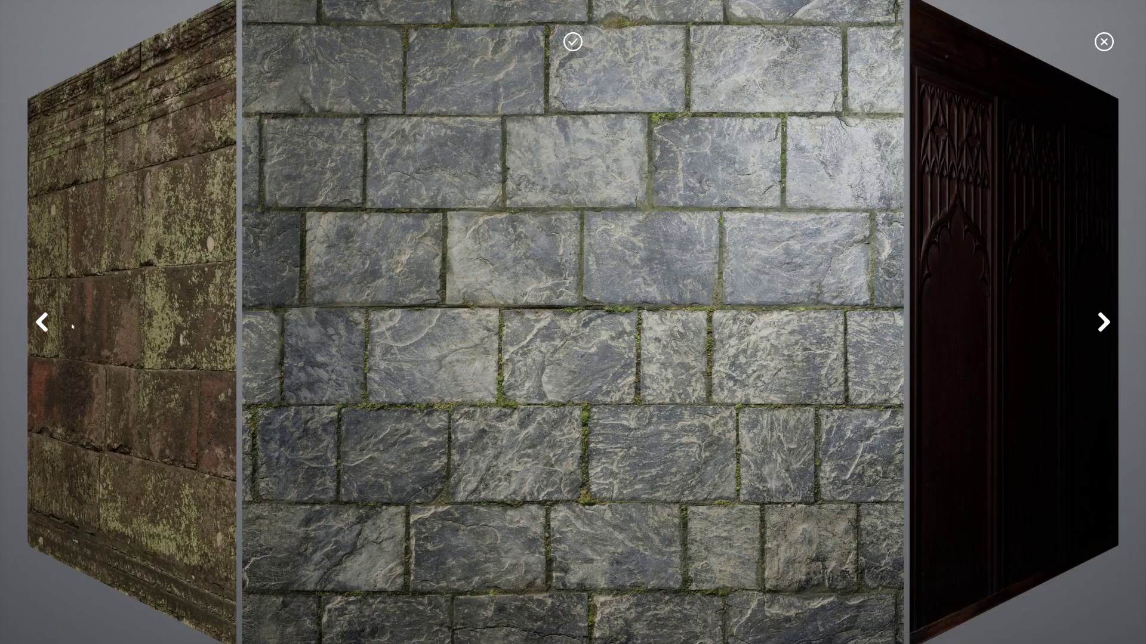
{"action": "left_click", "coordinate": [42, 322]}
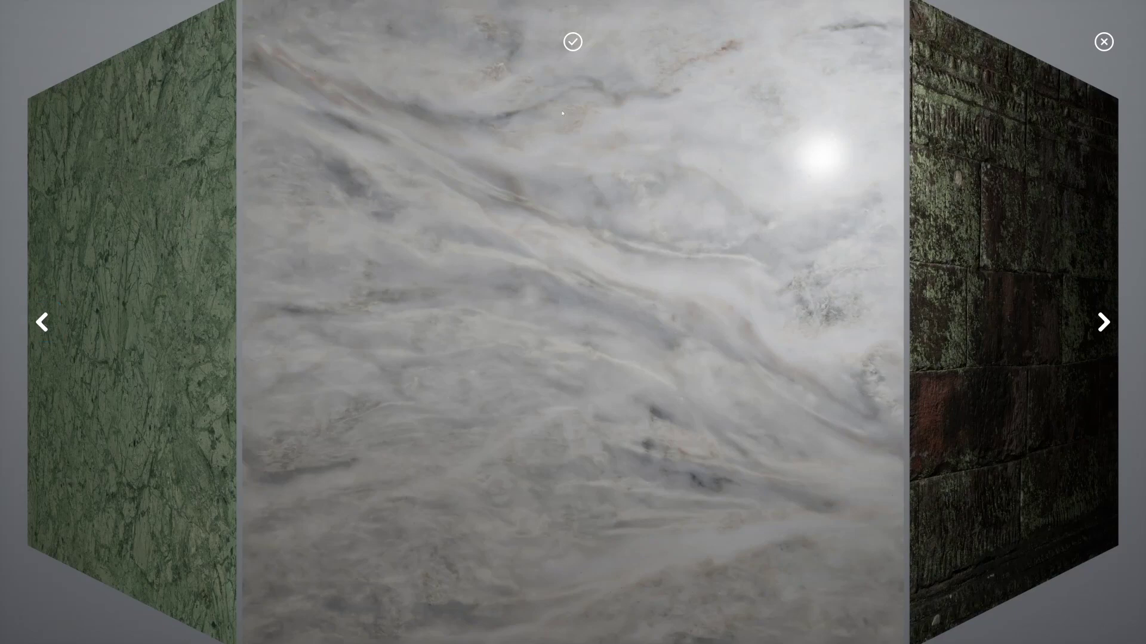
{"action": "left_click", "coordinate": [43, 321]}
{"action": "left_click", "coordinate": [43, 322]}
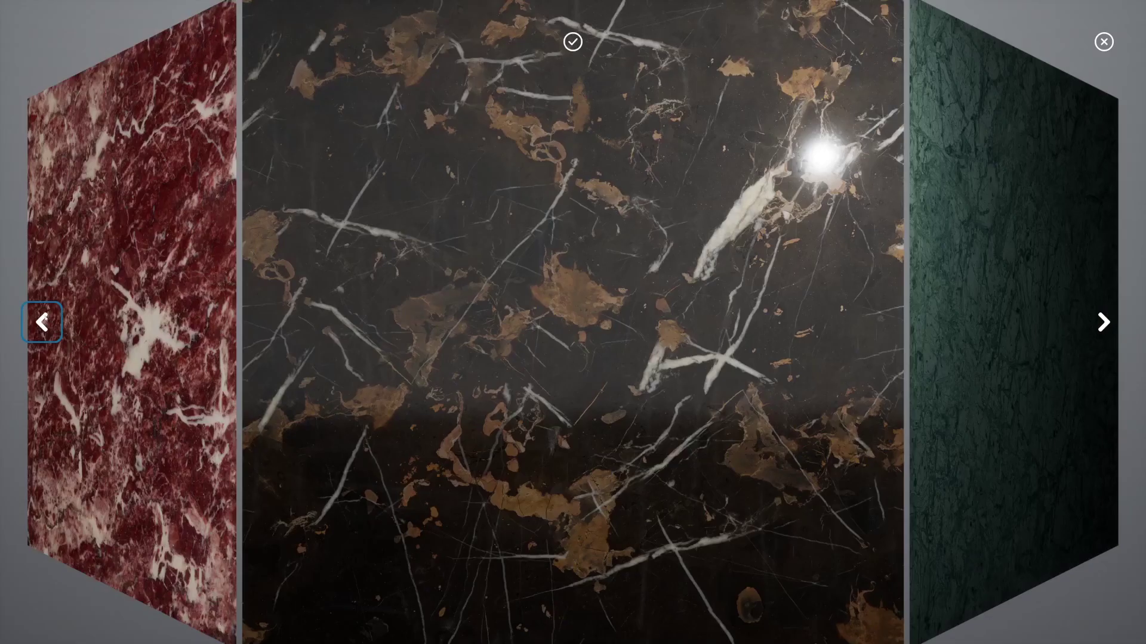
{"action": "left_click", "coordinate": [572, 41]}
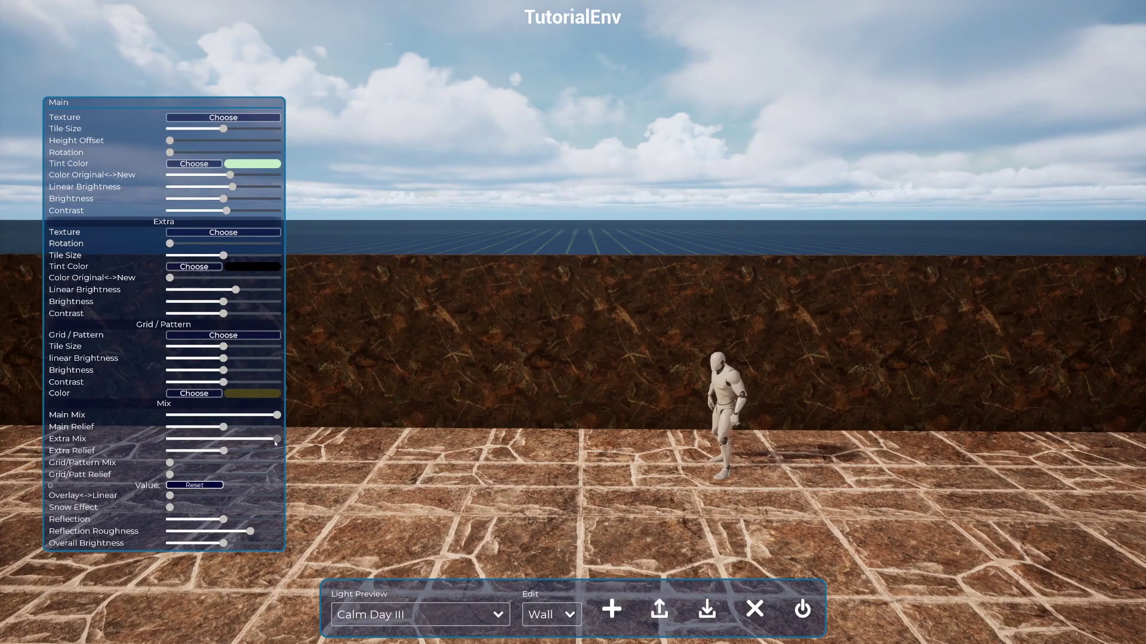
- Isolate the Extra marble: Main Mix and Main Relief at minimum, Extra Linear Brightness halfway, Extra Rotation slightly raised, Extra Tile Size slightly above halfway
{"action": "left_click_drag", "start_coordinate": [276, 439], "coordinate": [79, 437]}
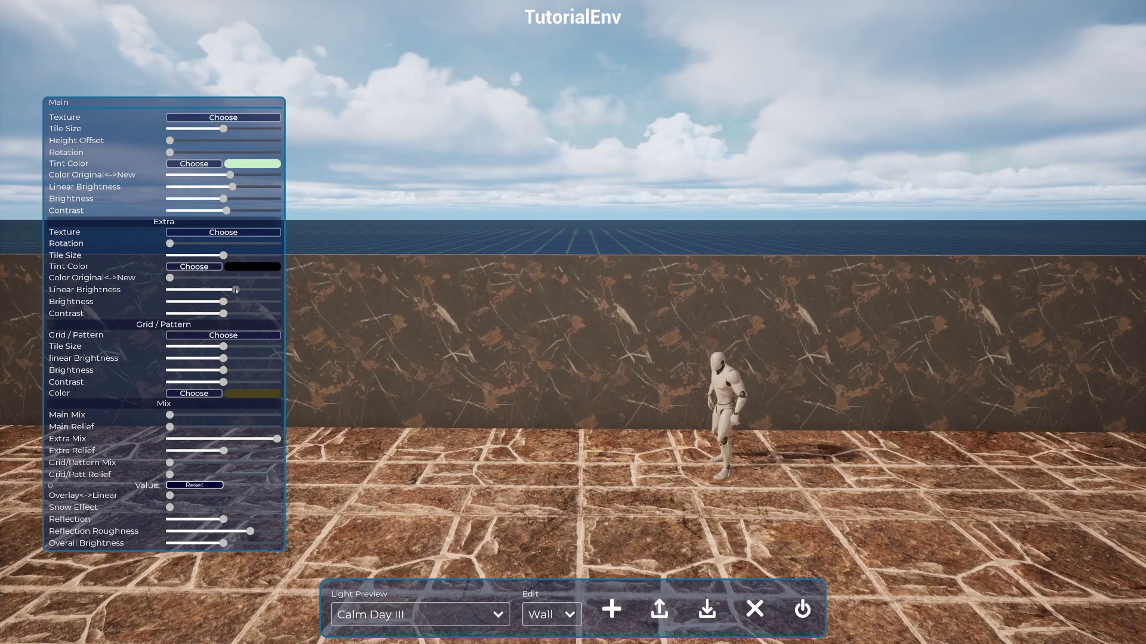
{"action": "left_click_drag", "start_coordinate": [236, 289], "coordinate": [223, 290]}
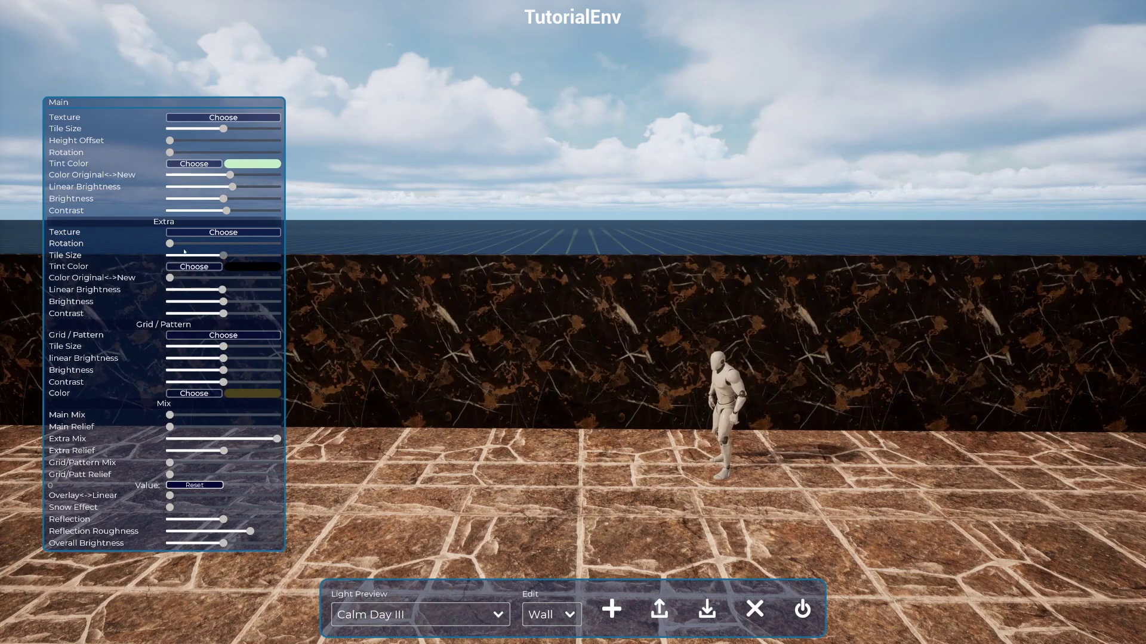
{"action": "left_click_drag", "start_coordinate": [170, 243], "coordinate": [236, 255]}
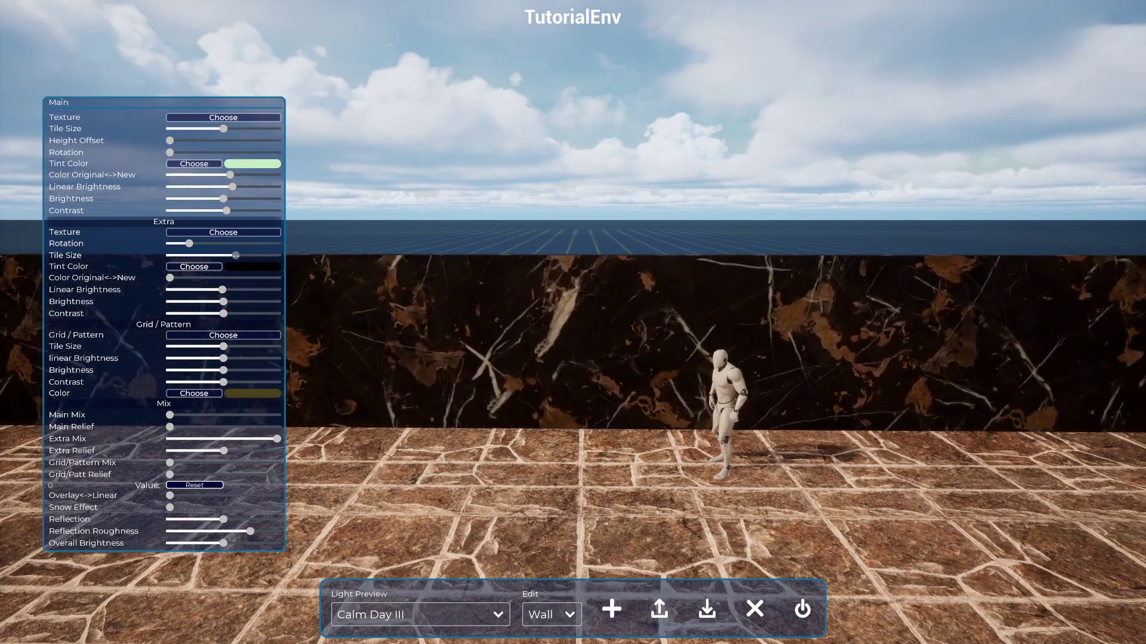
- Blend the main marble back in: Main Mix maximum, Main Relief halfway, Main Color Original<->New minimum, Main and Extra Linear Brightness slightly above halfway
{"action": "key", "text": "s"}
{"action": "mouse_move", "coordinate": [477, 314]}
{"action": "right_mouse_down"}
{"action": "mouse_move", "coordinate": [430, 346]}
{"action": "mouse_move", "coordinate": [406, 322]}
{"action": "mouse_move", "coordinate": [412, 304]}
{"action": "mouse_move", "coordinate": [310, 307]}
{"action": "mouse_move", "coordinate": [513, 301]}
{"action": "mouse_move", "coordinate": [478, 298]}
{"action": "mouse_move", "coordinate": [466, 311]}
{"action": "right_mouse_up"}
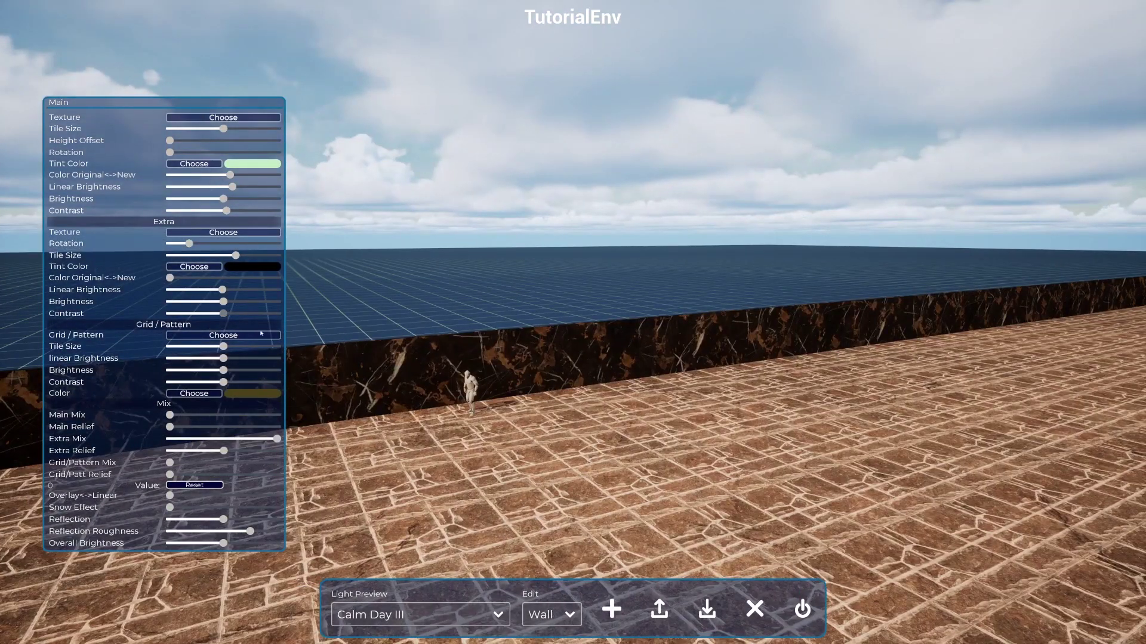
{"action": "left_click_drag", "start_coordinate": [173, 419], "coordinate": [278, 427]}
{"action": "left_click_drag", "start_coordinate": [170, 427], "coordinate": [226, 430]}
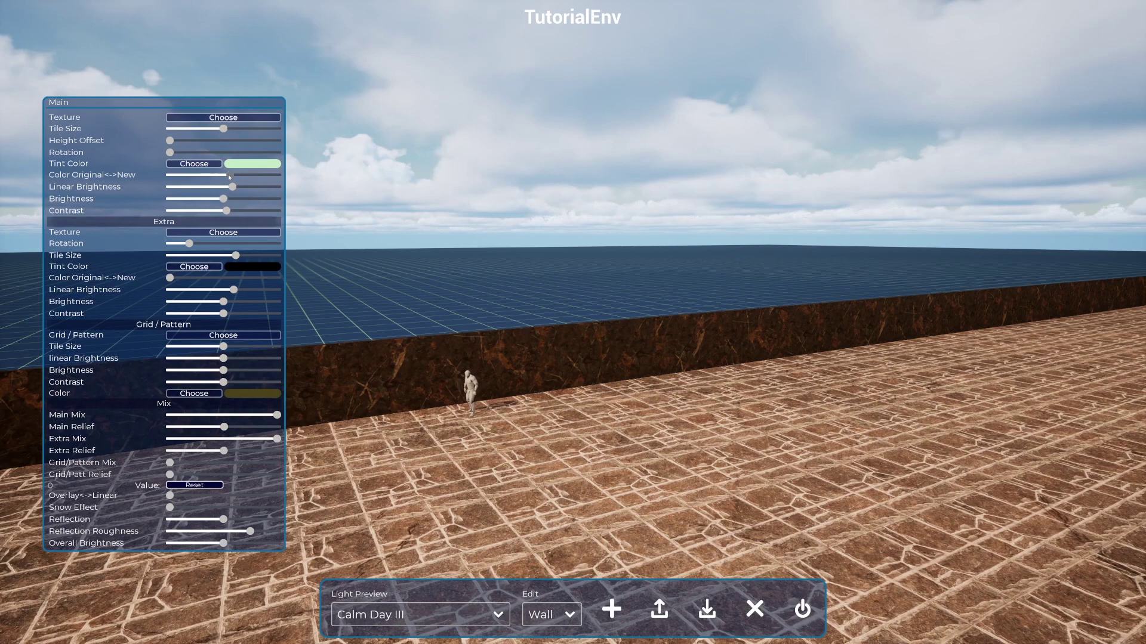
{"action": "left_click_drag", "start_coordinate": [229, 174], "coordinate": [158, 175]}
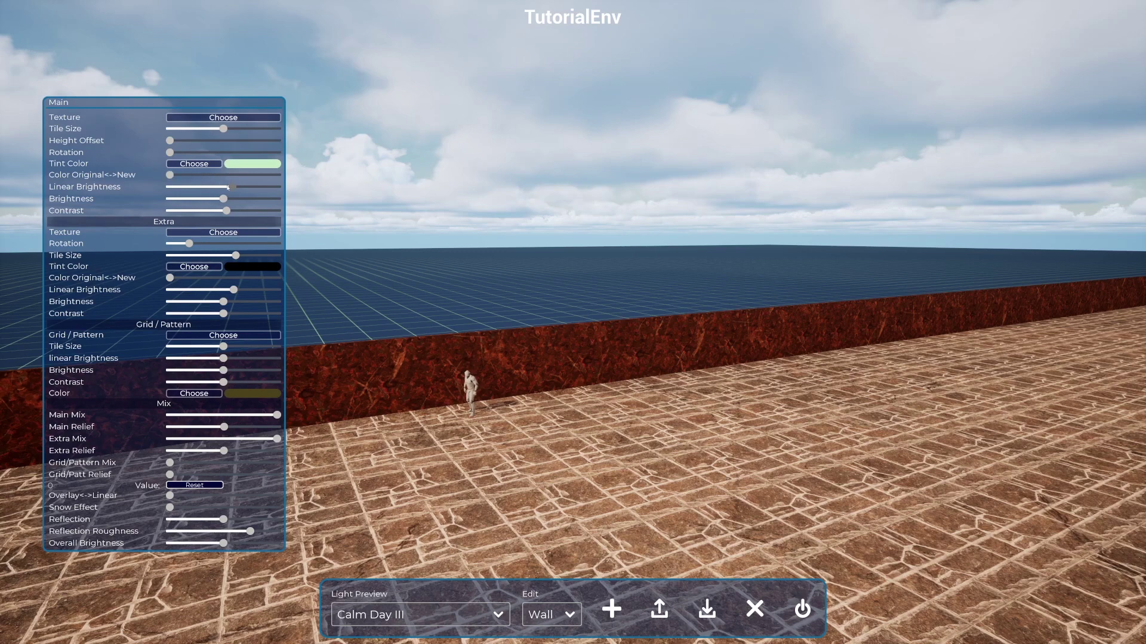
{"action": "left_click_drag", "start_coordinate": [236, 187], "coordinate": [237, 189]}
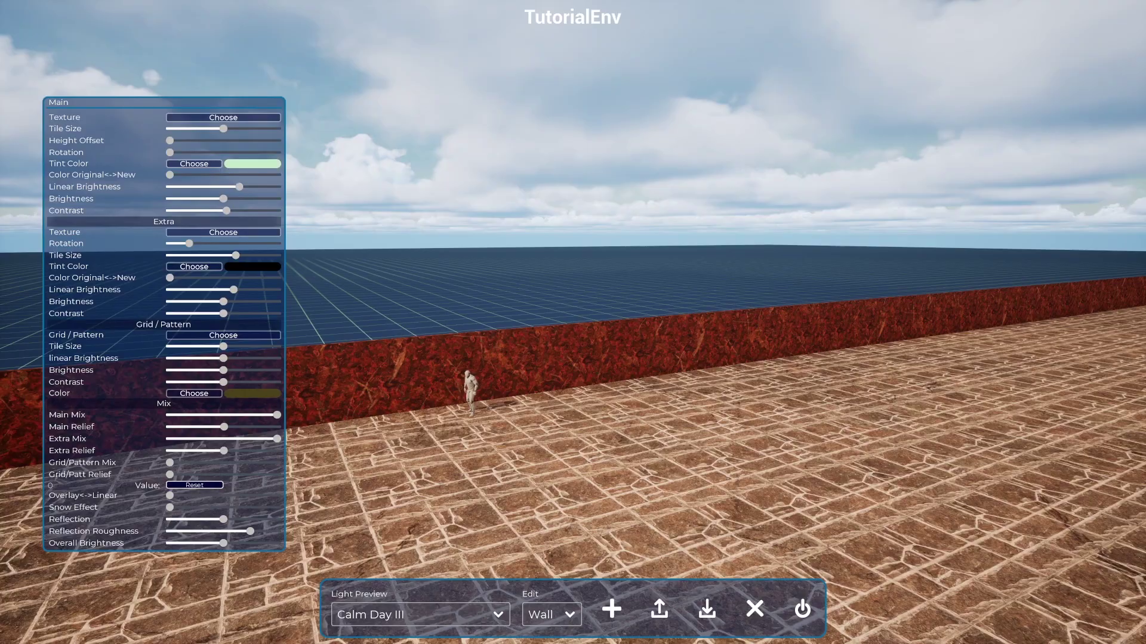
- Bring back the wall's grid pattern with Grid/Pattern Mix at maximum and Grid/Patt Relief about halfway, at 1.015
{"action": "key", "text": "w"}
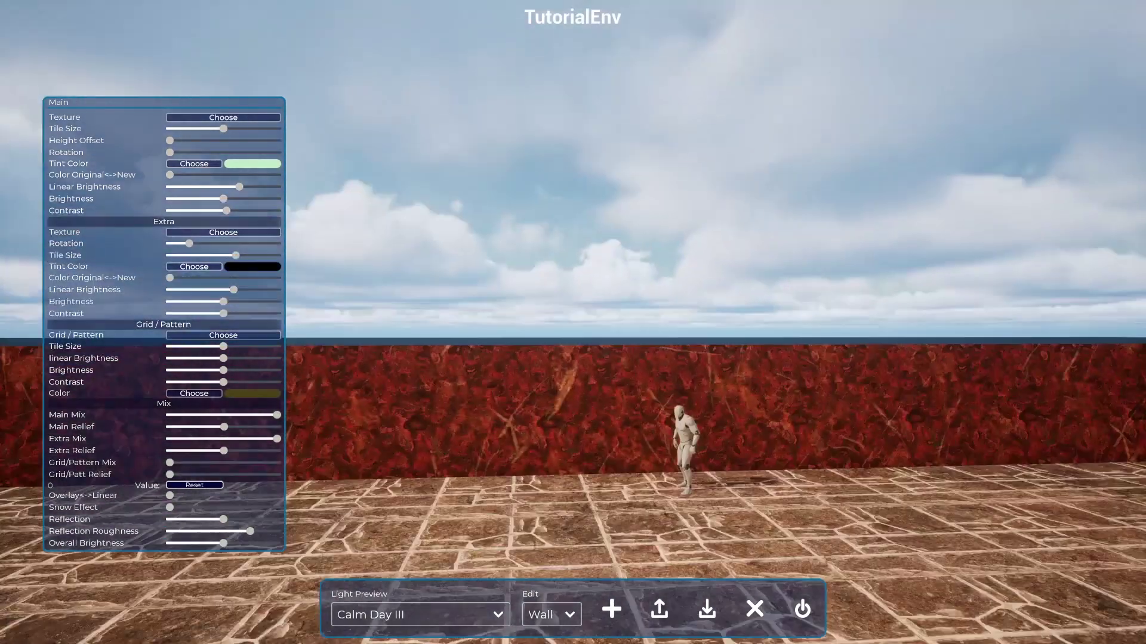
{"action": "key", "text": "w"}
{"action": "key", "text": "d"}
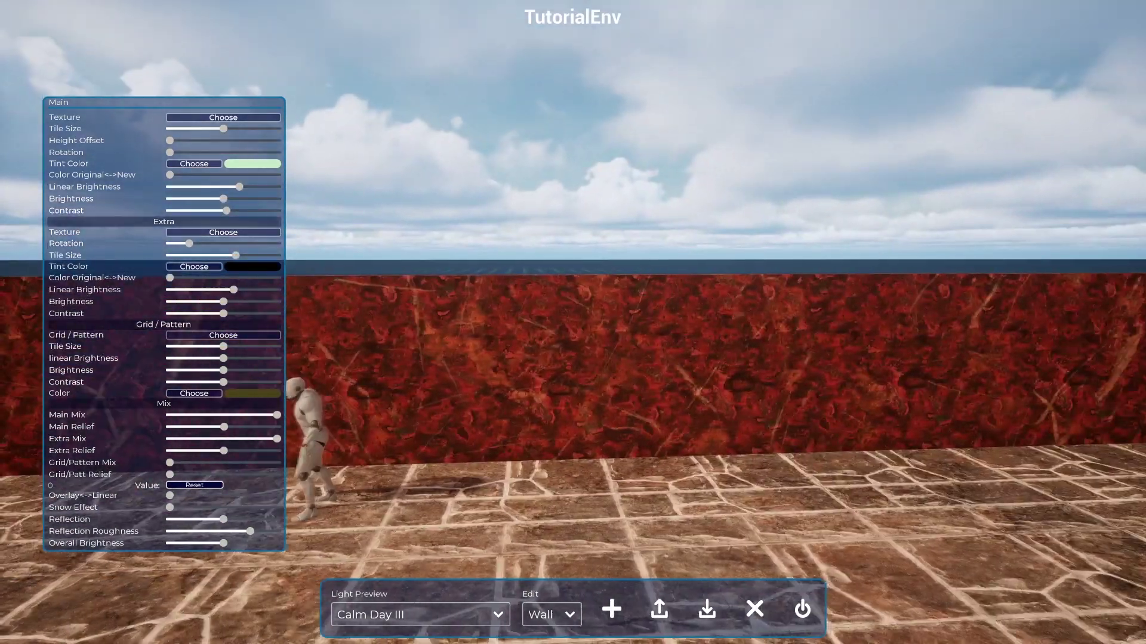
{"action": "key", "text": "s"}
{"action": "key", "text": "d"}
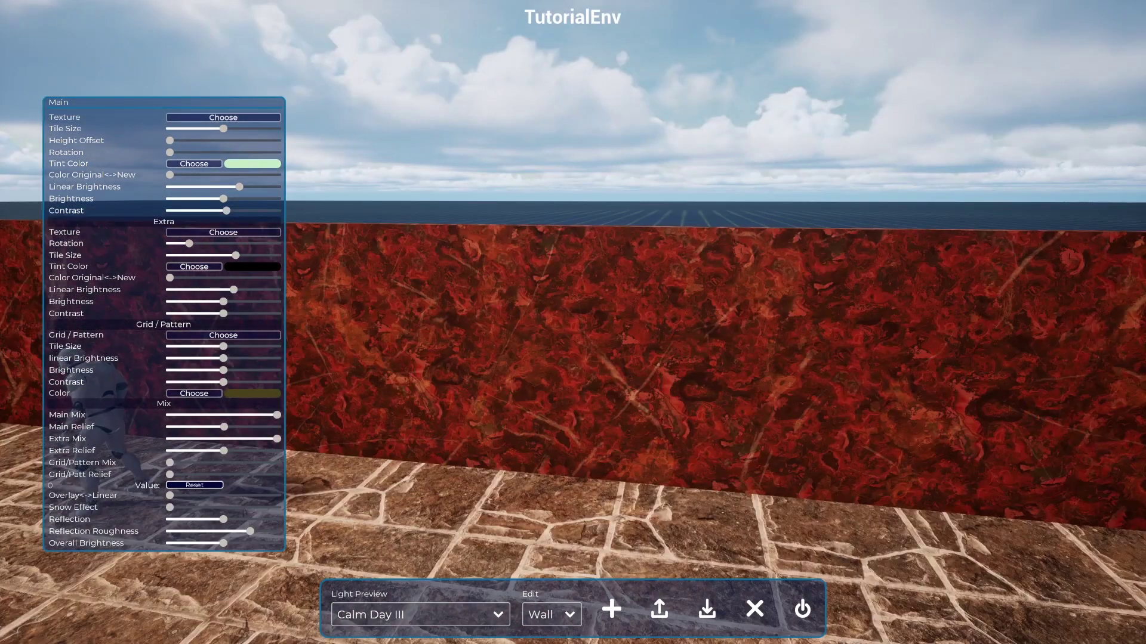
{"action": "key", "text": "a"}
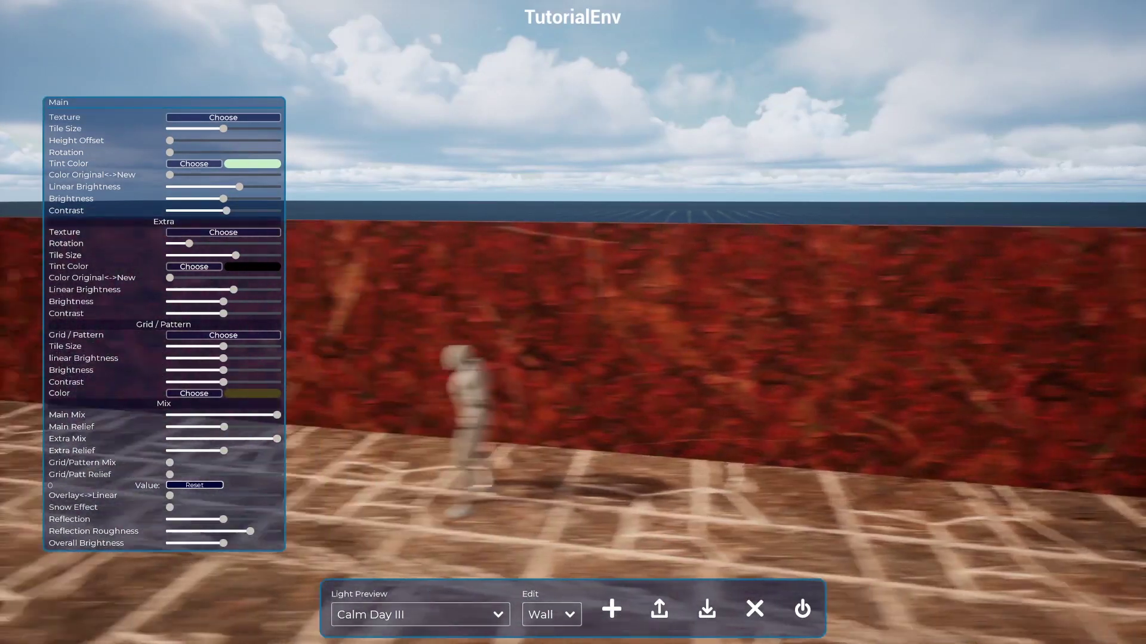
{"action": "key", "text": "a"}
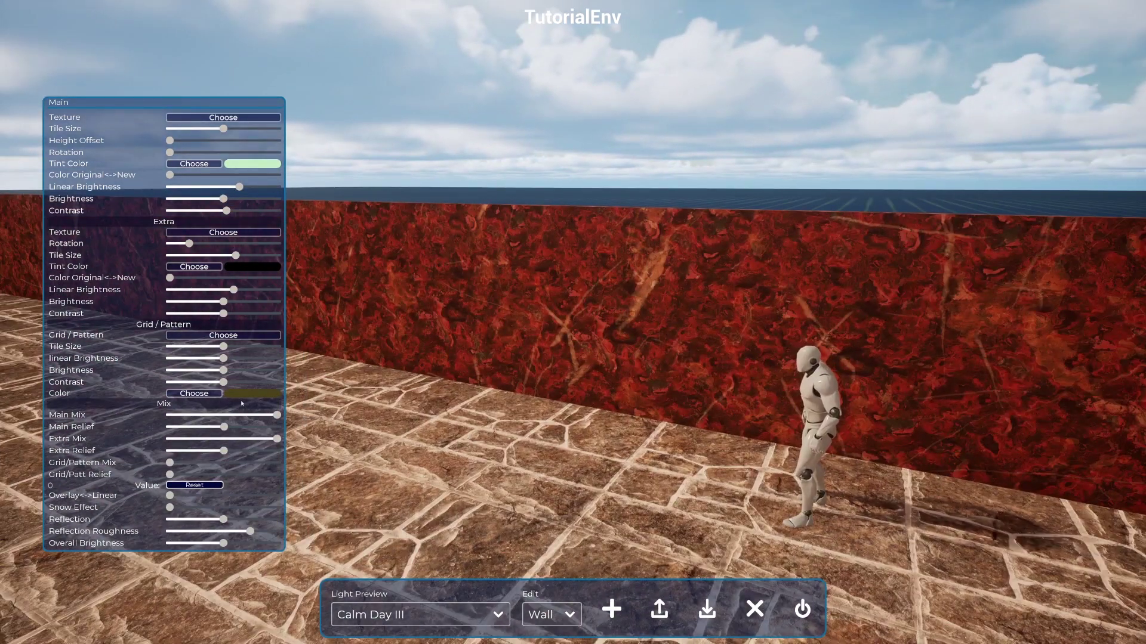
{"action": "left_click_drag", "start_coordinate": [170, 463], "coordinate": [278, 462]}
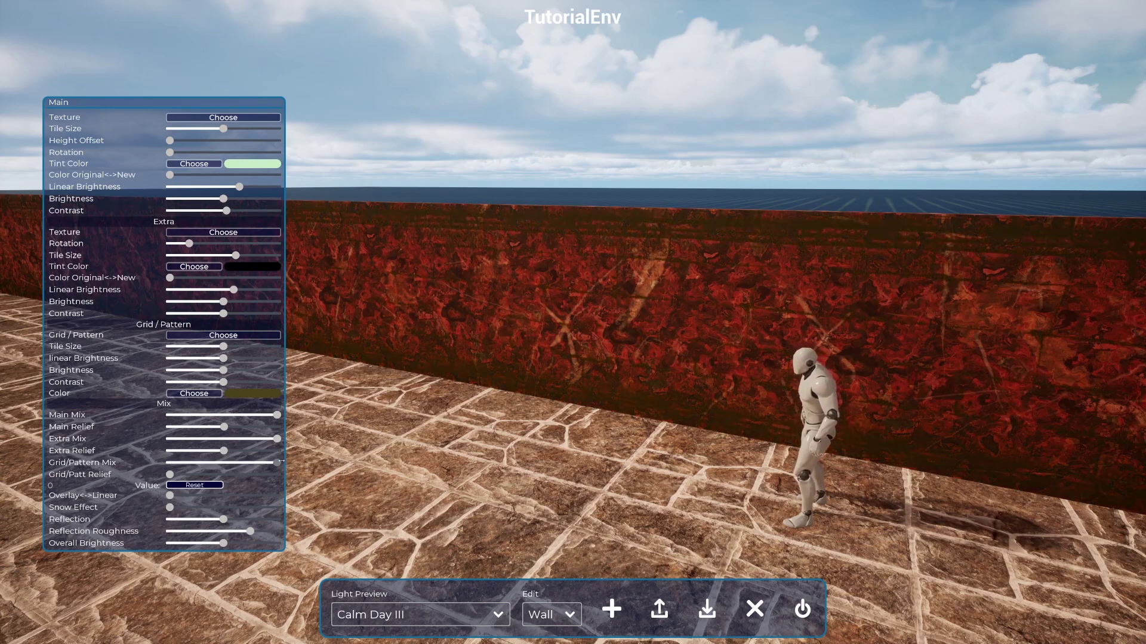
{"action": "left_click_drag", "start_coordinate": [171, 475], "coordinate": [226, 474]}
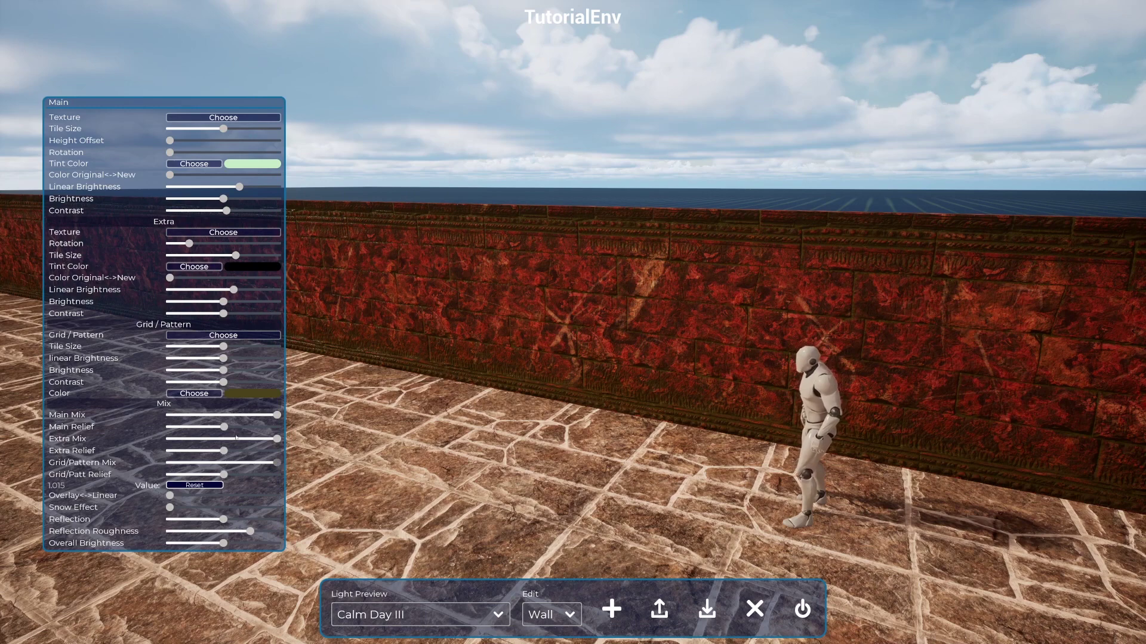
- Change the wall's Grid / Pattern to the irregular rubble stone masonry with large and small stones
{"action": "left_click", "coordinate": [221, 336]}
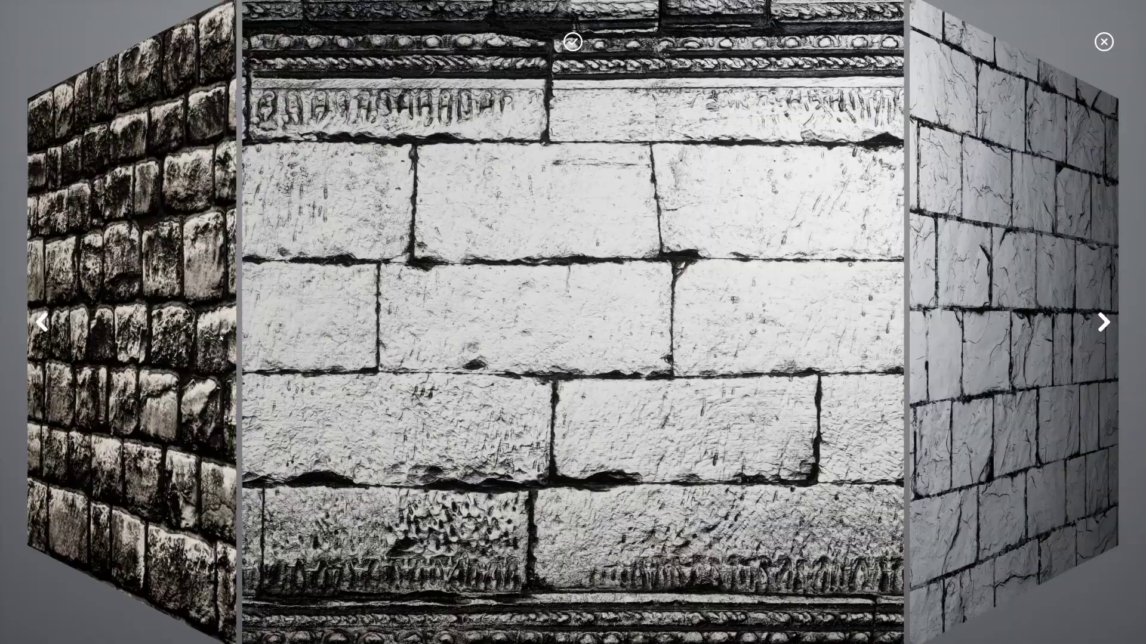
{"action": "left_click", "coordinate": [1104, 325]}
{"action": "left_click", "coordinate": [1103, 328]}
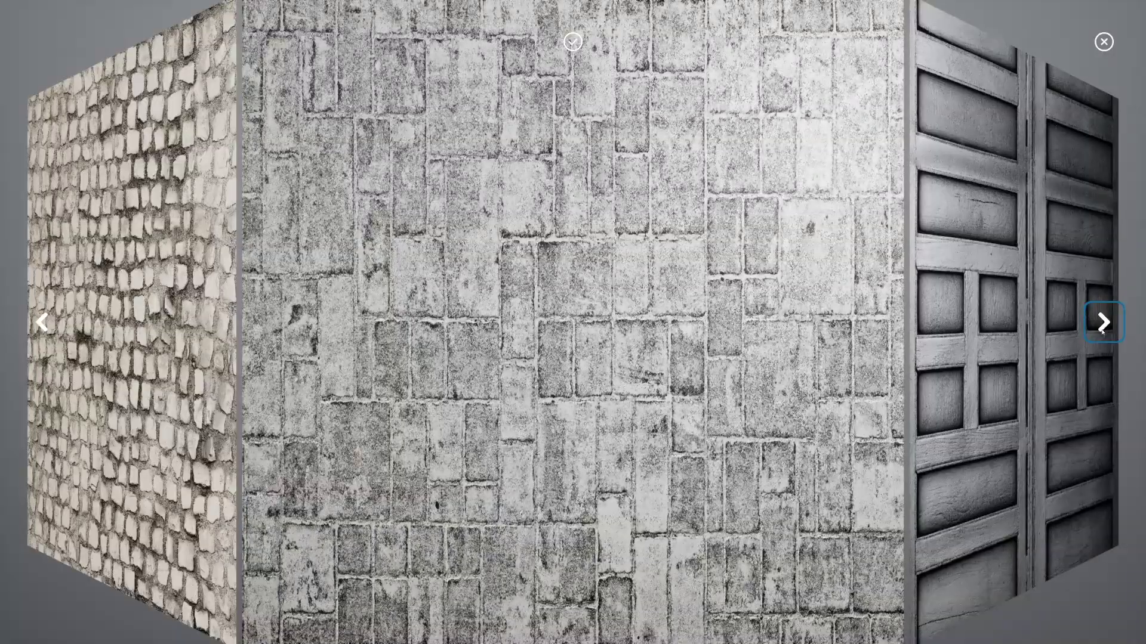
{"action": "left_click", "coordinate": [1103, 325]}
{"action": "left_click", "coordinate": [1103, 326]}
{"action": "left_click", "coordinate": [1103, 325]}
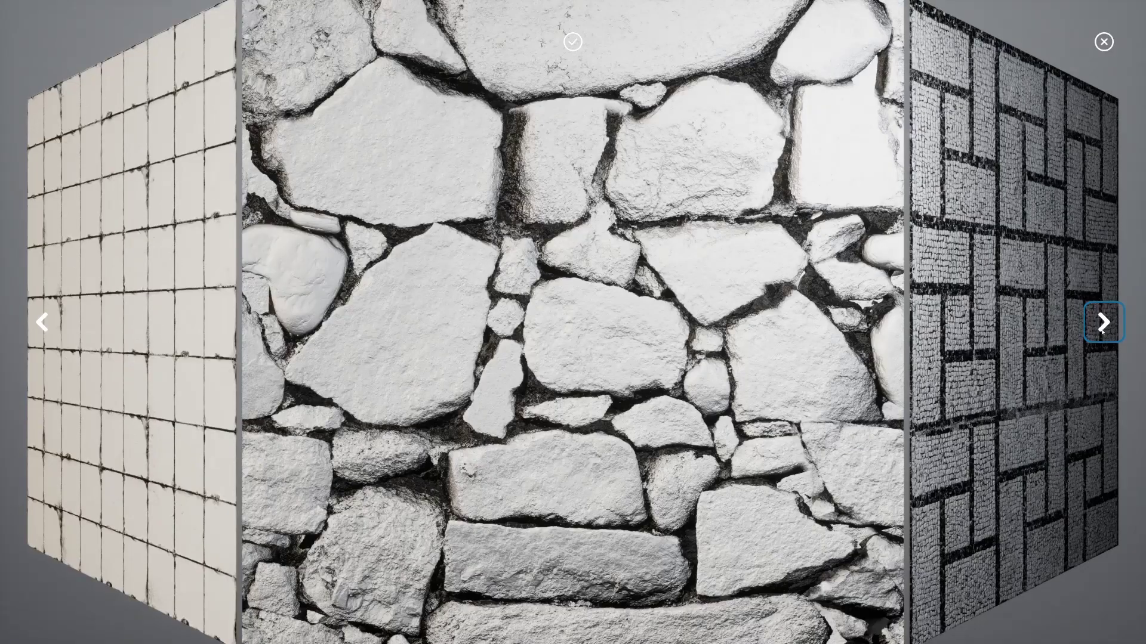
{"action": "left_click", "coordinate": [573, 43]}
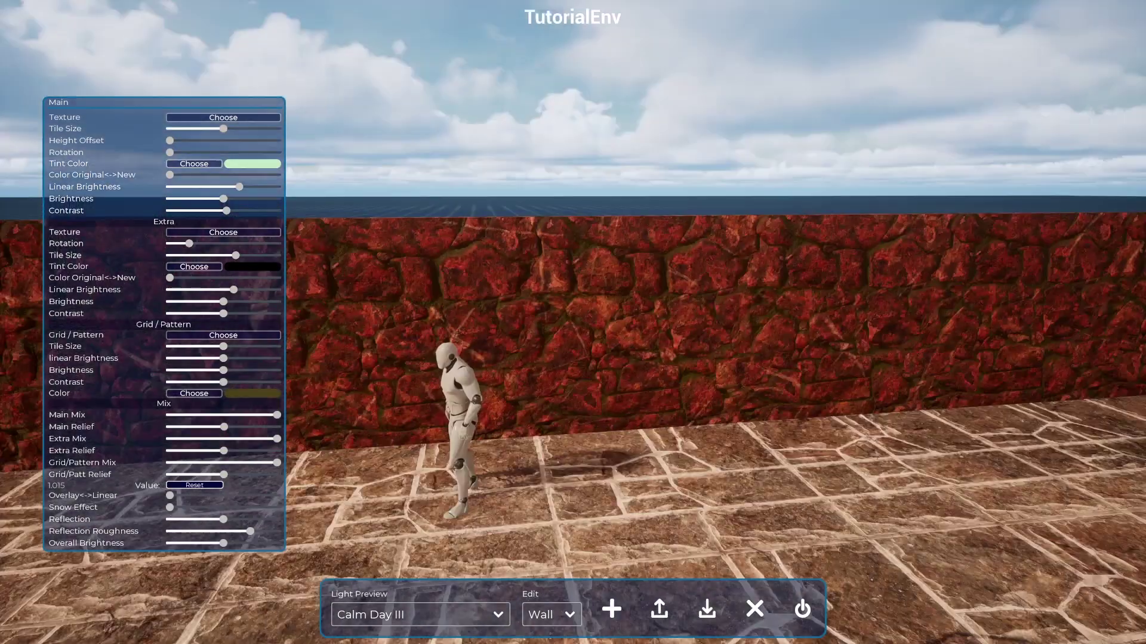
- Examine the relief and colouring of the red rubble stone wall from a distance, close up and along its length
{"action": "key", "text": "s"}
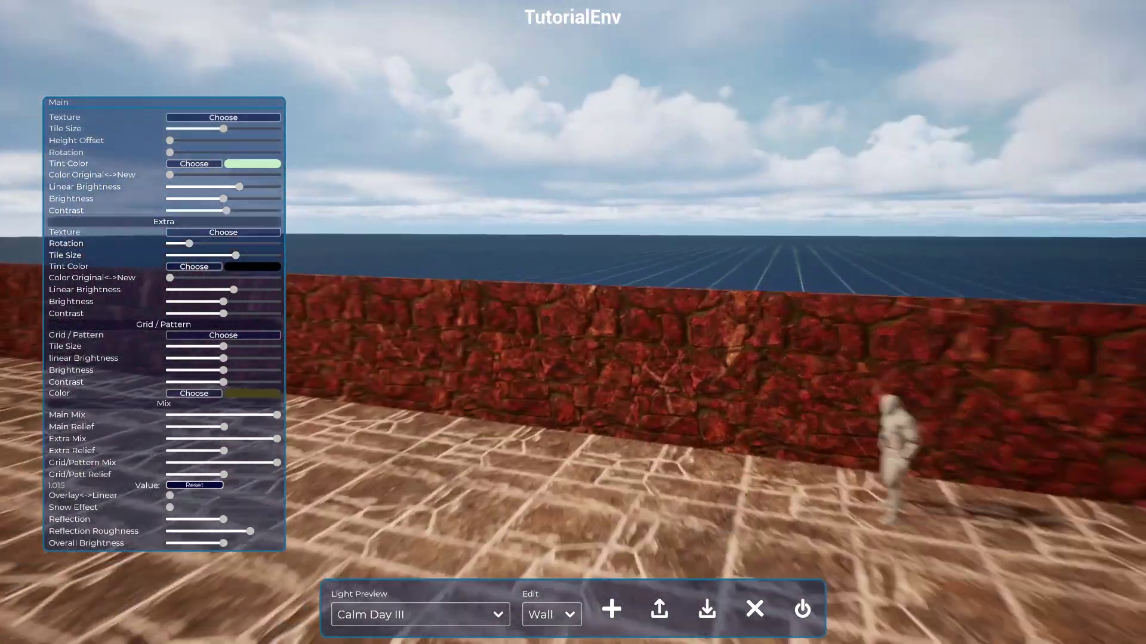
{"action": "key", "text": "w"}
{"action": "key", "text": "w"}
{"action": "key", "text": "d"}
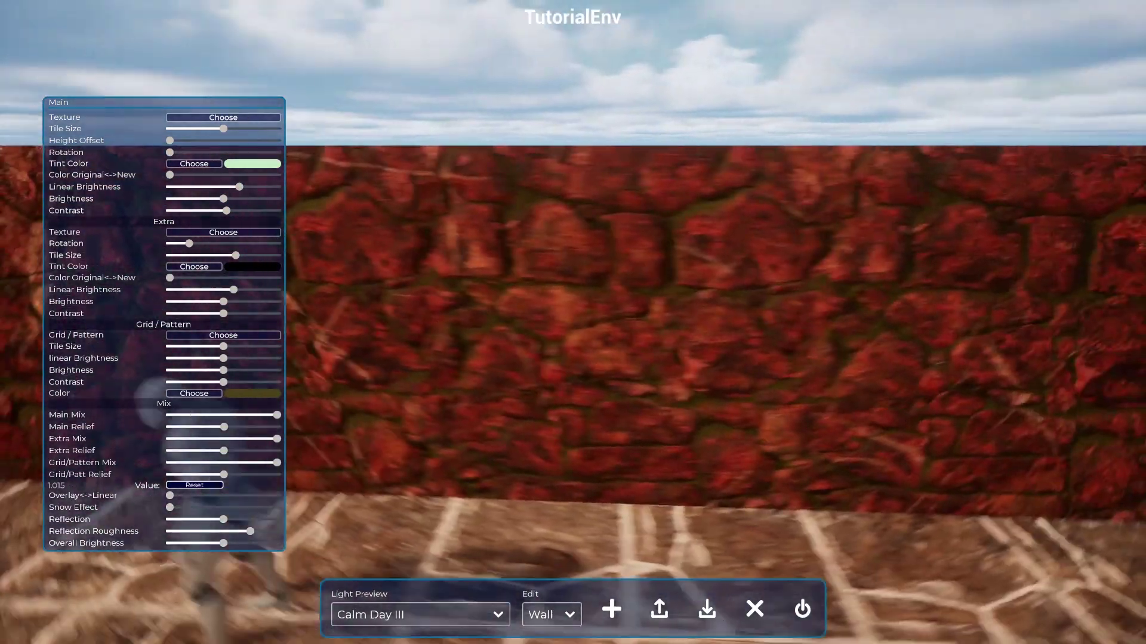
{"action": "key", "text": "s"}
{"action": "key", "text": "d"}
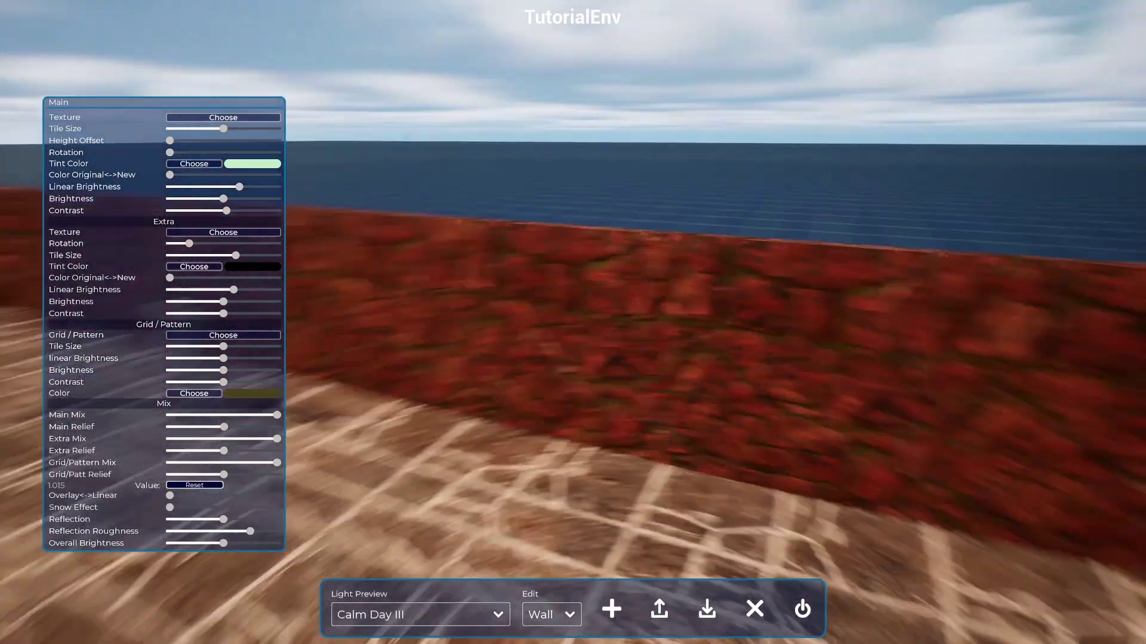
{"action": "key", "text": "w"}
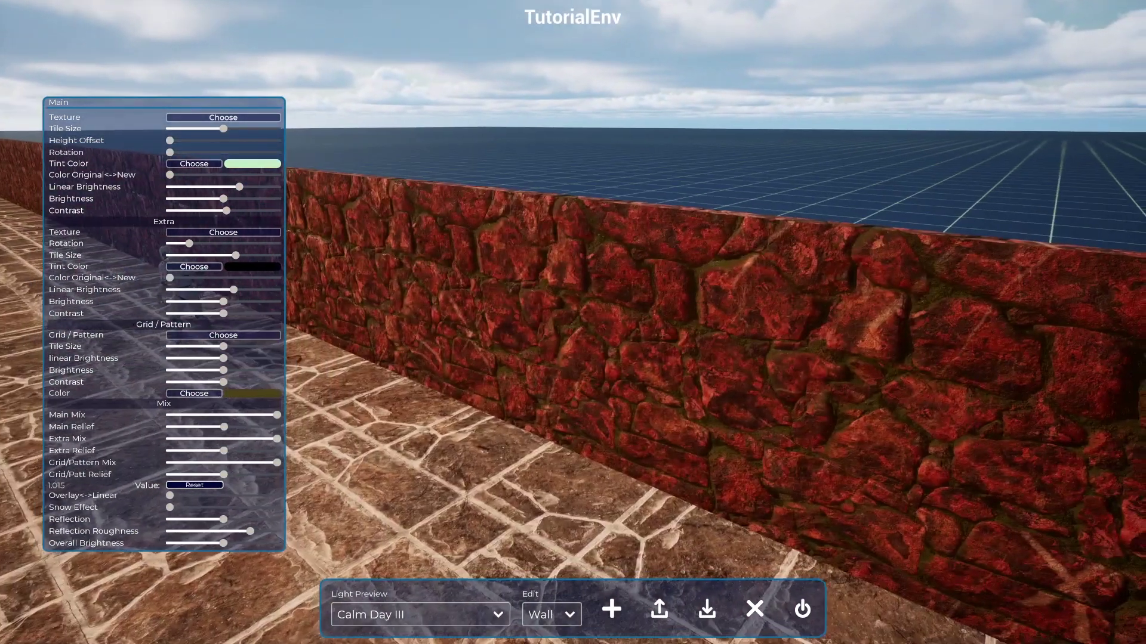
{"action": "right_click_drag", "start_coordinate": [656, 457], "coordinate": [648, 411]}
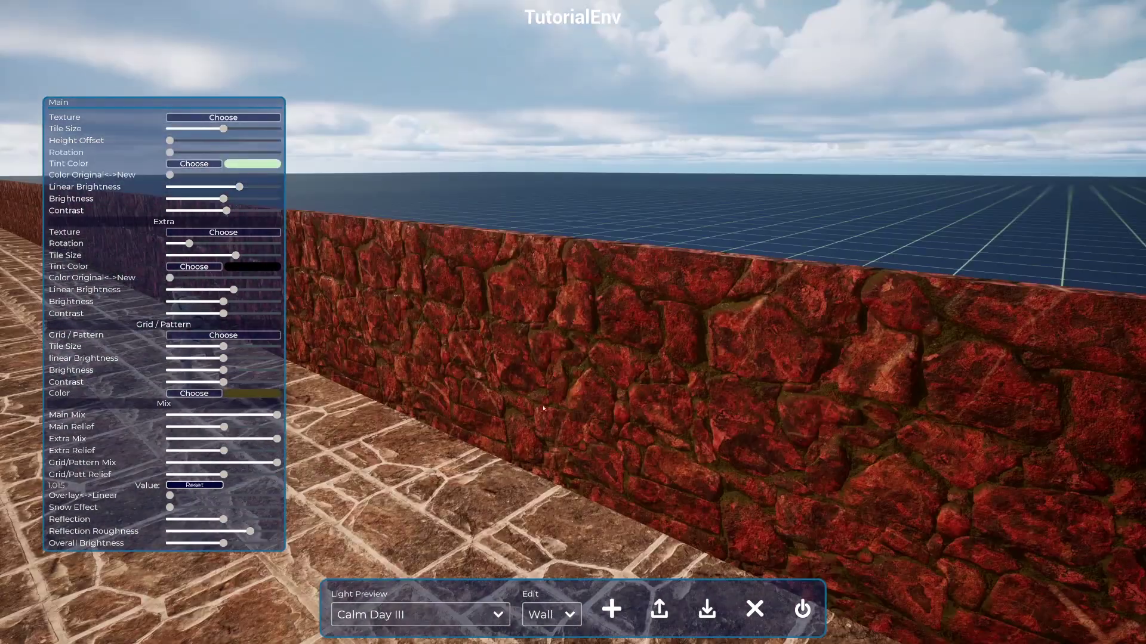
{"action": "key", "text": "s"}
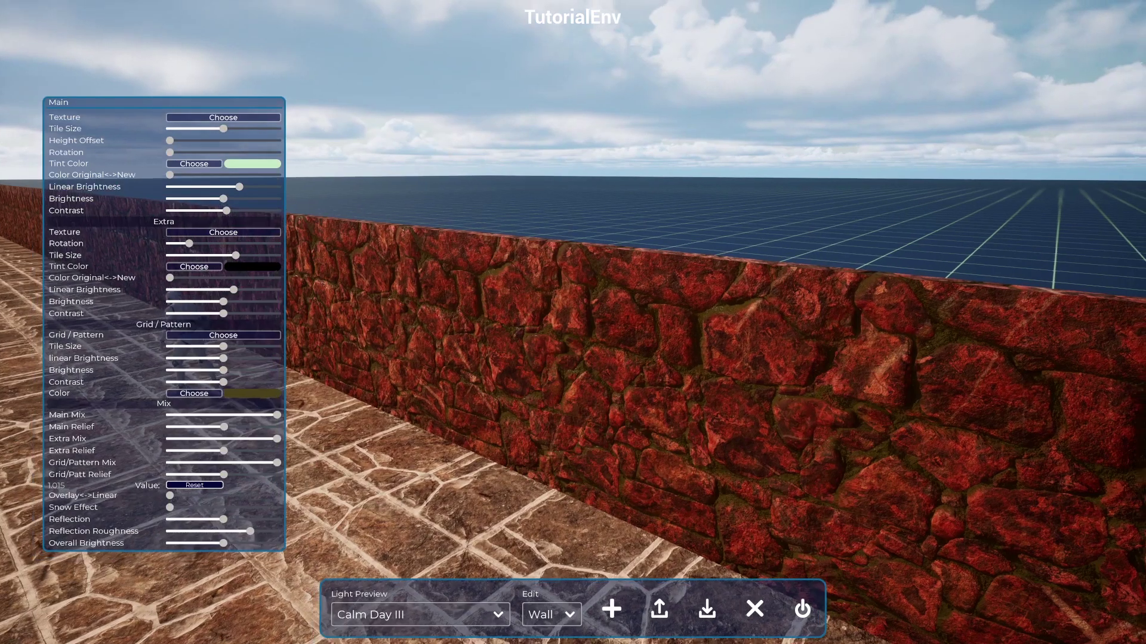
- Save the environment under the new file name TutorialEnv1 and exit the environment editor
{"action": "key", "text": "a"}
{"action": "mouse_move", "coordinate": [596, 428]}
{"action": "right_mouse_down"}
{"action": "mouse_move", "coordinate": [907, 421]}
{"action": "mouse_move", "coordinate": [916, 397]}
{"action": "mouse_move", "coordinate": [576, 415]}
{"action": "mouse_move", "coordinate": [546, 403]}
{"action": "mouse_move", "coordinate": [605, 411]}
{"action": "right_mouse_up"}
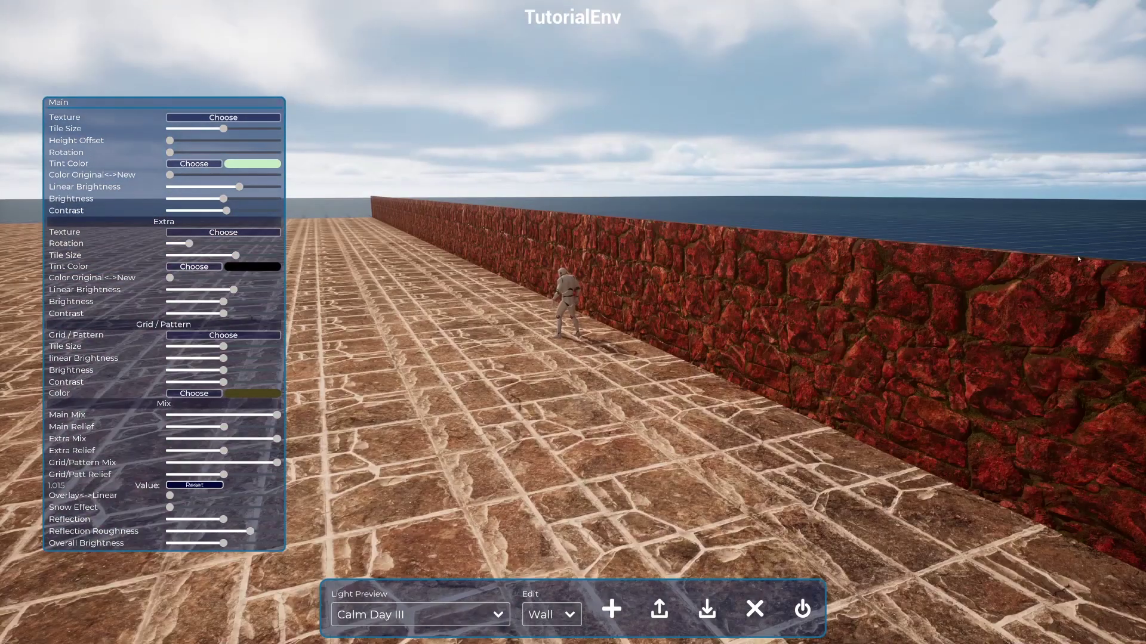
{"action": "left_click", "coordinate": [707, 608]}
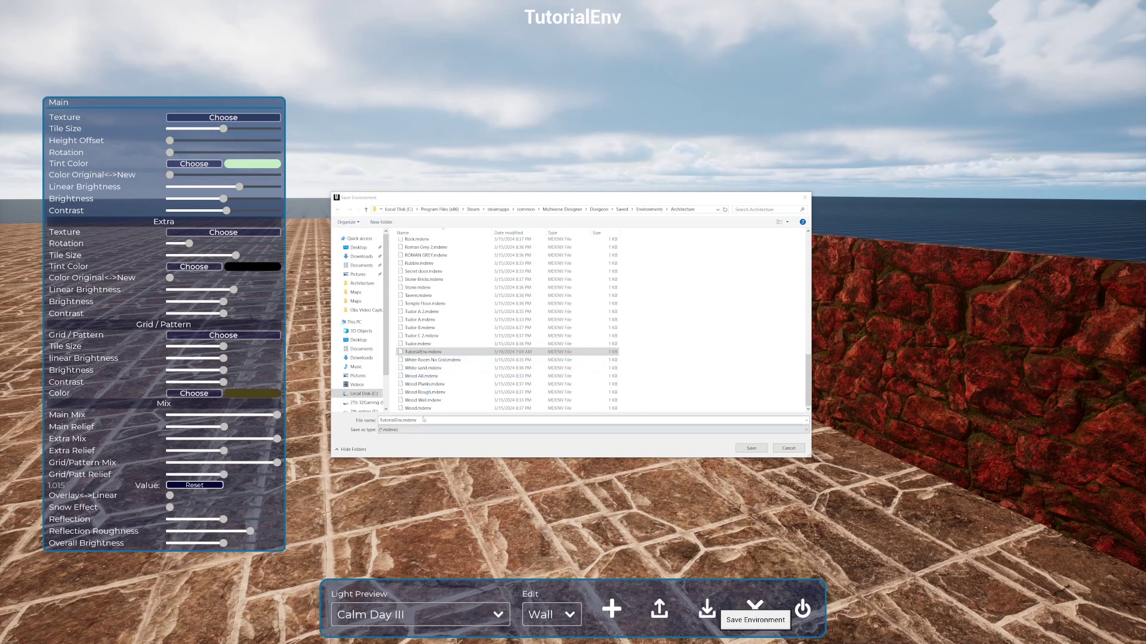
{"action": "left_click", "coordinate": [403, 421]}
{"action": "left_click", "coordinate": [403, 421]}
{"action": "type", "text": "1"}
{"action": "left_click", "coordinate": [755, 449]}
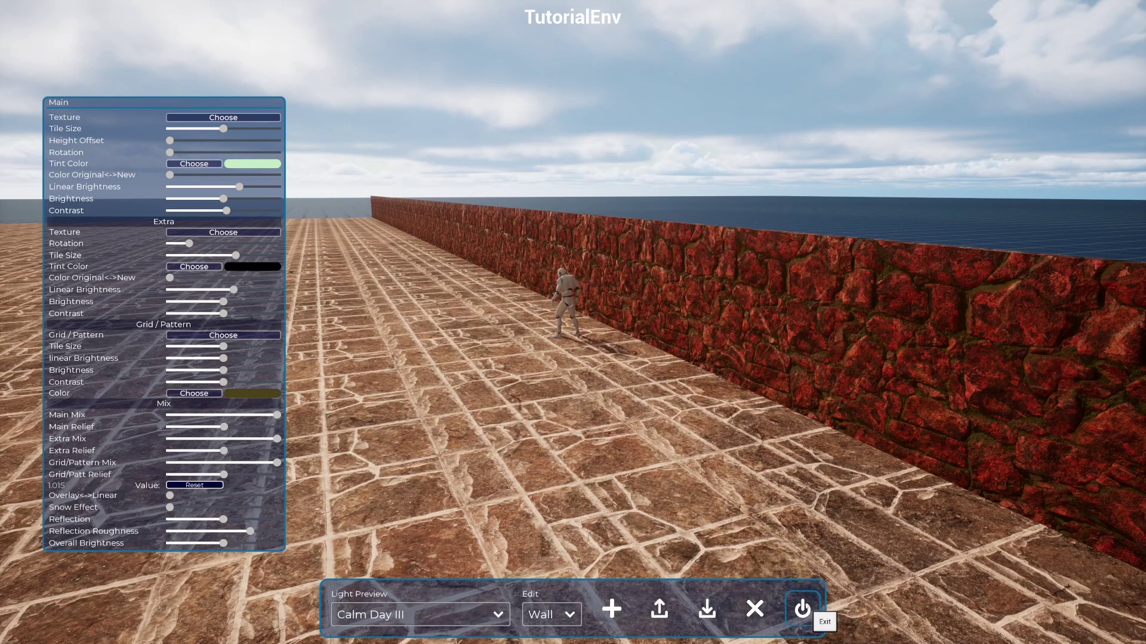
{"action": "left_click", "coordinate": [802, 608]}
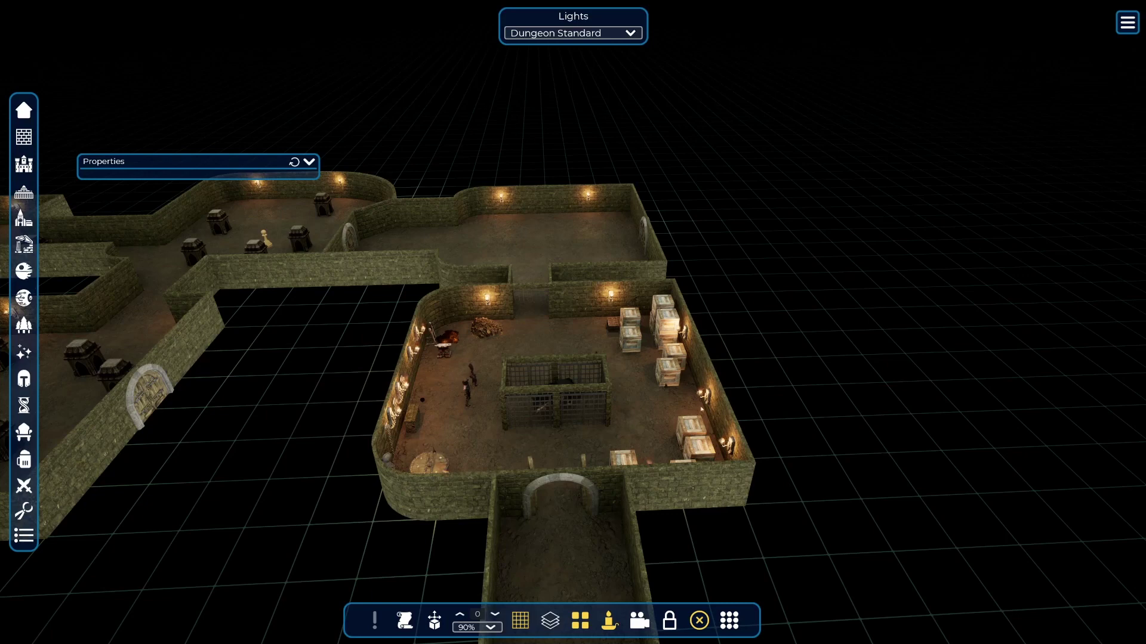
{"action": "right_click_drag", "start_coordinate": [774, 407], "coordinate": [749, 467]}
{"action": "key", "text": "s"}
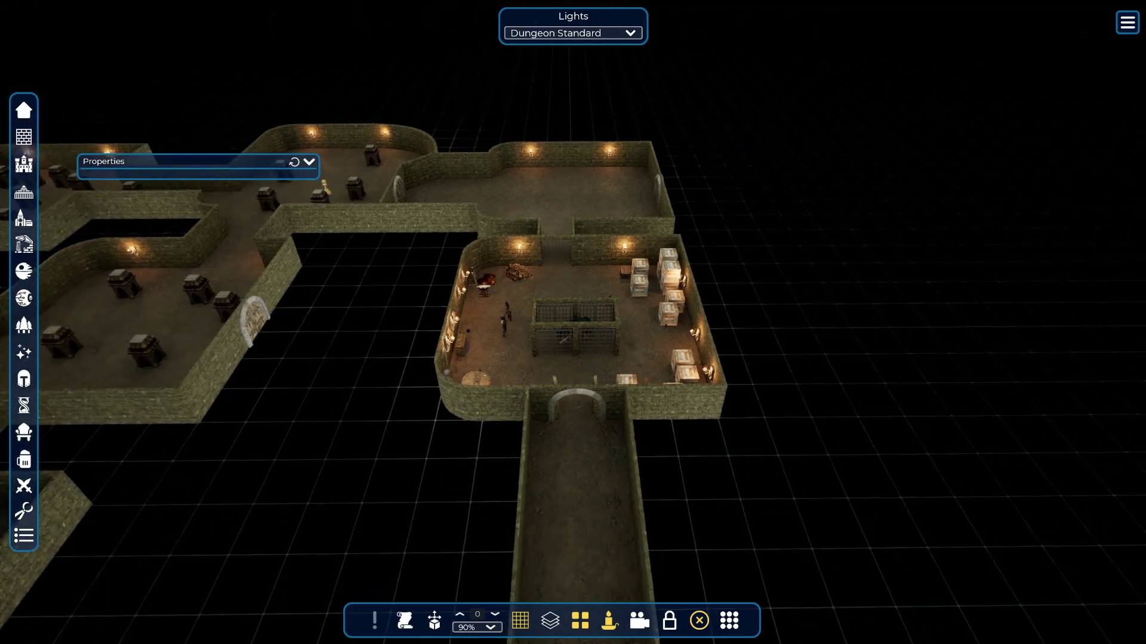
{"action": "key", "text": "s"}
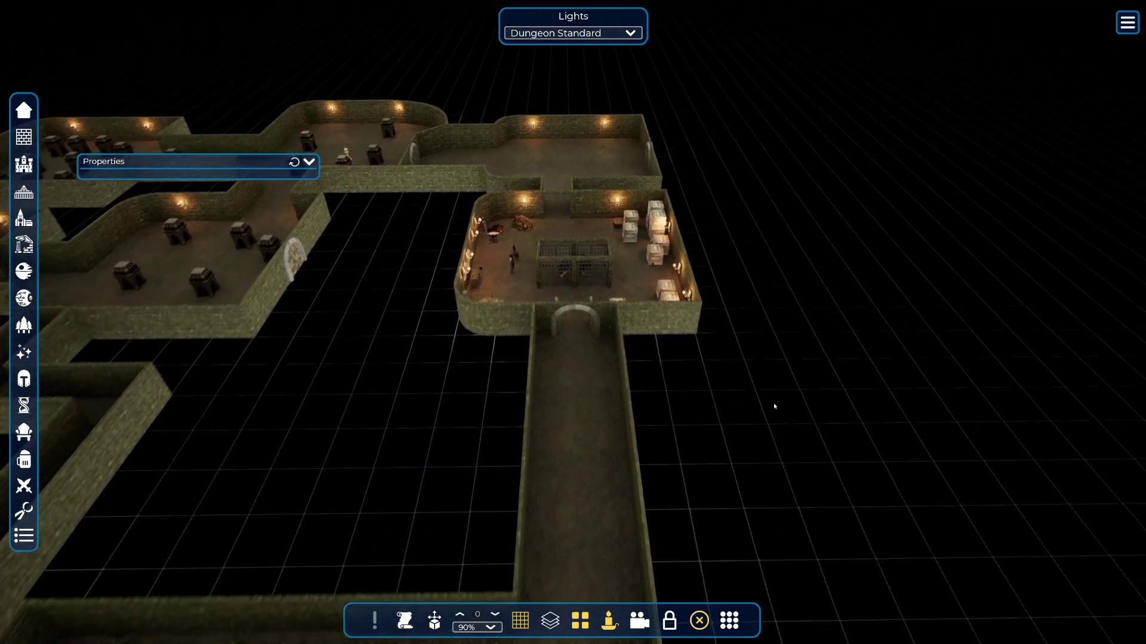
{"action": "key", "text": "w"}
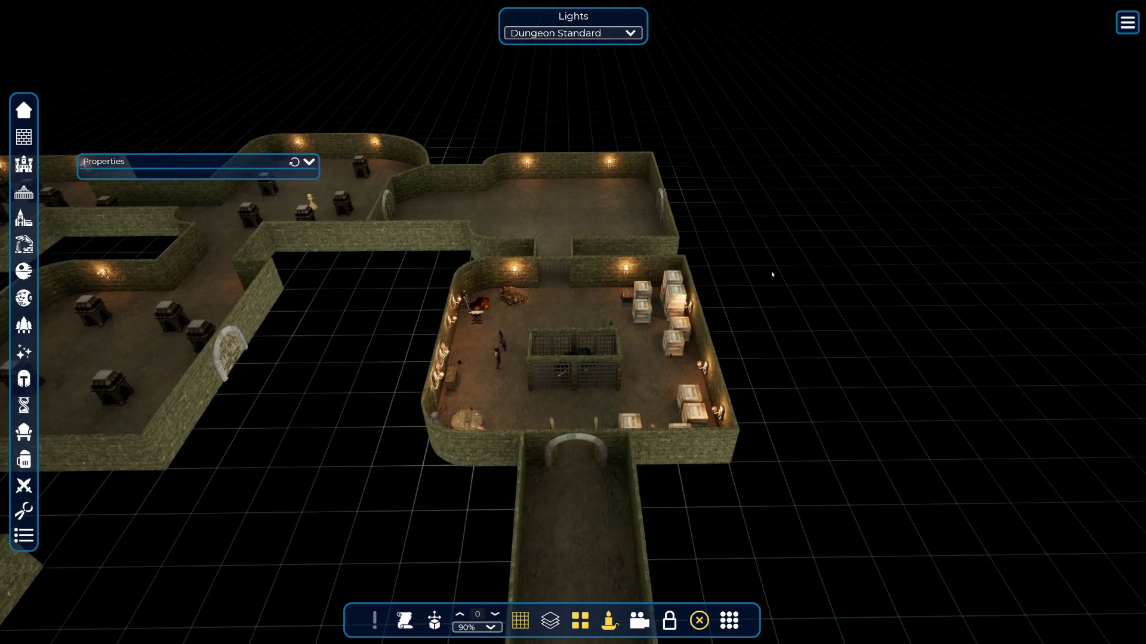
{"action": "left_click_drag", "start_coordinate": [778, 241], "coordinate": [403, 493]}
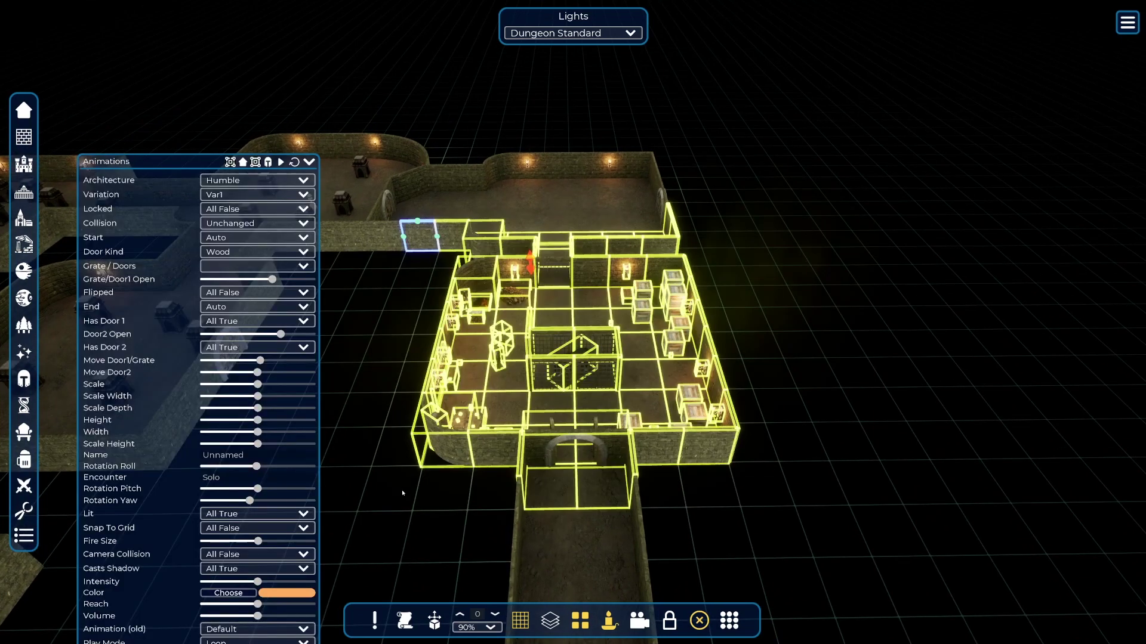
{"action": "left_click", "coordinate": [686, 503]}
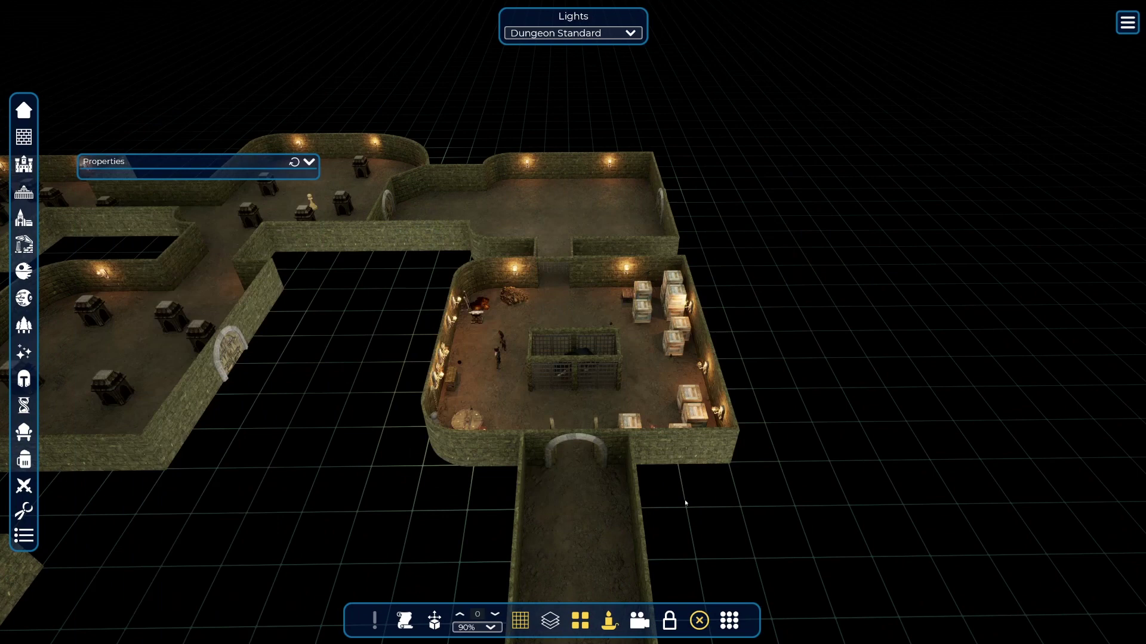
- Select the two outer wall sections beside the archway together with the corridor floor tiles leading up to it
{"action": "left_click", "coordinate": [662, 457]}
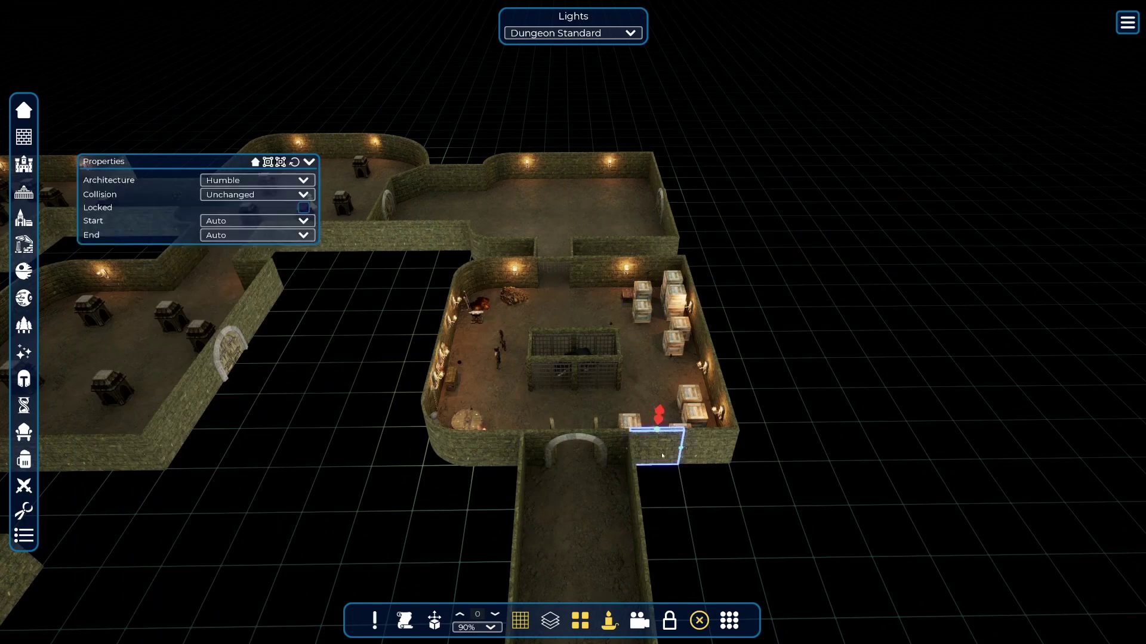
{"action": "left_click", "coordinate": [710, 456], "text": "shift"}
{"action": "right_click_drag", "start_coordinate": [519, 602], "coordinate": [545, 547]}
{"action": "key", "text": "w"}
{"action": "key", "text": "d"}
{"action": "key", "text": "w"}
{"action": "key", "text": "e"}
{"action": "left_click", "coordinate": [370, 485], "text": "shift"}
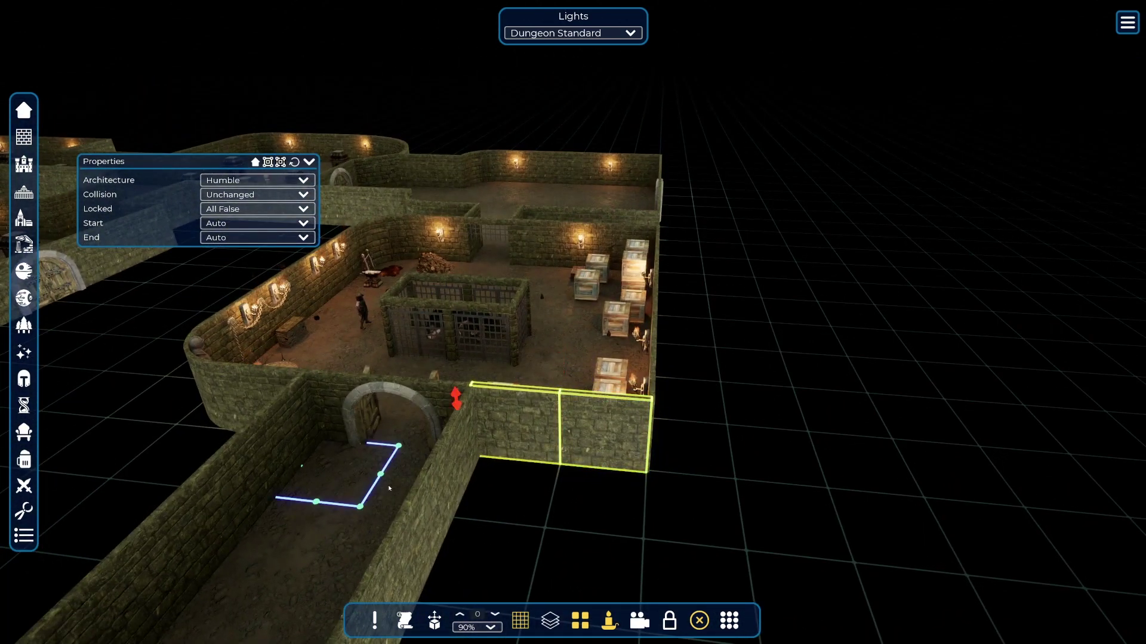
{"action": "left_click", "coordinate": [399, 485], "text": "shift"}
{"action": "left_click", "coordinate": [413, 433], "text": "shift"}
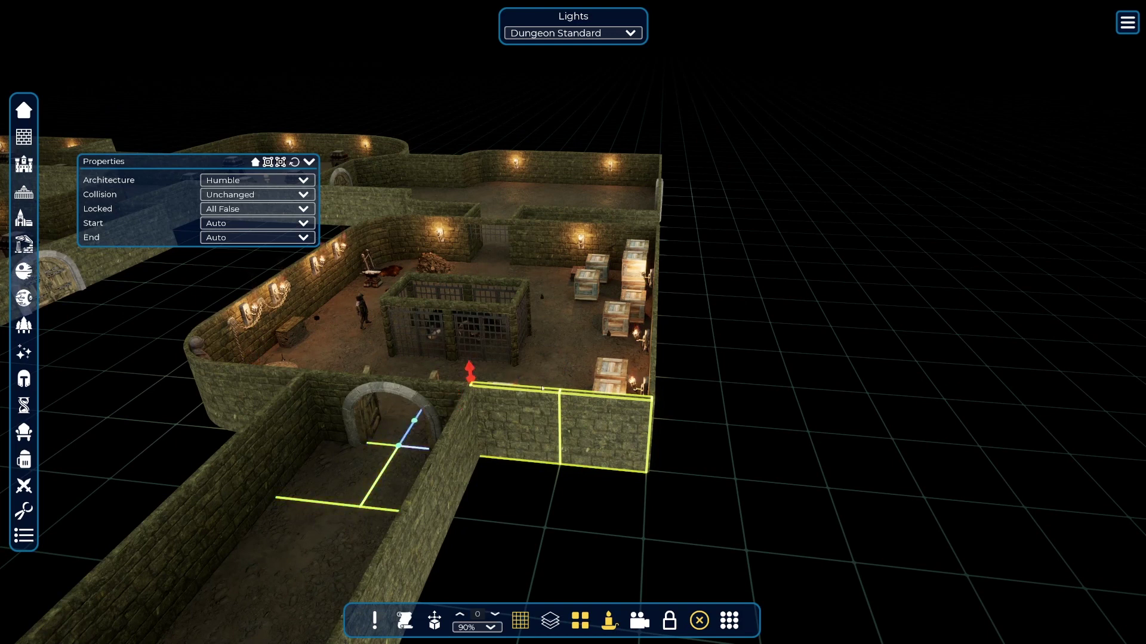
- Add the room's floor tiles between the crates and the archway to the selection
{"action": "left_click", "coordinate": [543, 379], "text": "shift"}
{"action": "left_click", "coordinate": [564, 349], "text": "shift"}
{"action": "left_click", "coordinate": [611, 350], "text": "shift"}
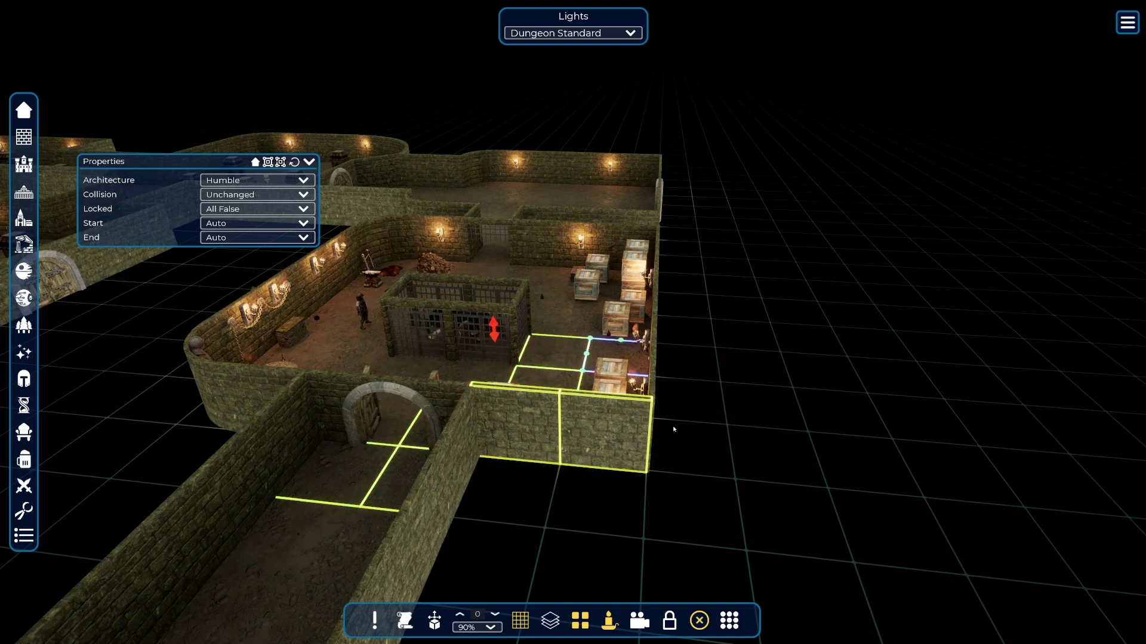
{"action": "left_click", "coordinate": [474, 373], "text": "shift"}
{"action": "left_click", "coordinate": [413, 367], "text": "shift"}
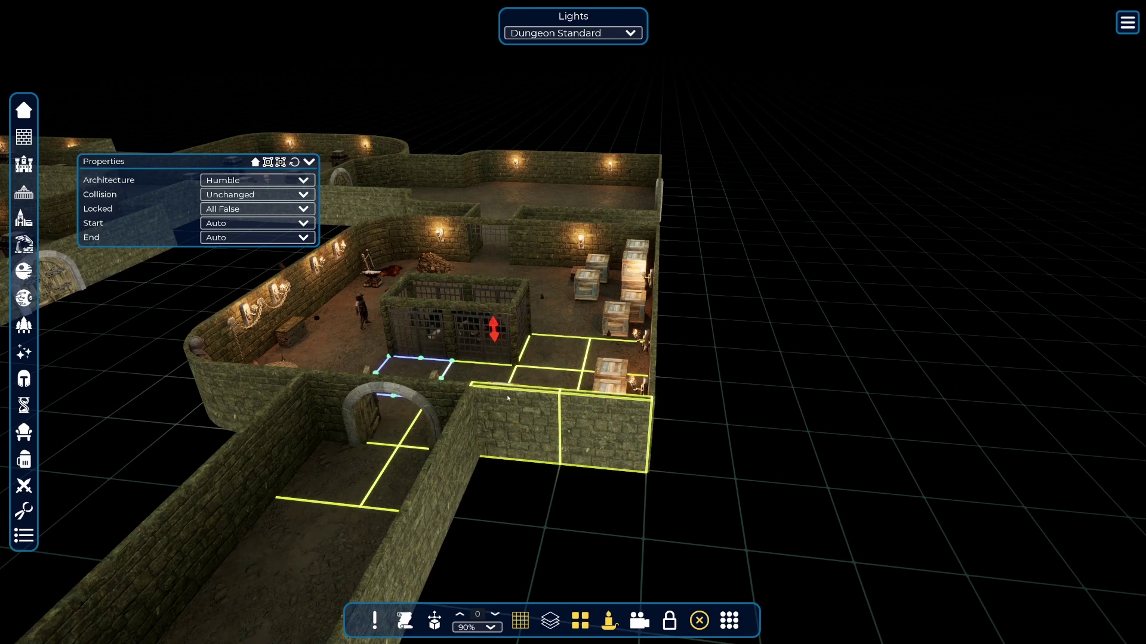
{"action": "left_click", "coordinate": [399, 424], "text": "shift"}
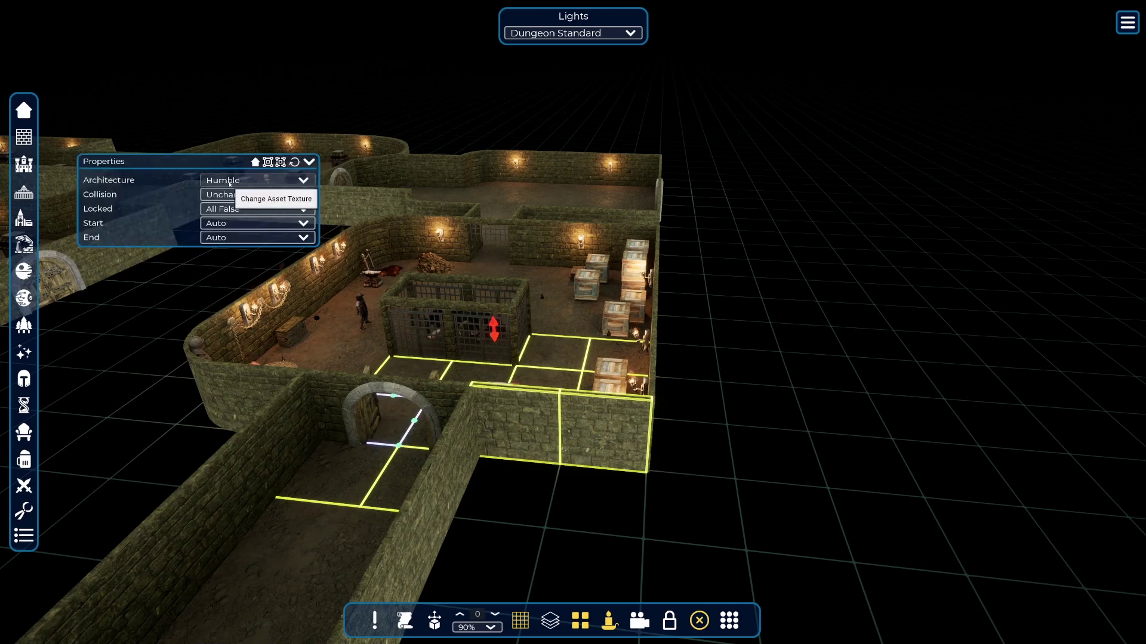
- Set the Architecture of the selected walls and floor tiles to TutorialEnv
{"action": "left_click", "coordinate": [230, 181]}
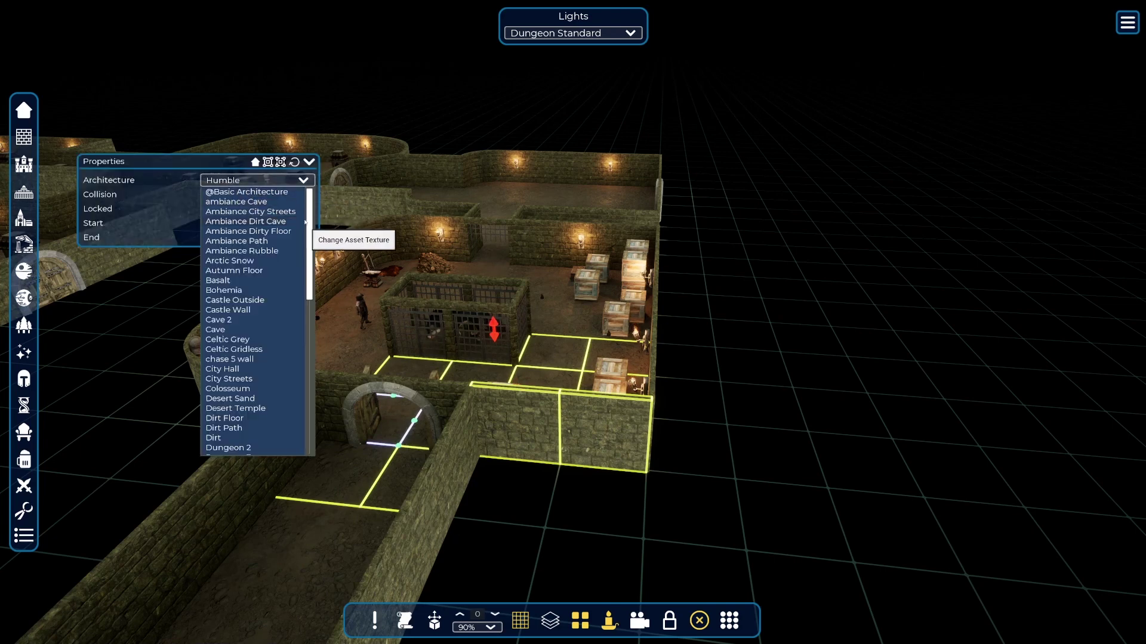
{"action": "left_click_drag", "start_coordinate": [310, 215], "coordinate": [315, 382]}
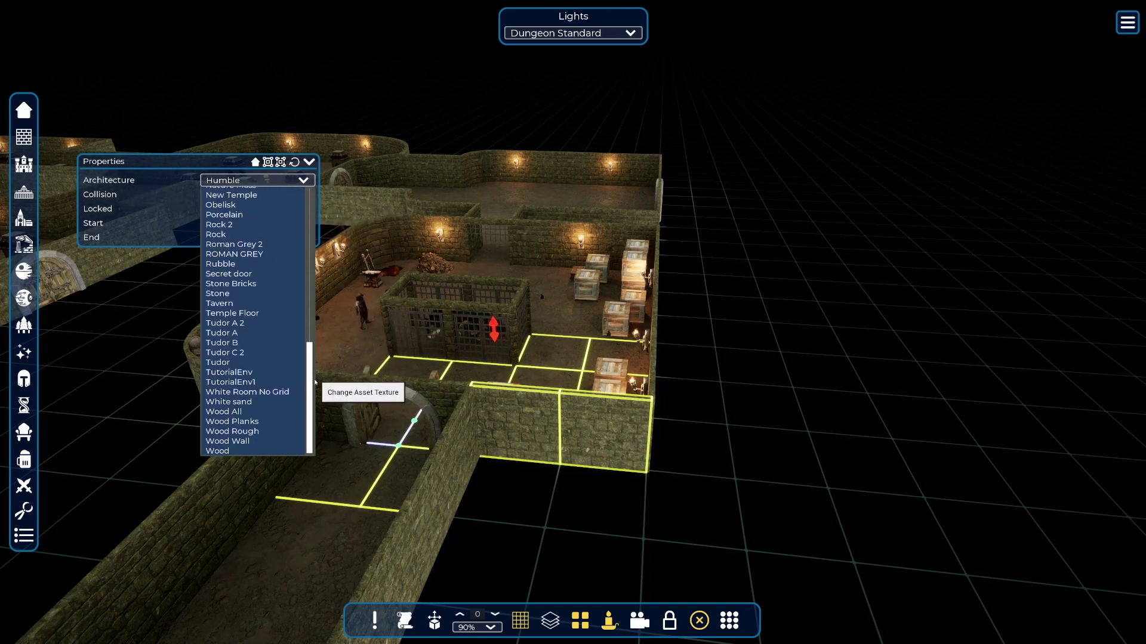
{"action": "left_click", "coordinate": [253, 374]}
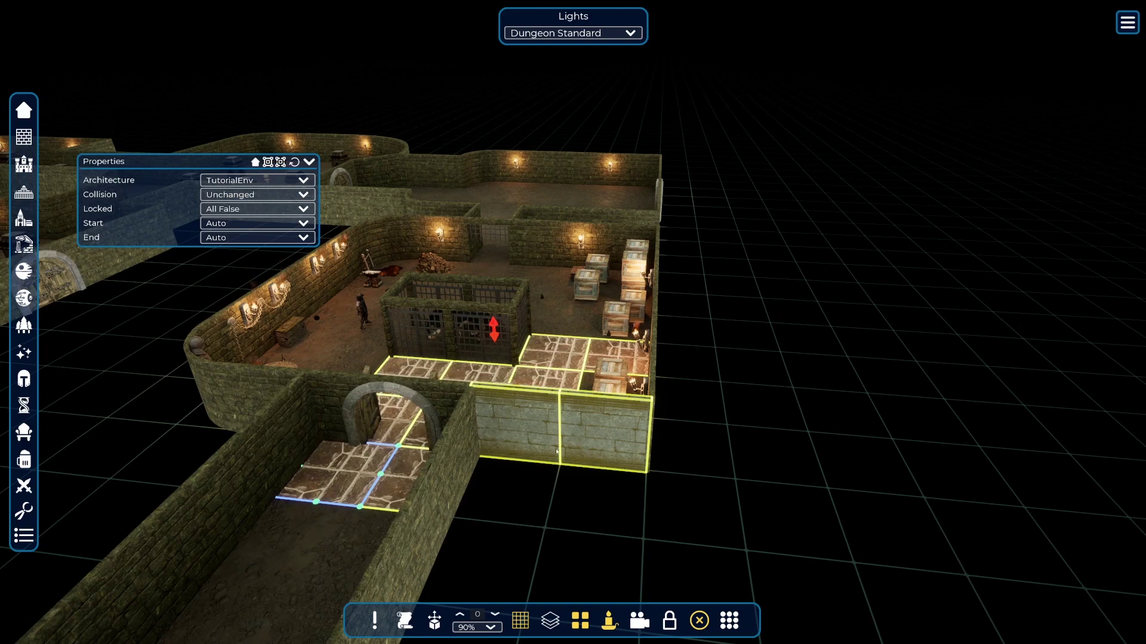
- Switch the selected walls and floor tiles to the TutorialEnv1 architecture and clear the selection
{"action": "left_click", "coordinate": [275, 180]}
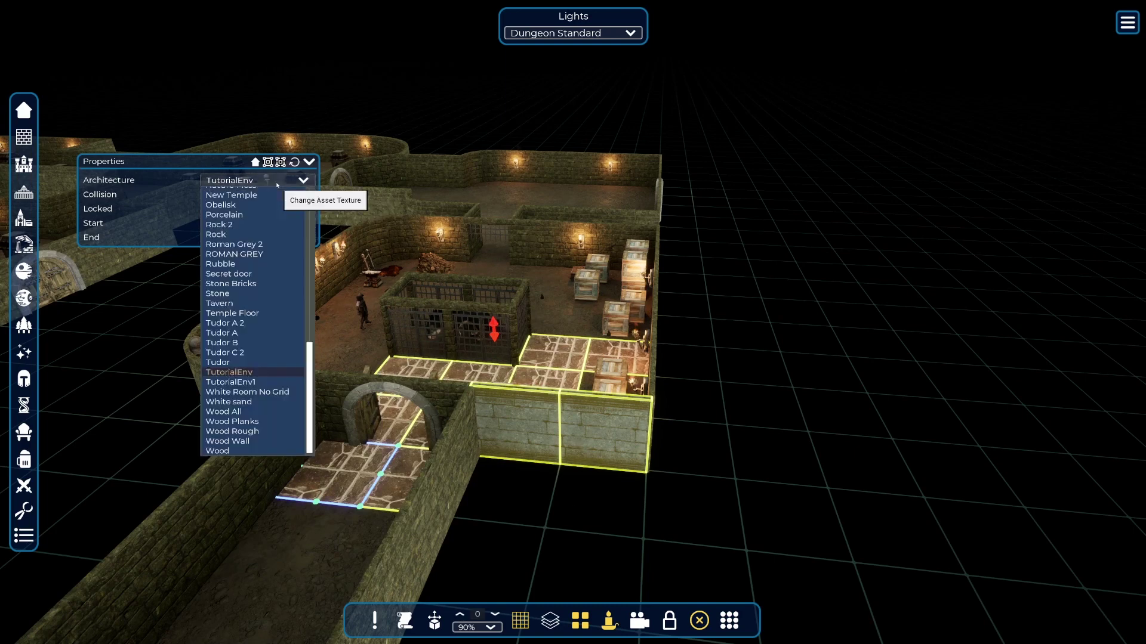
{"action": "left_click", "coordinate": [283, 383]}
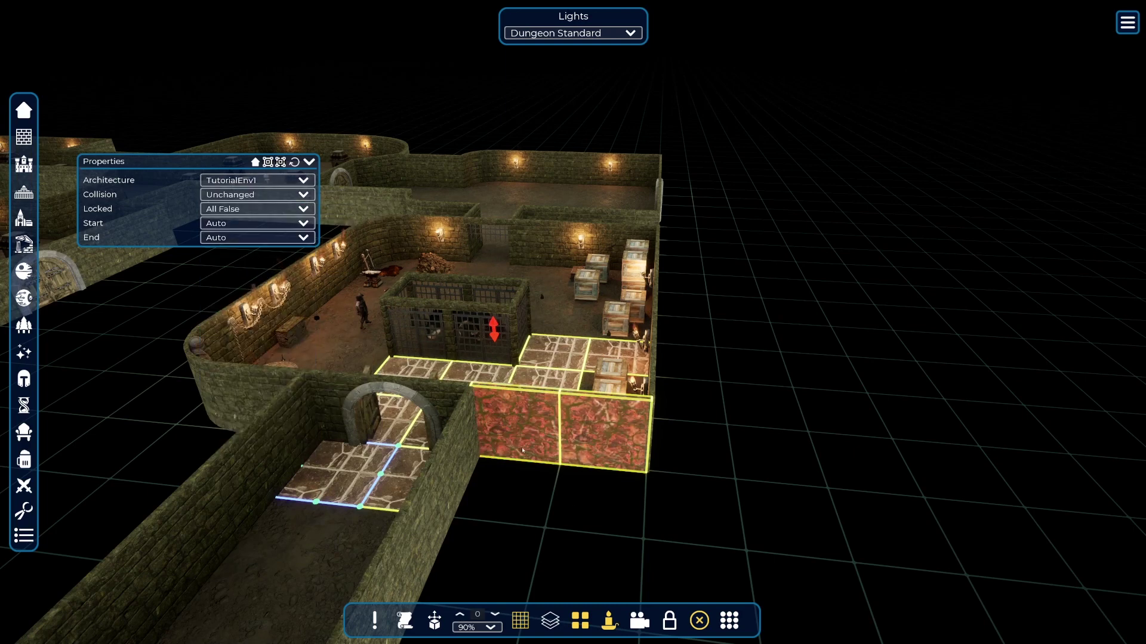
{"action": "left_click", "coordinate": [581, 504]}
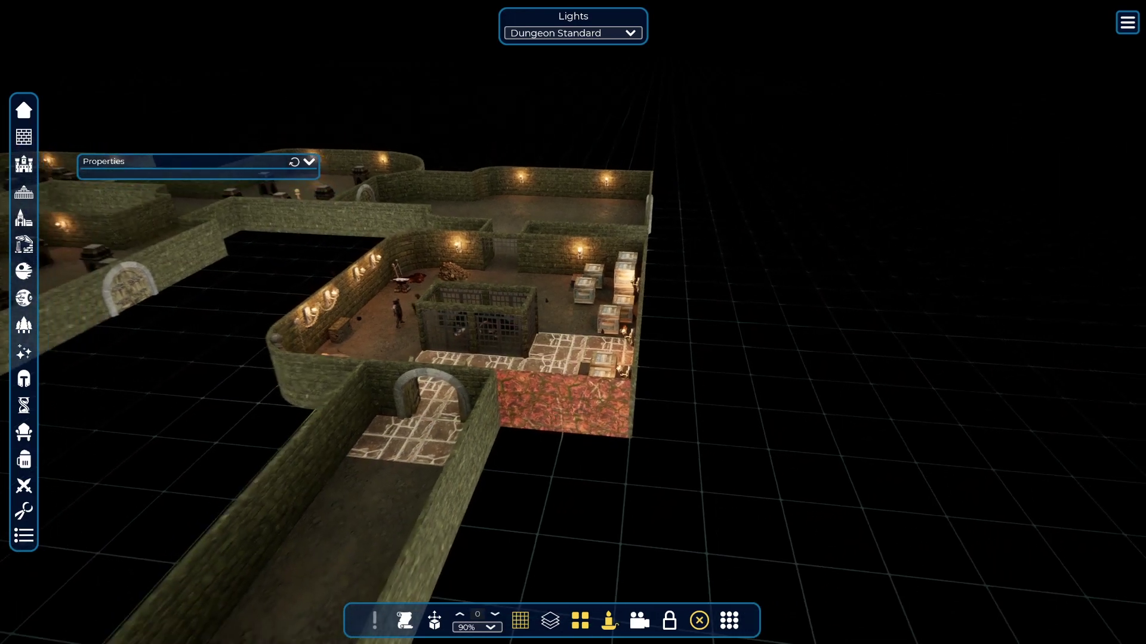
- Select the entire dungeon map, set its Architecture to TutorialEnv1, and clear the selection
{"action": "key", "text": "a"}
{"action": "key", "text": "w"}
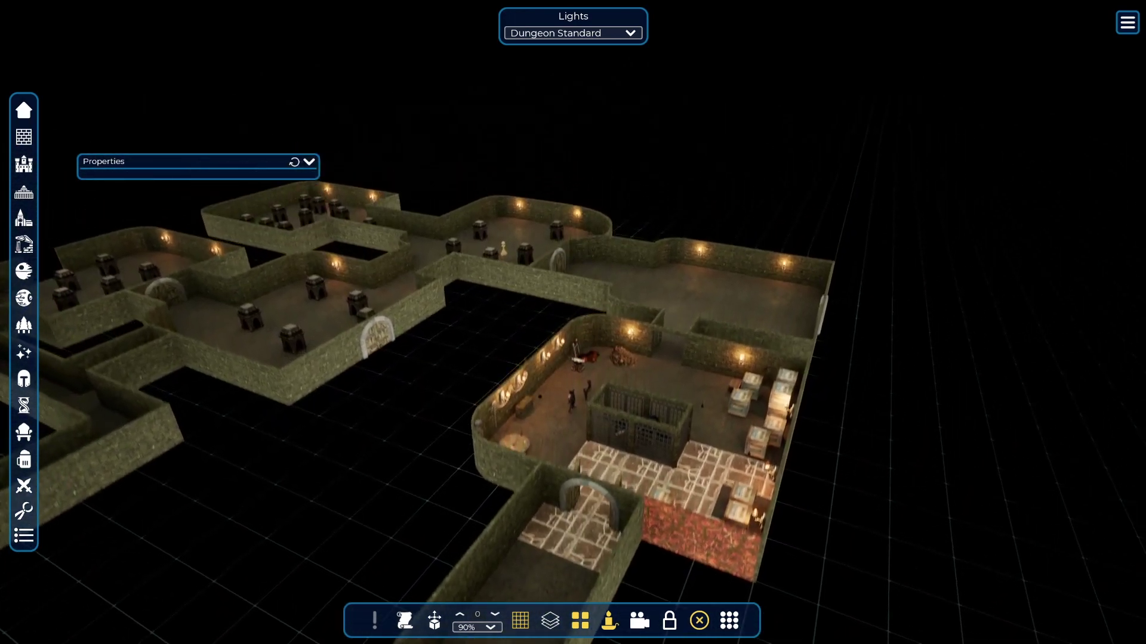
{"action": "key", "text": "s"}
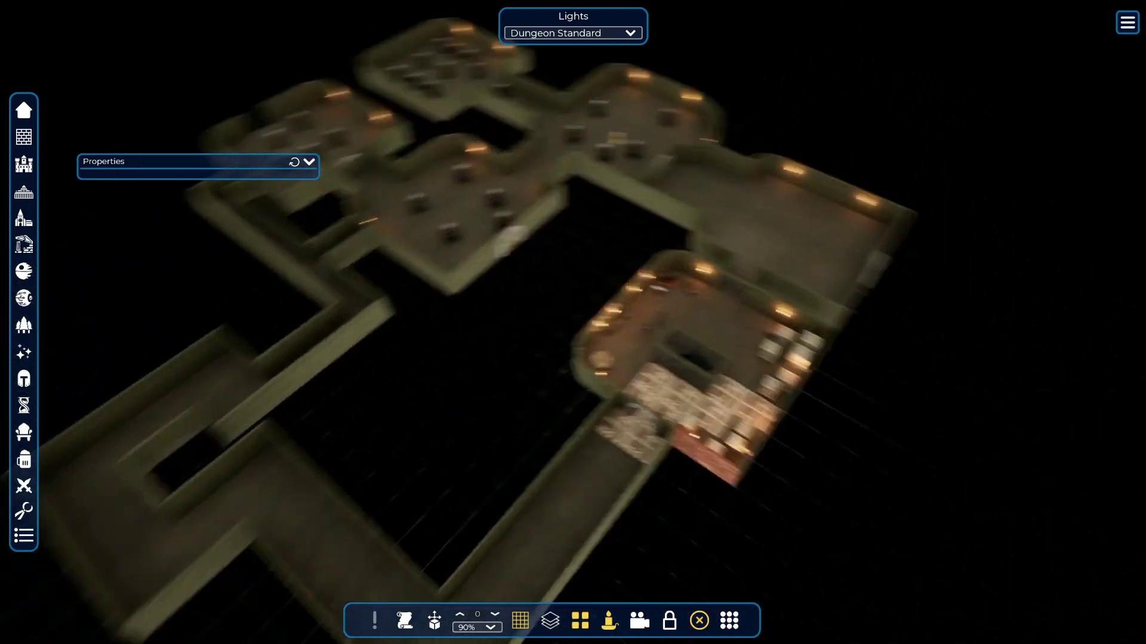
{"action": "key", "text": "e"}
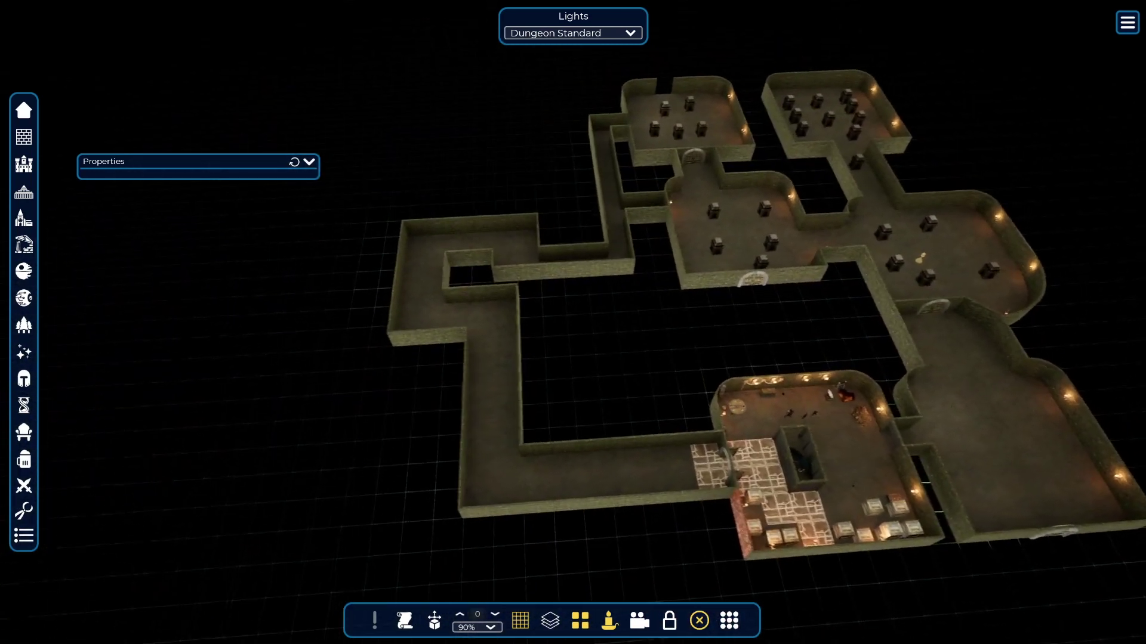
{"action": "key", "text": "d"}
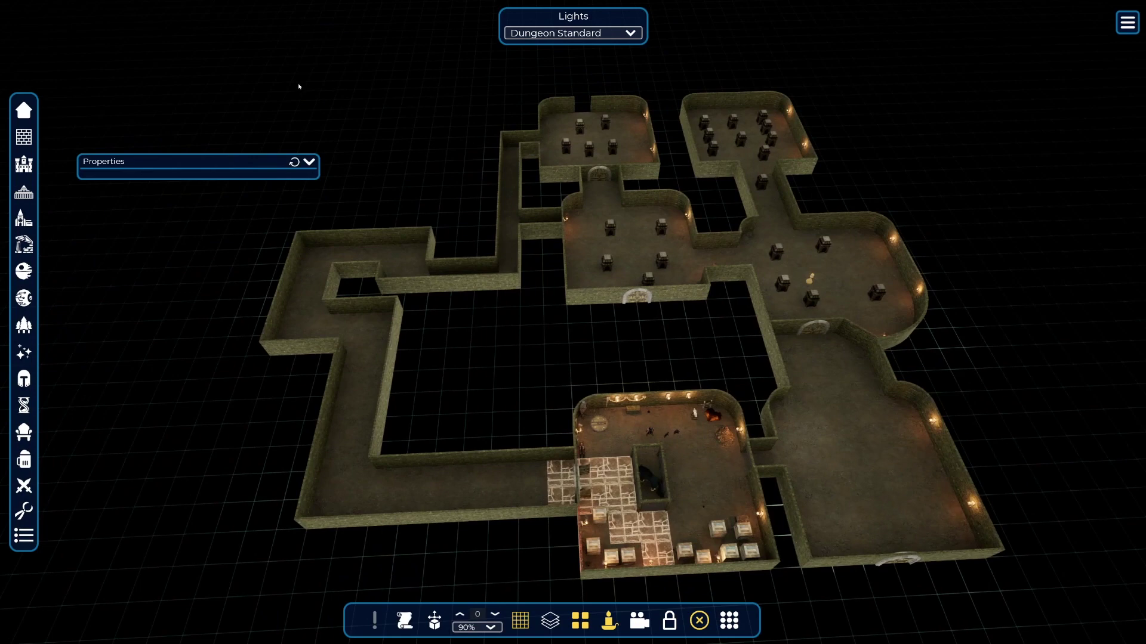
{"action": "left_click_drag", "start_coordinate": [815, 489], "coordinate": [1034, 597]}
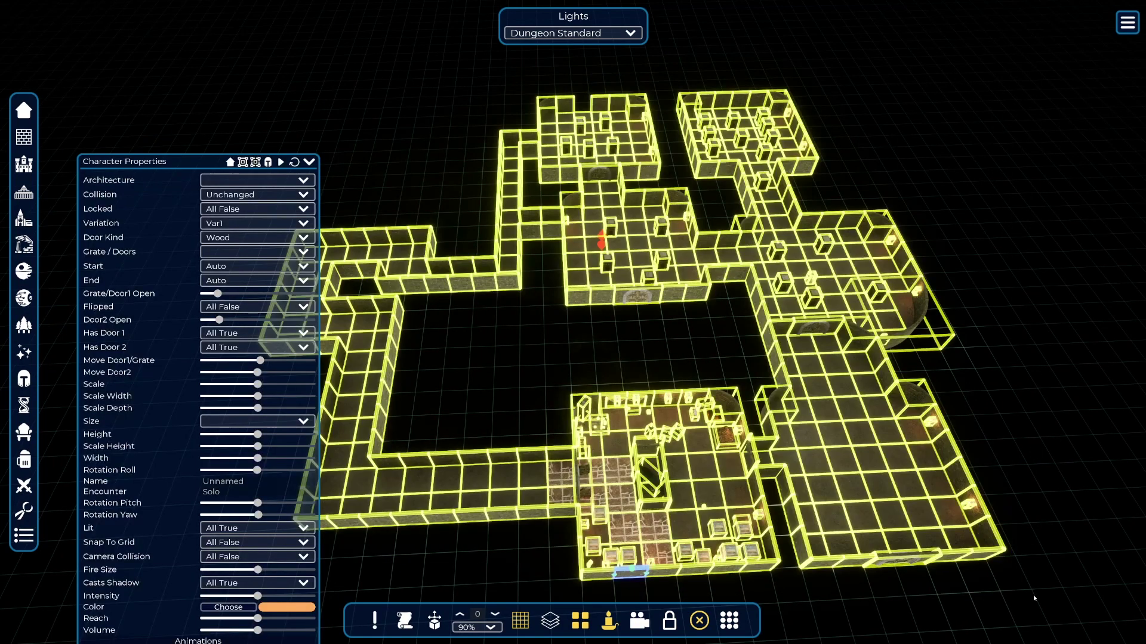
{"action": "left_click", "coordinate": [262, 177]}
{"action": "left_click_drag", "start_coordinate": [310, 234], "coordinate": [310, 423]}
{"action": "left_click", "coordinate": [256, 382]}
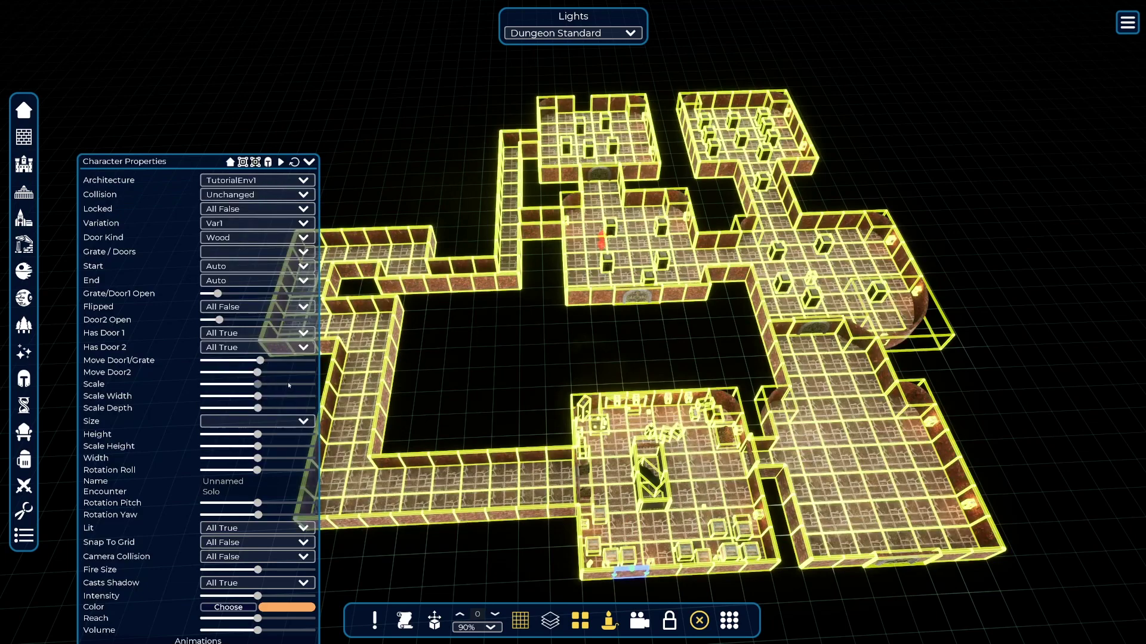
{"action": "left_click", "coordinate": [544, 383]}
- Select the whole room containing the cage and crates, set its Architecture to TutorialEnv, and clear the selection
{"action": "right_click_drag", "start_coordinate": [543, 383], "coordinate": [603, 382]}
{"action": "key", "text": "q"}
{"action": "key", "text": "q"}
{"action": "key", "text": "d"}
{"action": "key", "text": "e"}
{"action": "right_click_drag", "start_coordinate": [602, 322], "coordinate": [591, 336]}
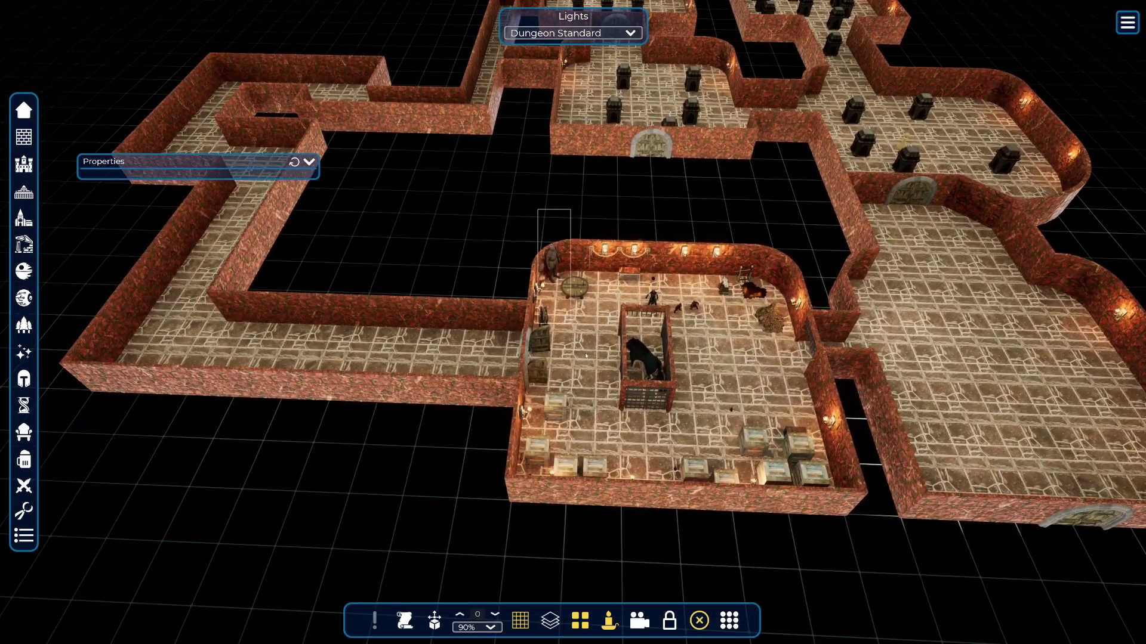
{"action": "left_click_drag", "start_coordinate": [811, 533], "coordinate": [811, 532]}
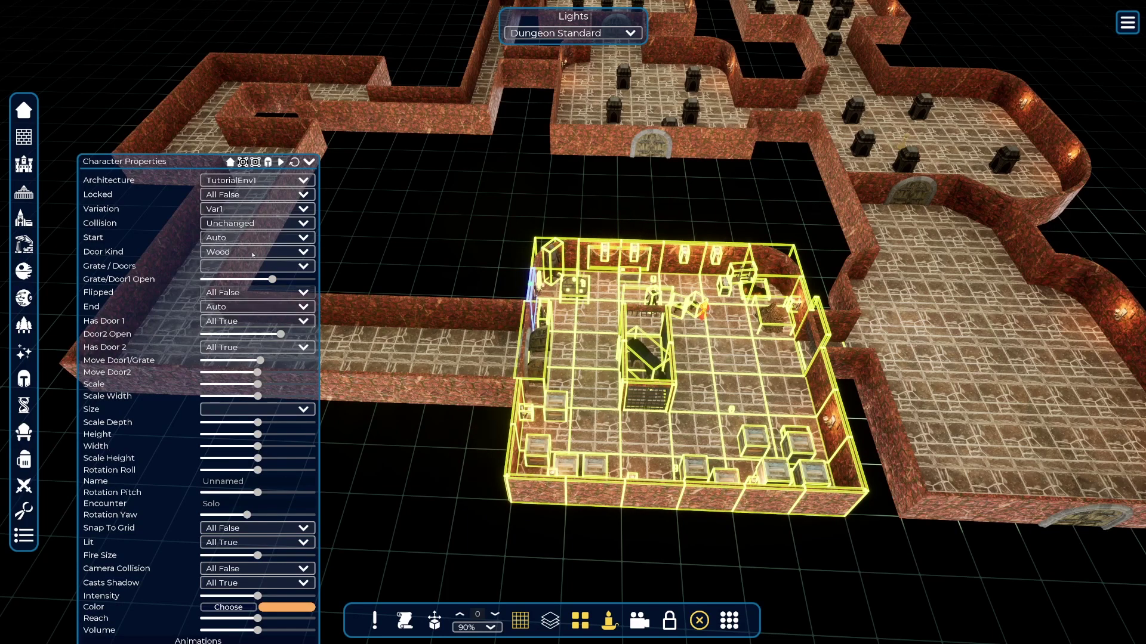
{"action": "left_click", "coordinate": [262, 181]}
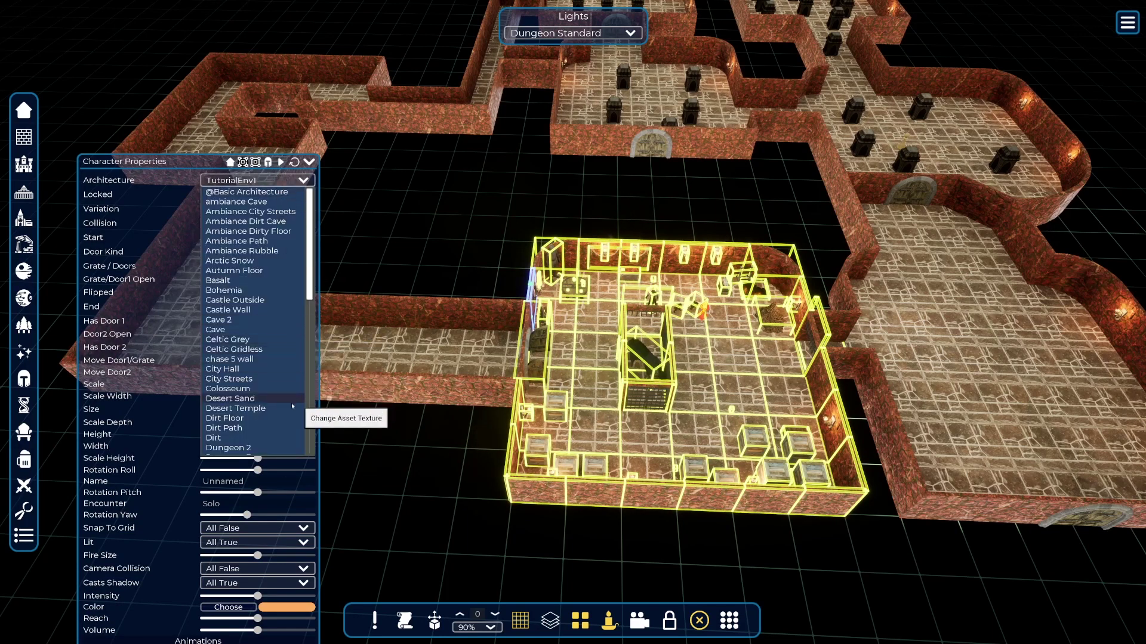
{"action": "scroll", "coordinate": [278, 323], "scroll_direction": "down", "scroll_amount": 8}
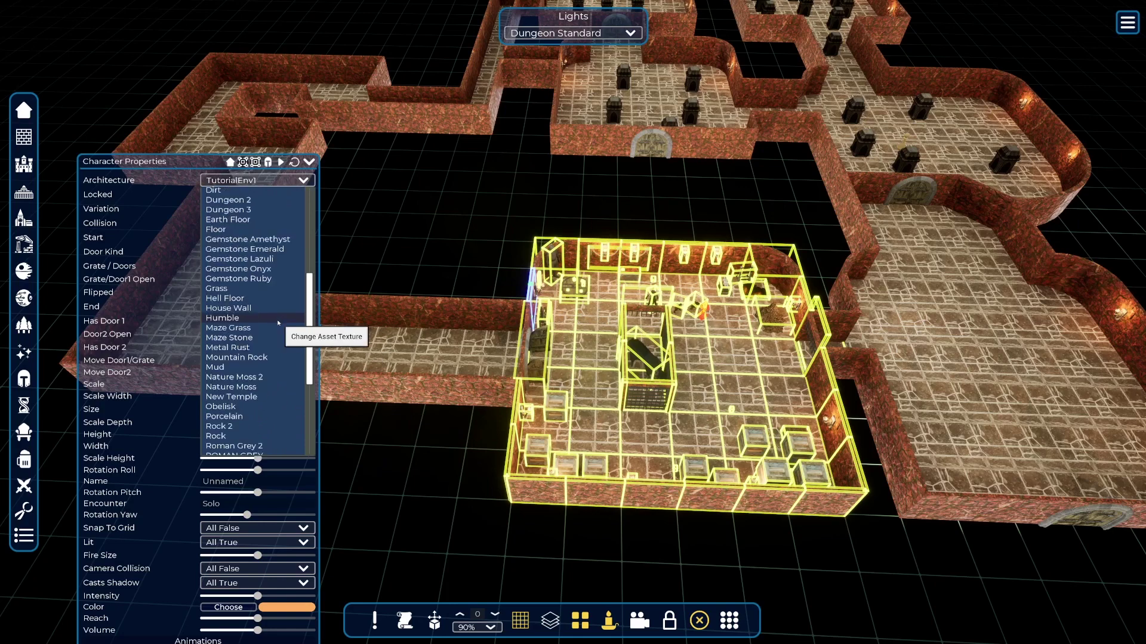
{"action": "scroll", "coordinate": [278, 323], "scroll_direction": "down", "scroll_amount": 6}
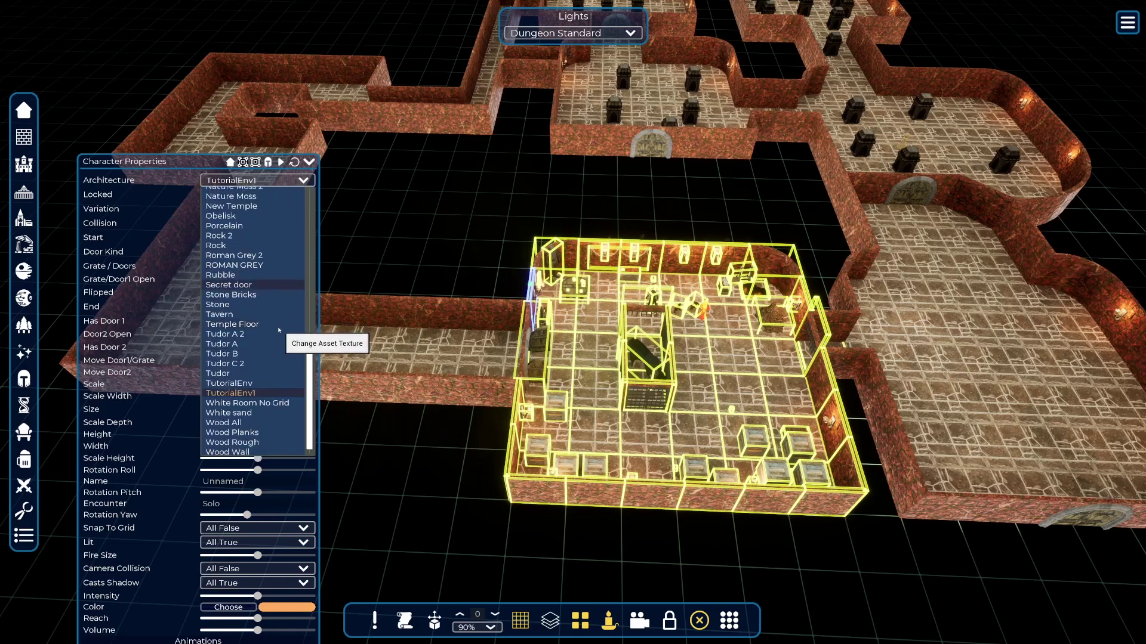
{"action": "left_click", "coordinate": [266, 384]}
{"action": "left_click", "coordinate": [645, 551]}
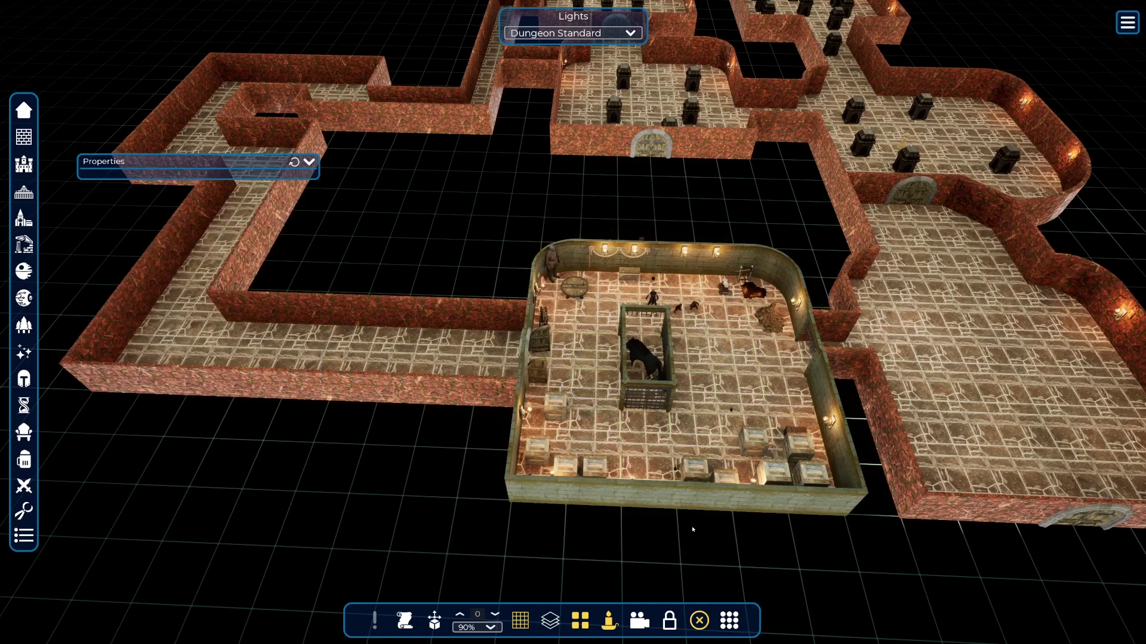
- Examine the retextured cage room against the neighbouring red-walled corridors from another angle, up close and farther away
{"action": "middle_click_drag", "start_coordinate": [645, 551], "coordinate": [507, 513]}
{"action": "scroll", "coordinate": [685, 529], "scroll_direction": "up", "scroll_amount": 6}
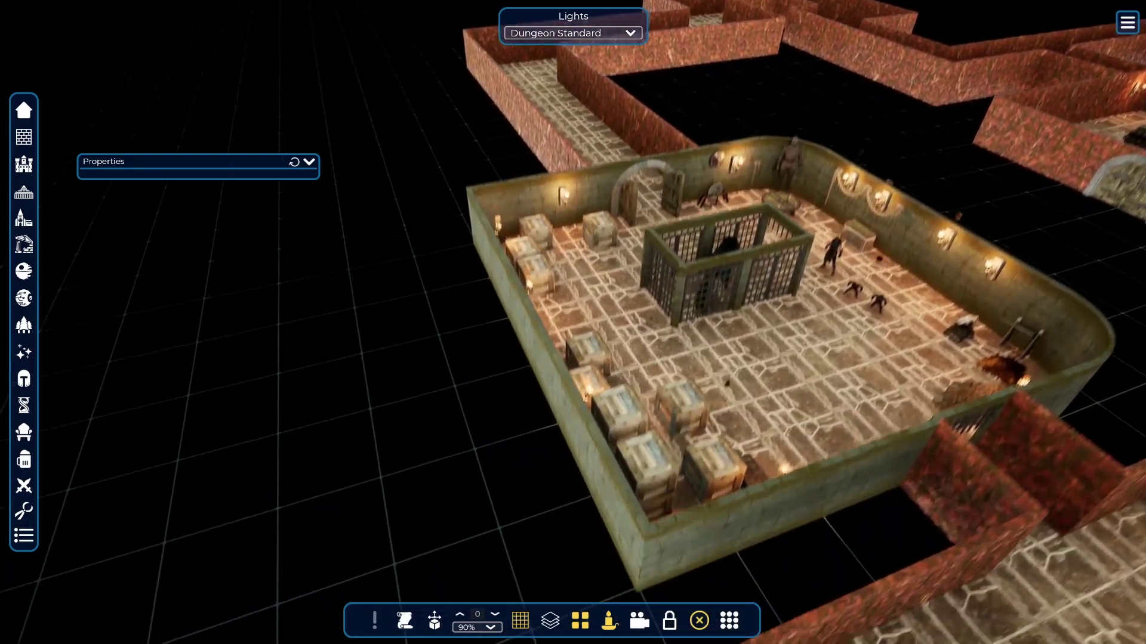
{"action": "scroll", "coordinate": [684, 530], "scroll_direction": "down", "scroll_amount": 8}
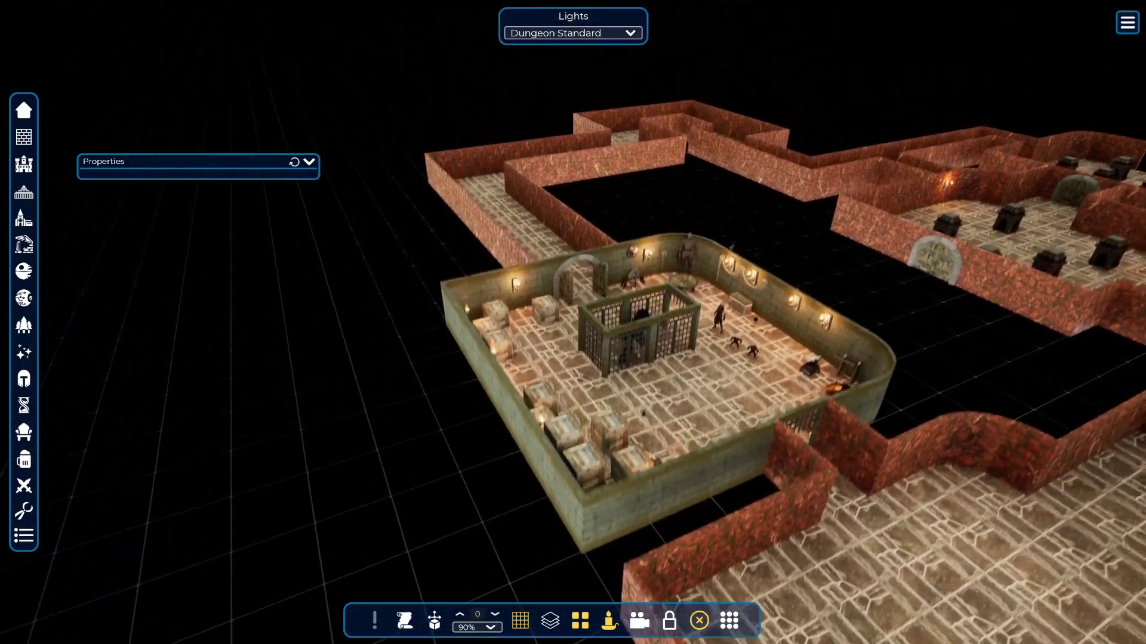
- Copy a wall segment from the cage room's near wall, place it outside the room's near corner, and join it to that corner
{"action": "middle_click_drag", "start_coordinate": [537, 418], "coordinate": [776, 417]}
{"action": "middle_click_drag", "start_coordinate": [770, 478], "coordinate": [816, 503]}
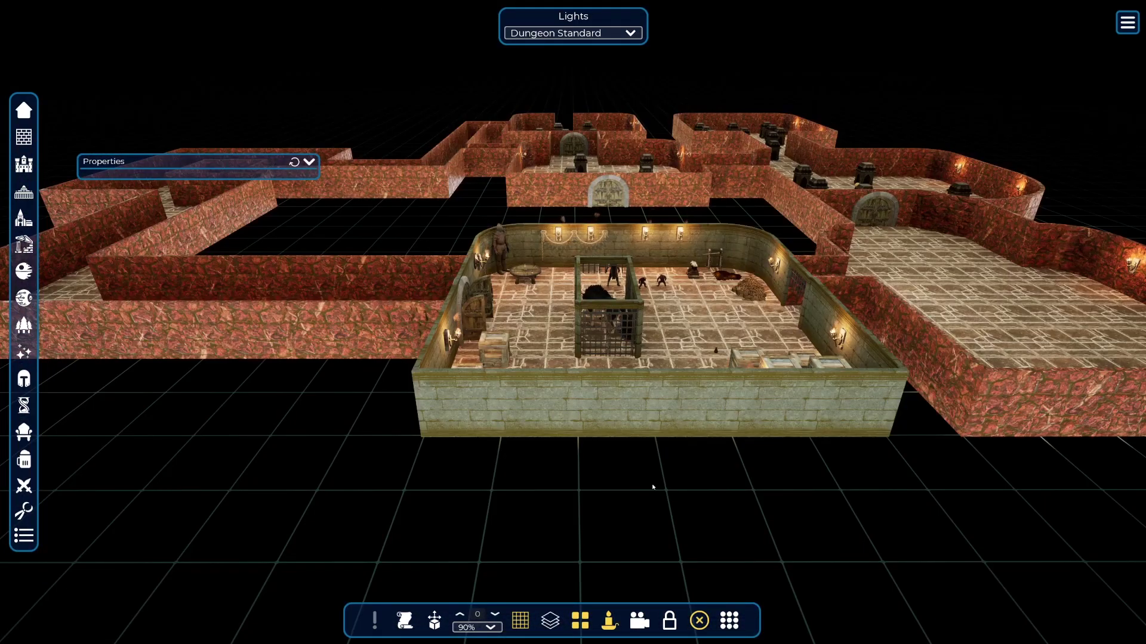
{"action": "middle_click_drag", "start_coordinate": [652, 488], "coordinate": [656, 440]}
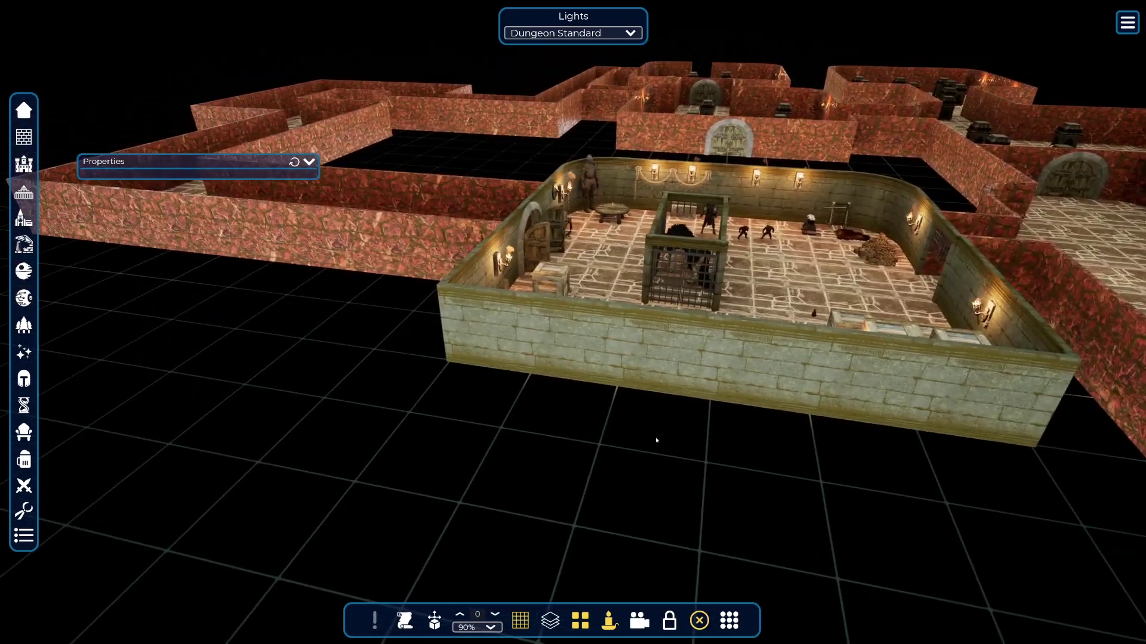
{"action": "left_click", "coordinate": [700, 367]}
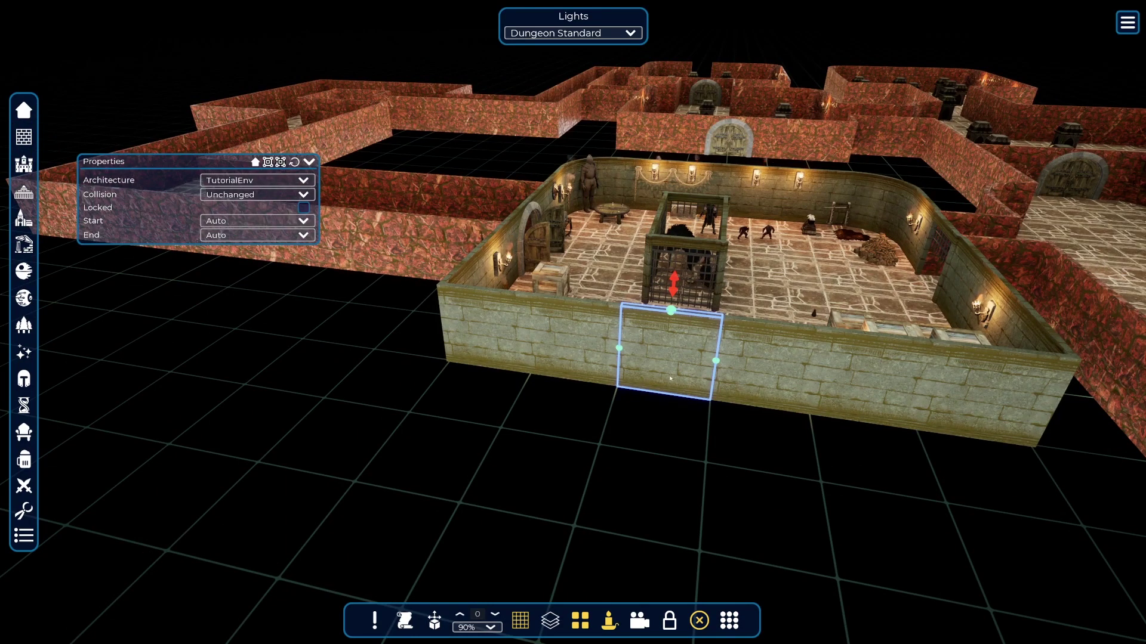
{"action": "left_click_drag", "start_coordinate": [662, 370], "coordinate": [431, 452]}
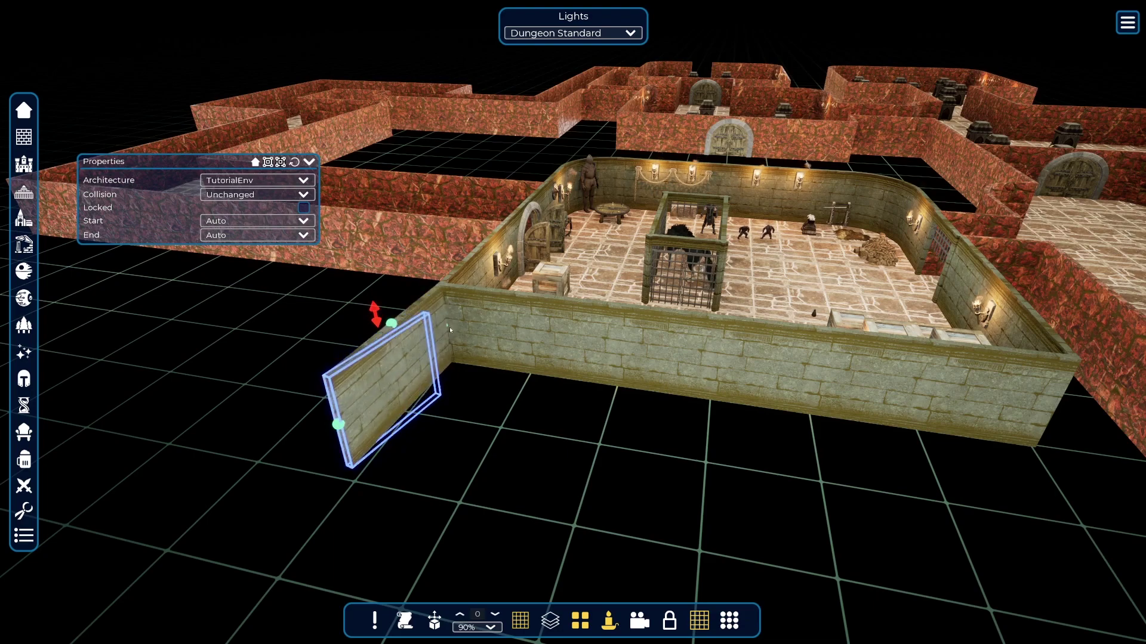
{"action": "left_click_drag", "start_coordinate": [450, 330], "coordinate": [450, 329]}
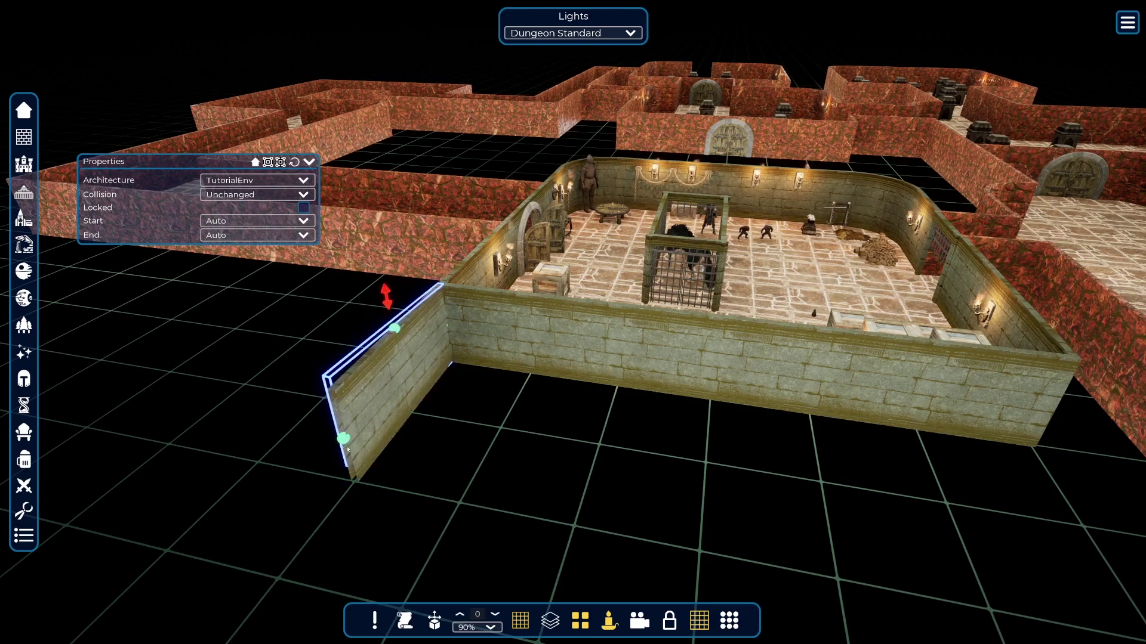
- Swing the free end of the added wall outward so it runs diagonally from the room corner, and clear the selection
{"action": "right_click_drag", "start_coordinate": [348, 450], "coordinate": [319, 274]}
{"action": "key", "text": "w"}
{"action": "key", "text": "Escape"}
{"action": "key", "text": "s"}
{"action": "left_click", "coordinate": [310, 516]}
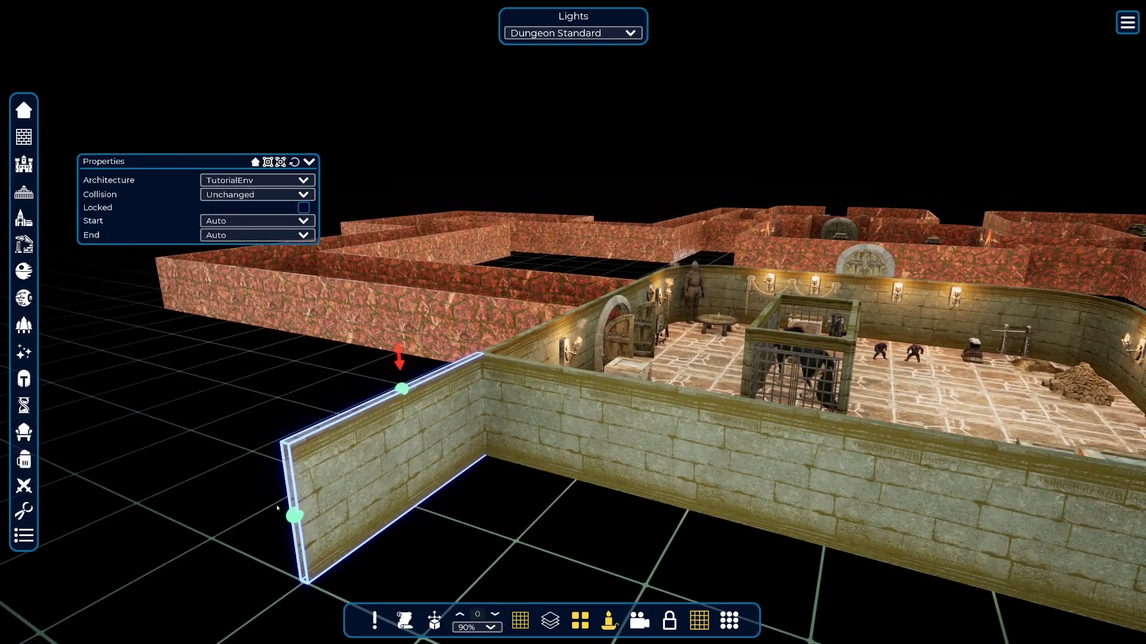
{"action": "left_click_drag", "start_coordinate": [277, 508], "coordinate": [228, 428]}
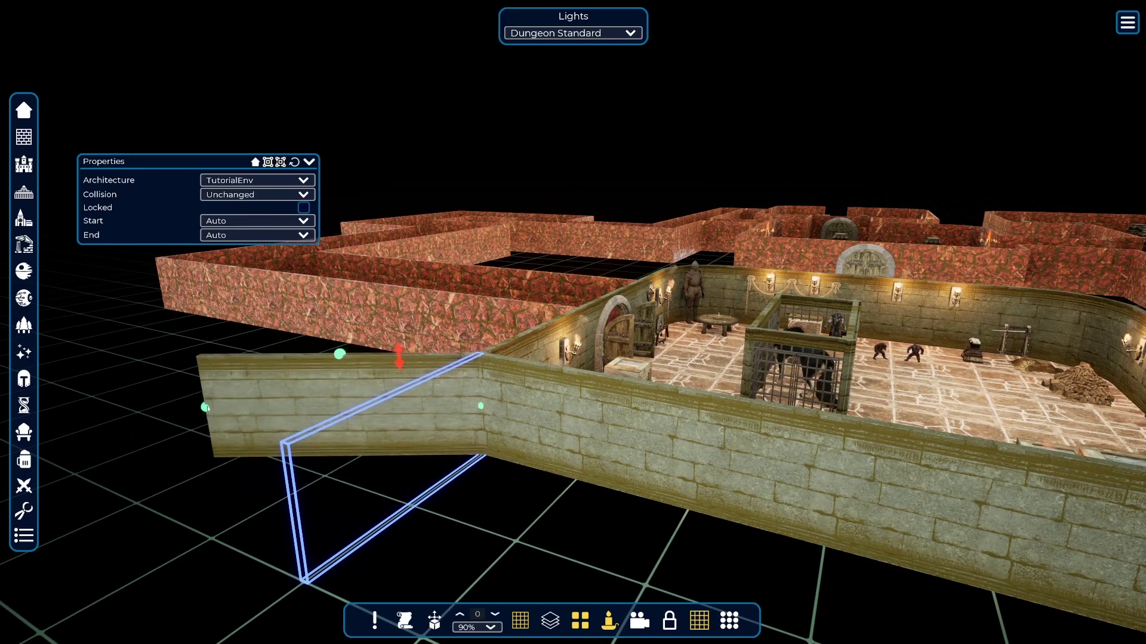
{"action": "right_click_drag", "start_coordinate": [326, 482], "coordinate": [401, 521]}
{"action": "key", "text": "w"}
{"action": "key", "text": "a"}
{"action": "left_click", "coordinate": [597, 540]}
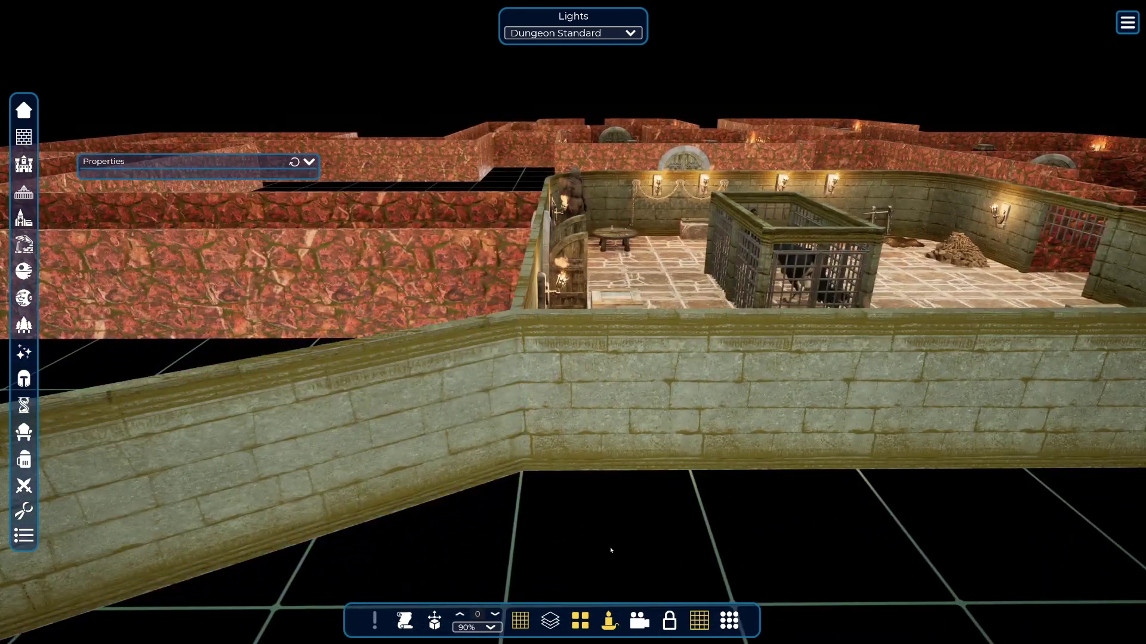
- Examine how the brick texture continues across the joint between the diagonal wall and the room's outer wall, up close and farther away
{"action": "mouse_move", "coordinate": [611, 550]}
{"action": "right_mouse_down"}
{"action": "mouse_move", "coordinate": [585, 547]}
{"action": "mouse_move", "coordinate": [586, 563]}
{"action": "mouse_move", "coordinate": [580, 534]}
{"action": "mouse_move", "coordinate": [610, 555]}
{"action": "mouse_move", "coordinate": [605, 537]}
{"action": "mouse_move", "coordinate": [614, 573]}
{"action": "right_mouse_up"}
{"action": "key", "text": "e"}
{"action": "key", "text": "q"}
{"action": "key", "text": "d"}
{"action": "key", "text": "e"}
{"action": "key", "text": "q"}
{"action": "key", "text": "w"}
{"action": "key", "text": "s"}
{"action": "key", "text": "e"}
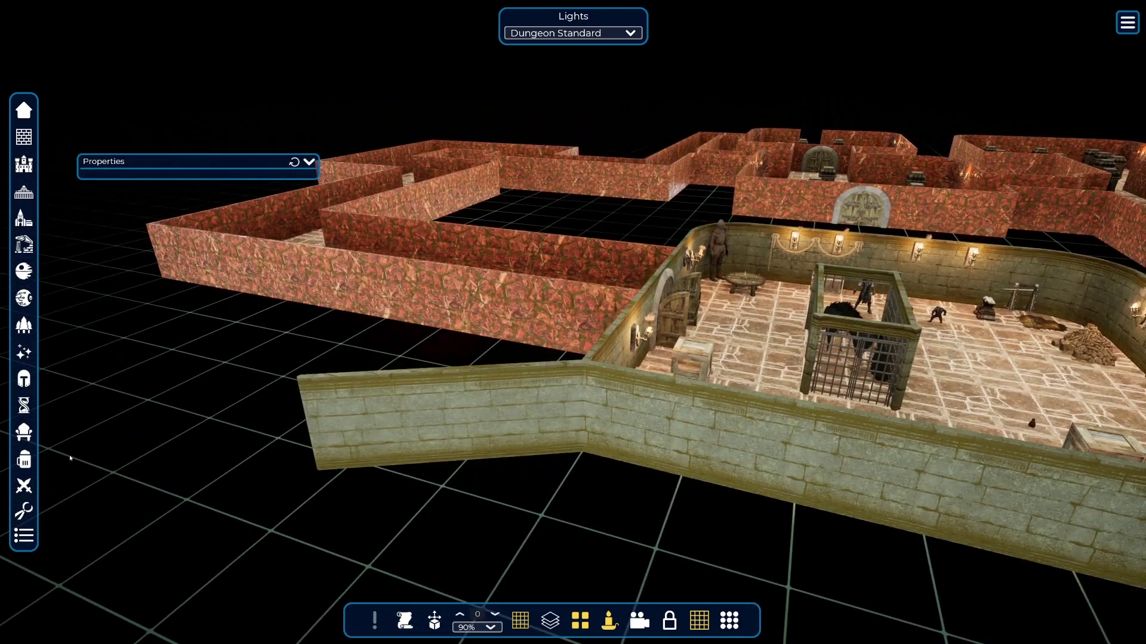
- Find the Wall assets in the asset library and place a curved wall piece with floor at the diagonal wall's free end
{"action": "left_click", "coordinate": [28, 139]}
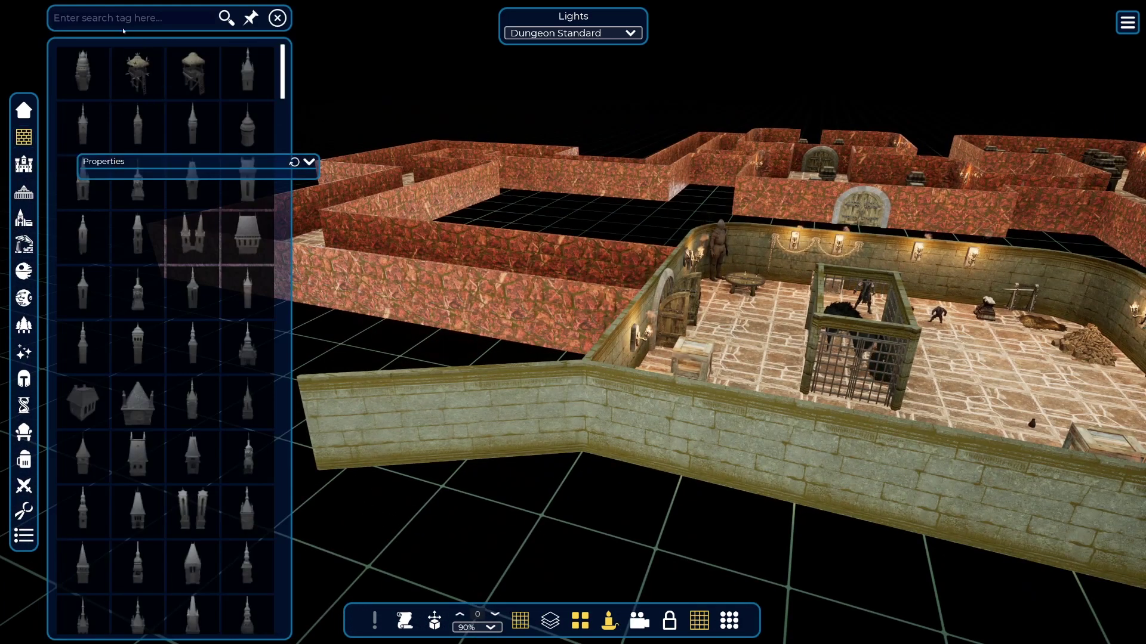
{"action": "type", "text": "wall"}
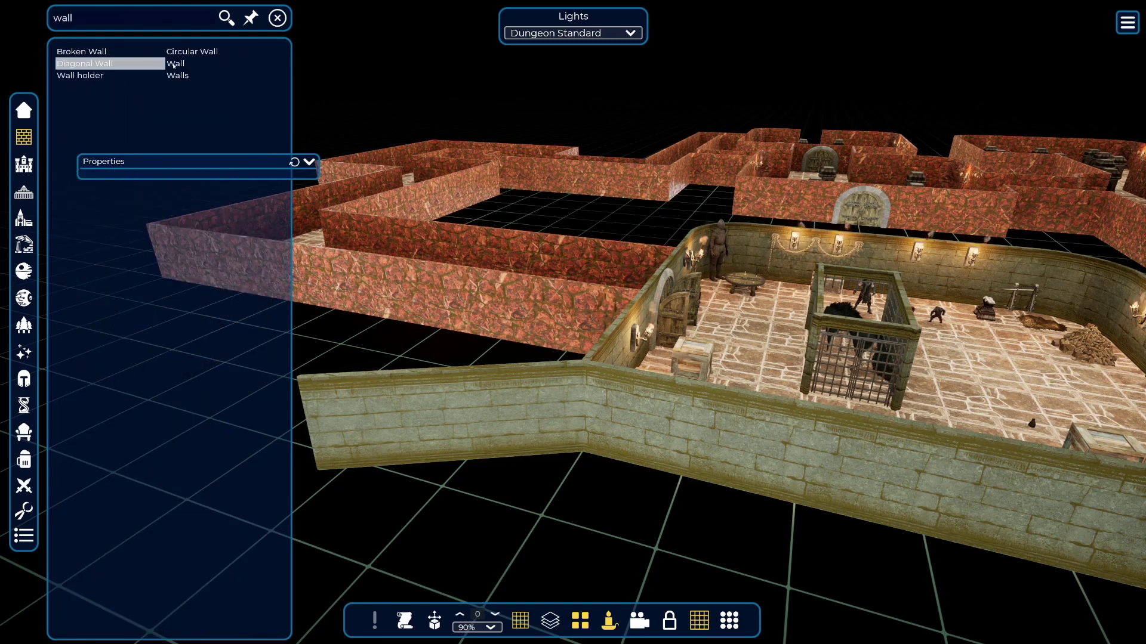
{"action": "left_click", "coordinate": [174, 66]}
{"action": "scroll", "coordinate": [204, 319], "scroll_direction": "down", "scroll_amount": 3}
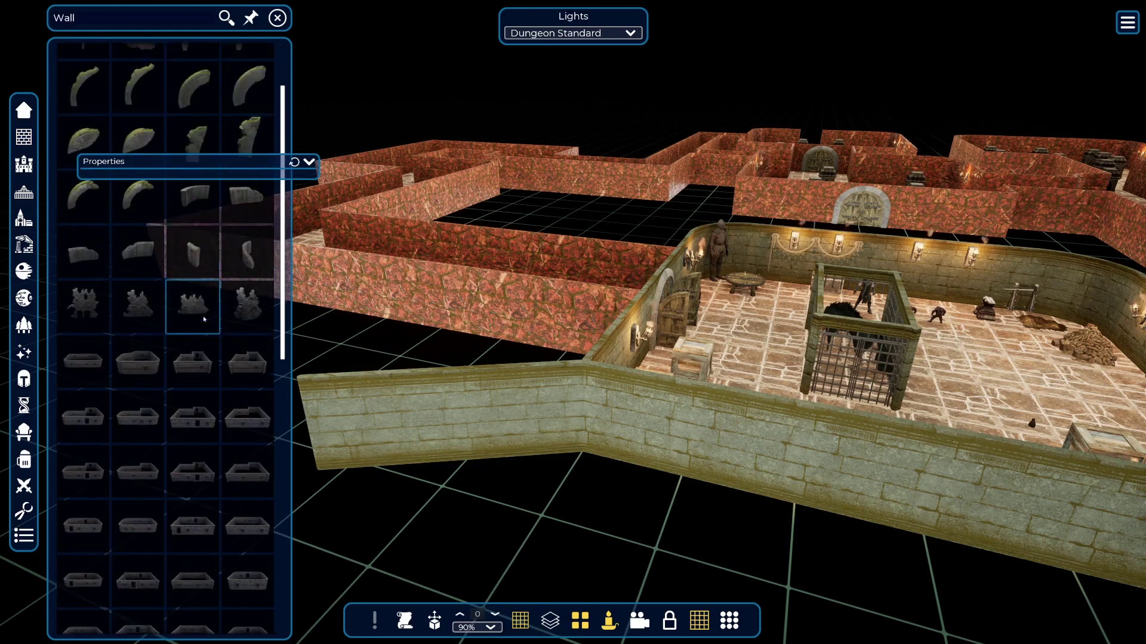
{"action": "scroll", "coordinate": [204, 320], "scroll_direction": "down", "scroll_amount": 10}
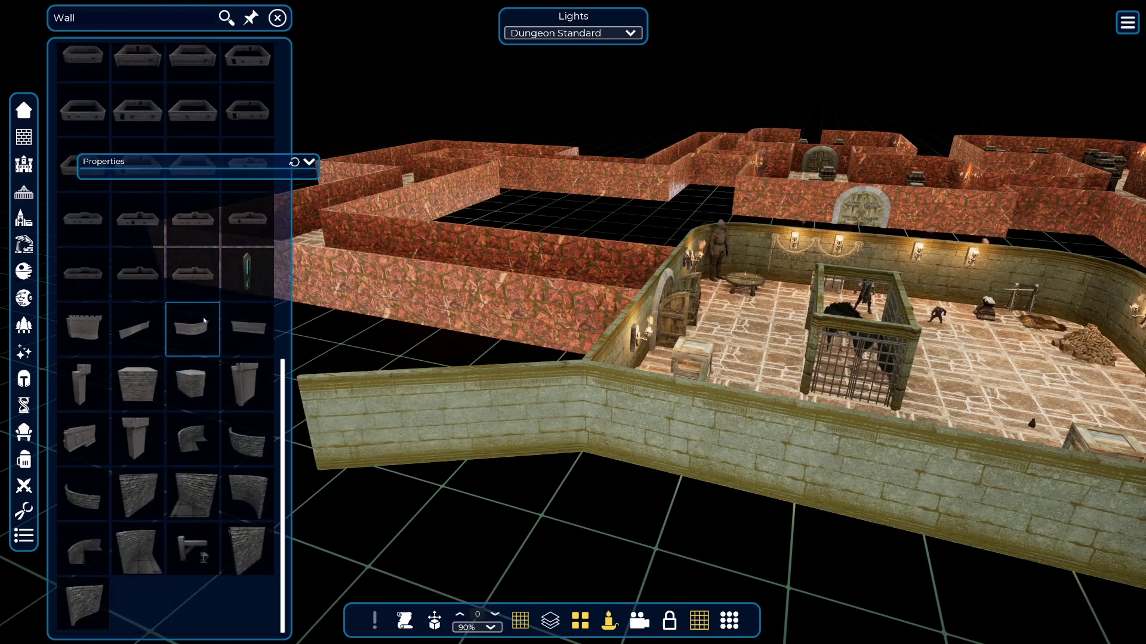
{"action": "left_click_drag", "start_coordinate": [145, 552], "coordinate": [226, 506]}
{"action": "left_click", "coordinate": [226, 506]}
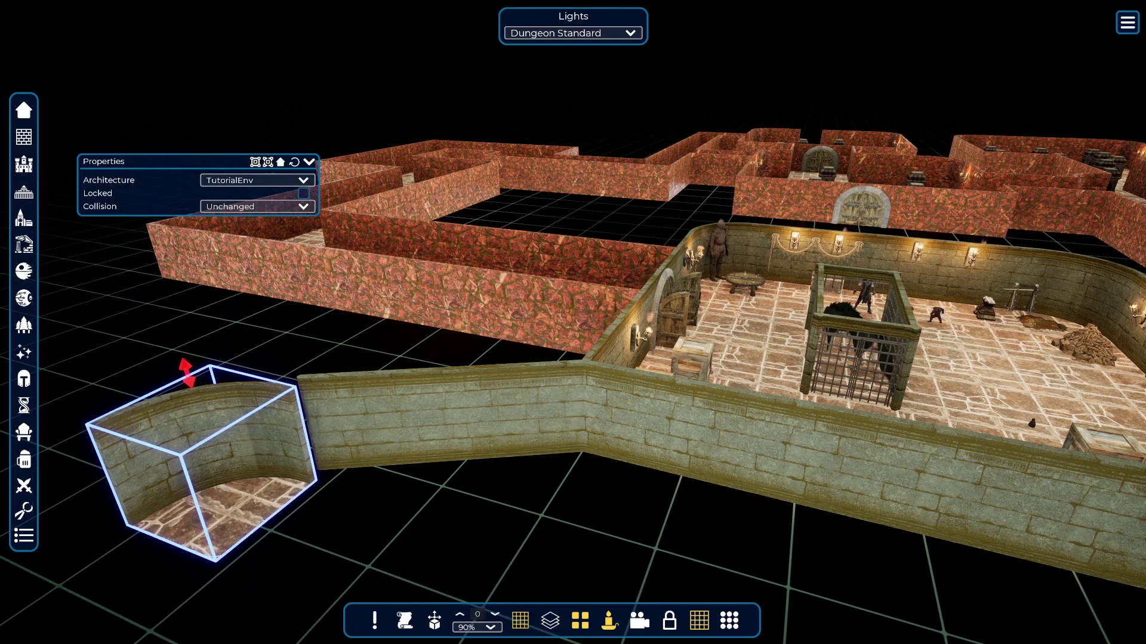
- Shorten the diagonal wall from its outer end, and move the curved wall piece closer, leaving a gap between them
{"action": "right_click_drag", "start_coordinate": [227, 506], "coordinate": [244, 548]}
{"action": "left_click_drag", "start_coordinate": [388, 399], "coordinate": [396, 413]}
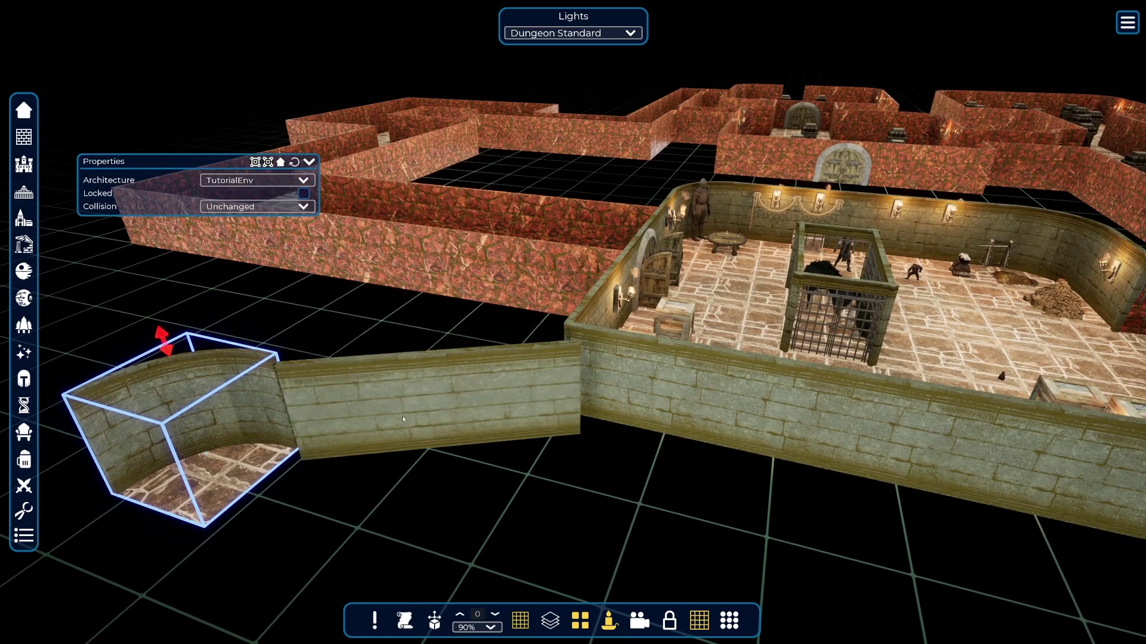
{"action": "left_click", "coordinate": [403, 419]}
{"action": "left_click_drag", "start_coordinate": [579, 386], "coordinate": [566, 370]}
{"action": "left_click_drag", "start_coordinate": [309, 428], "coordinate": [421, 406]}
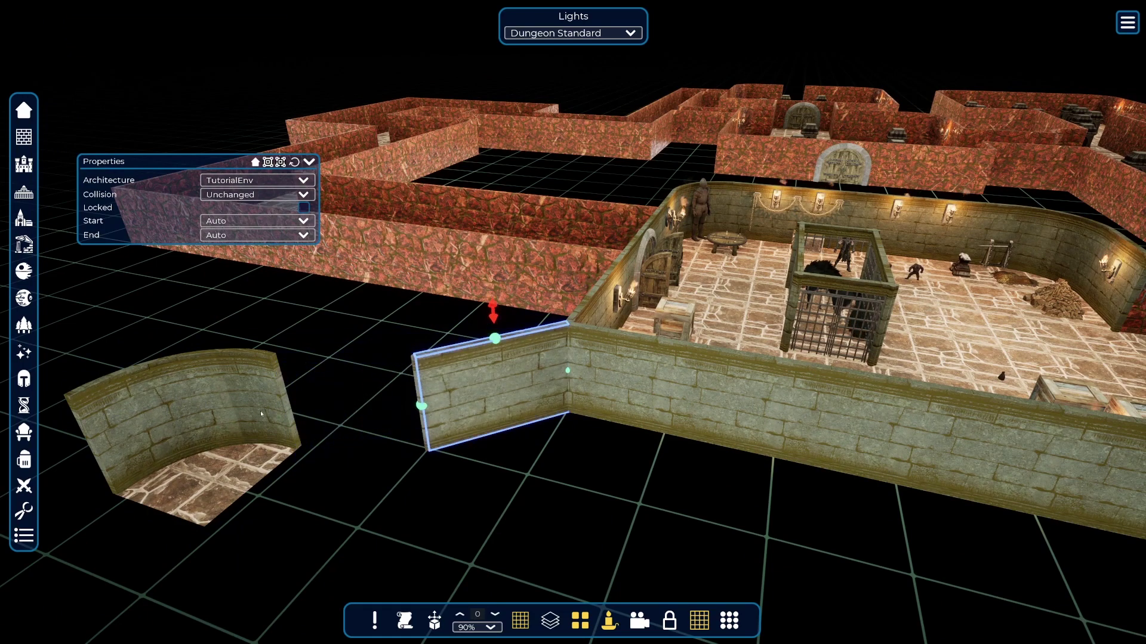
{"action": "left_click_drag", "start_coordinate": [261, 414], "coordinate": [292, 404]}
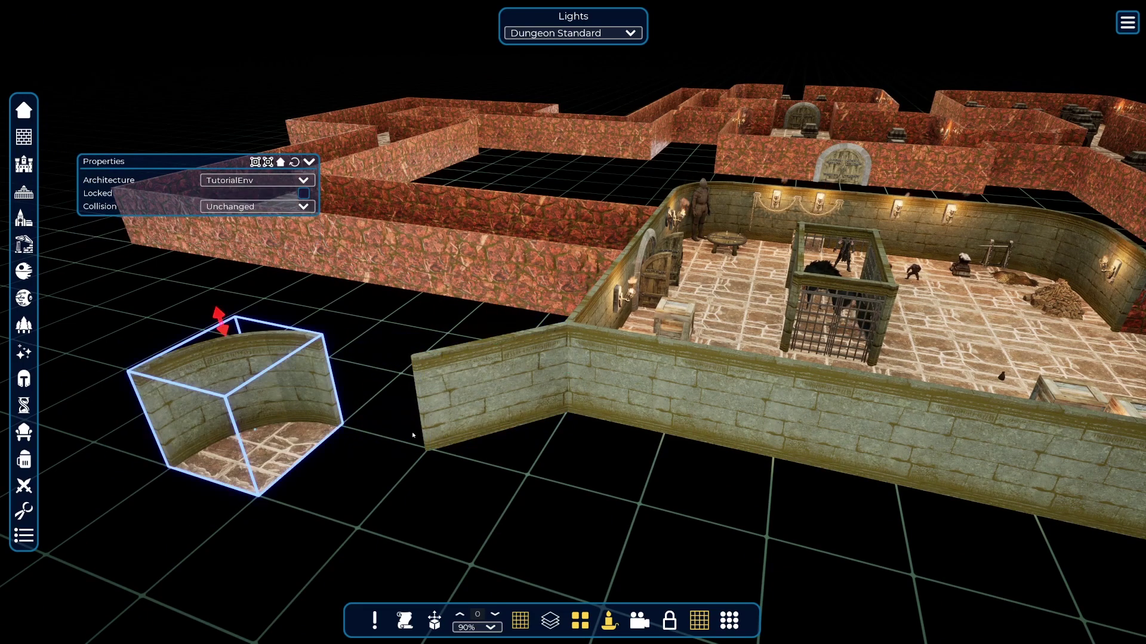
- Copy the diagonal wall, fit the copy between the curved piece and the diagonal wall's outer end, and clear the selection
{"action": "left_click", "coordinate": [474, 415]}
{"action": "left_click_drag", "start_coordinate": [472, 459], "coordinate": [334, 396]}
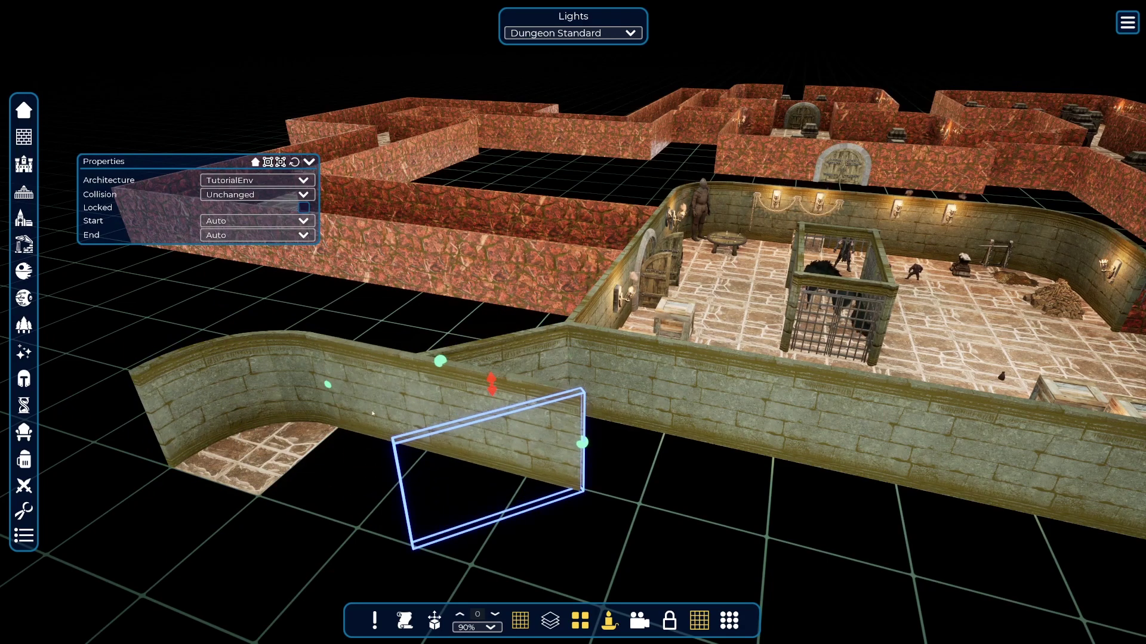
{"action": "left_click_drag", "start_coordinate": [558, 447], "coordinate": [461, 422]}
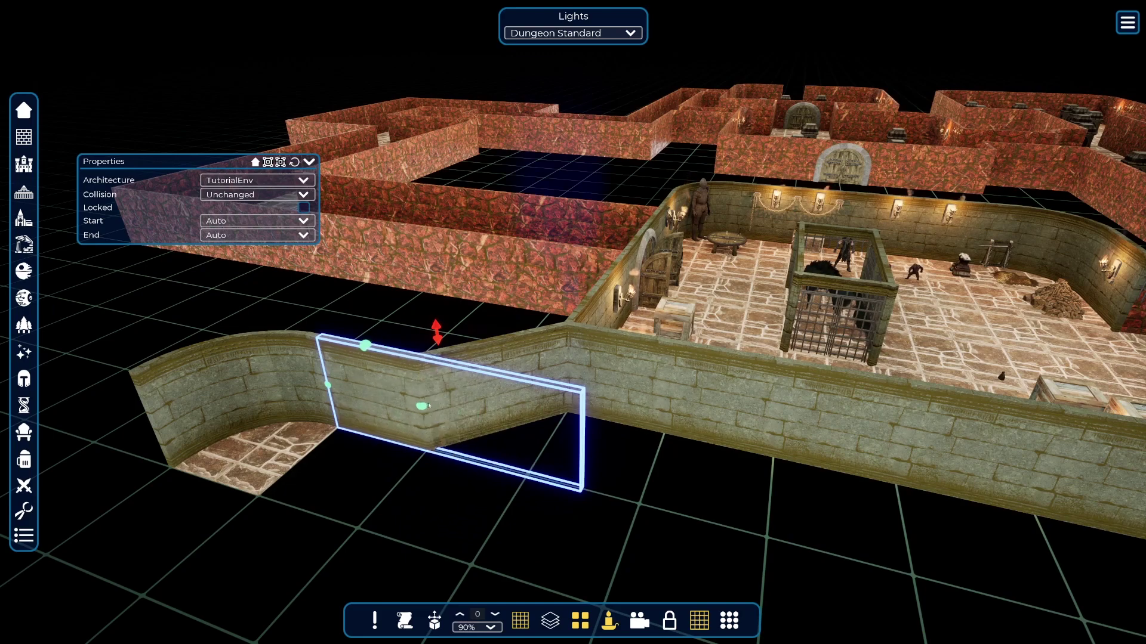
{"action": "left_click", "coordinate": [459, 487]}
- Examine the texture across the joints of the curved piece, the connecting wall and the diagonal wall, up close and from afar
{"action": "scroll", "coordinate": [460, 487], "scroll_direction": "up", "scroll_amount": 5}
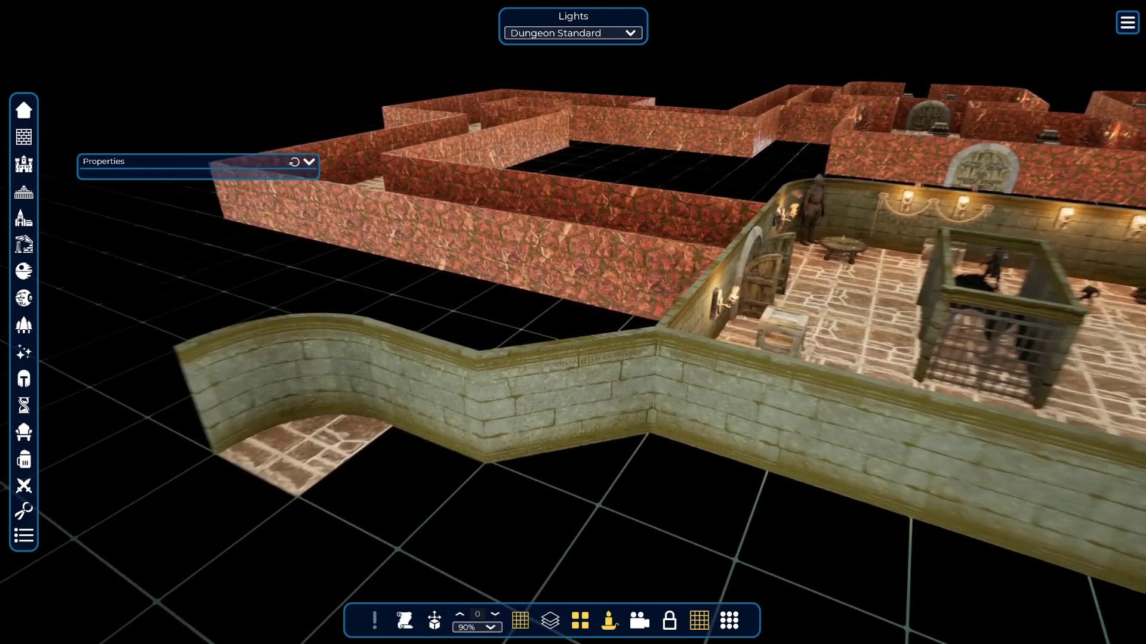
{"action": "scroll", "coordinate": [459, 487], "scroll_direction": "up", "scroll_amount": 5}
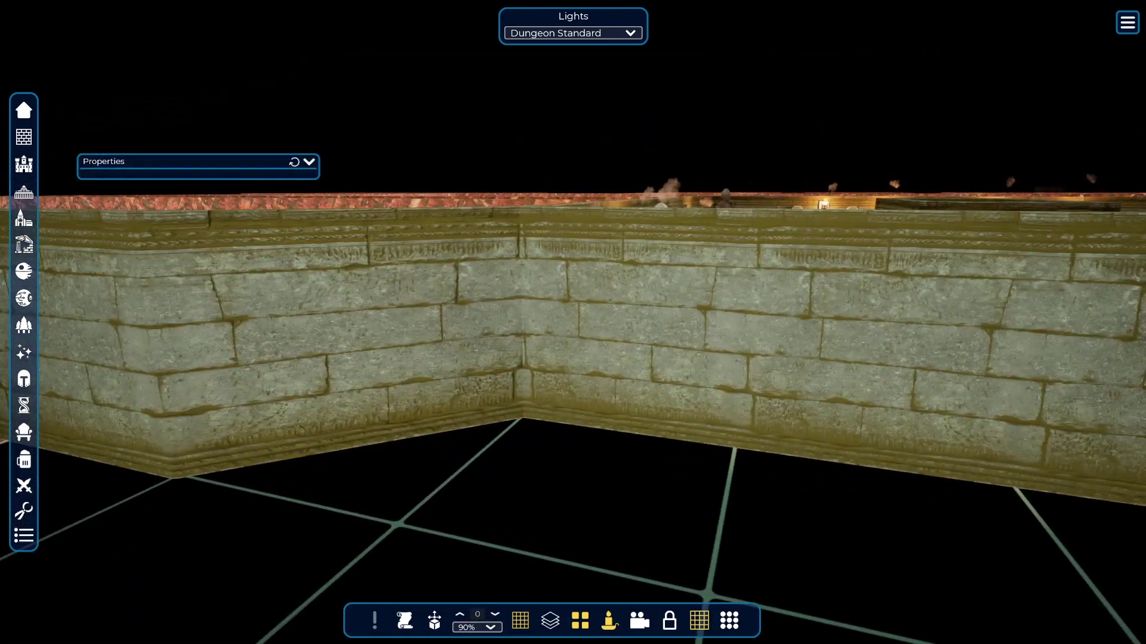
{"action": "scroll", "coordinate": [573, 358], "scroll_direction": "down", "scroll_amount": 3}
{"action": "key", "text": "e"}
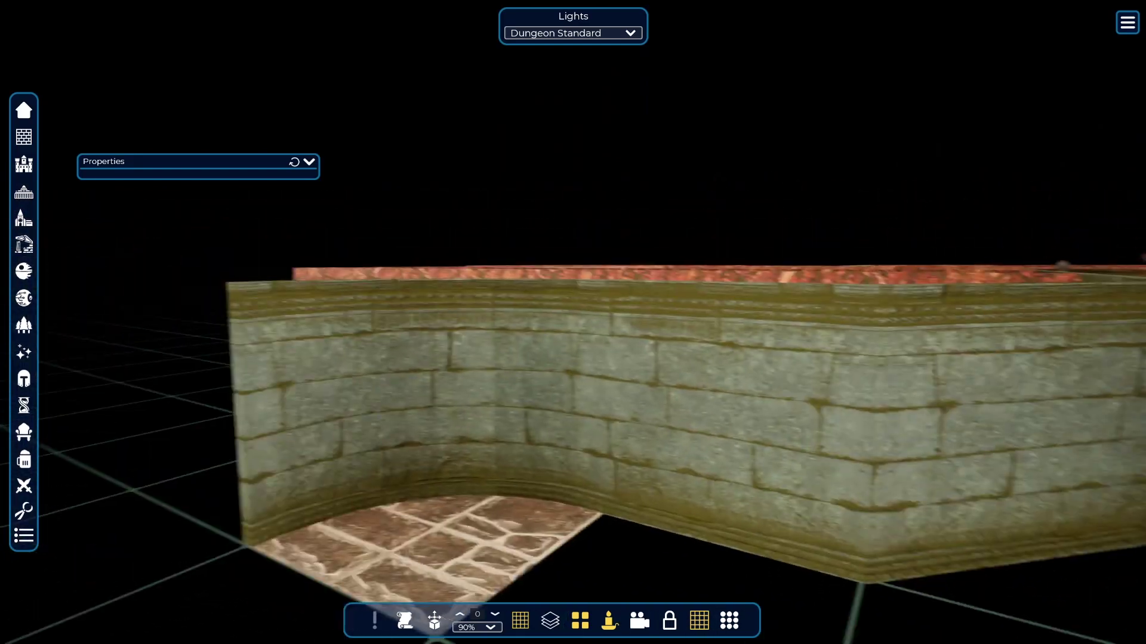
{"action": "scroll", "coordinate": [573, 358], "scroll_direction": "down", "scroll_amount": 6}
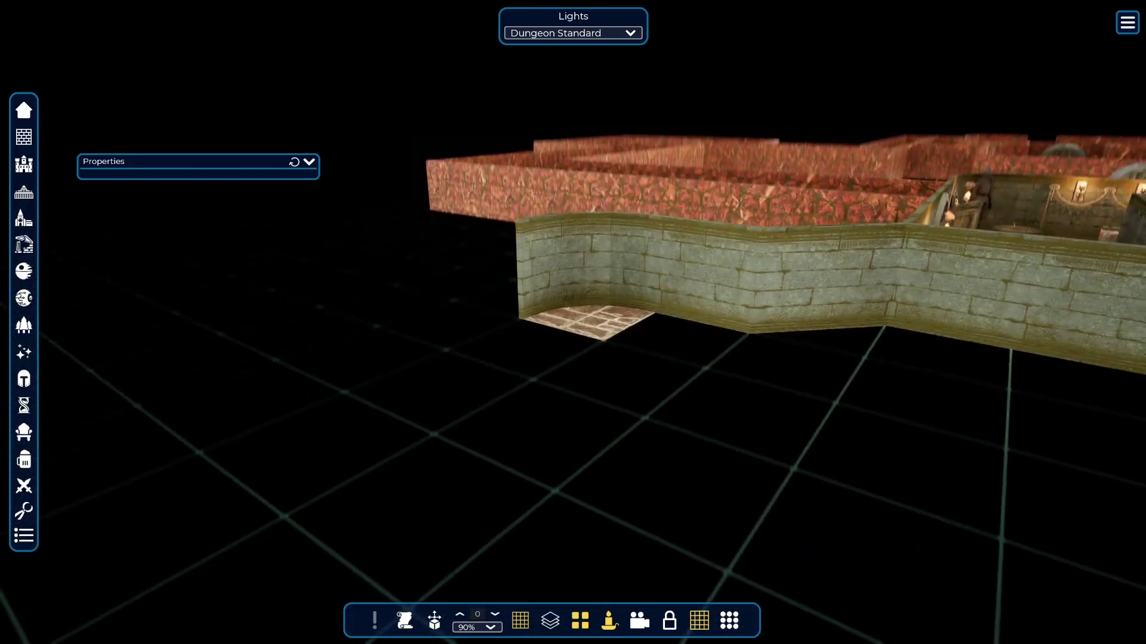
{"action": "scroll", "coordinate": [469, 481], "scroll_direction": "down", "scroll_amount": 2}
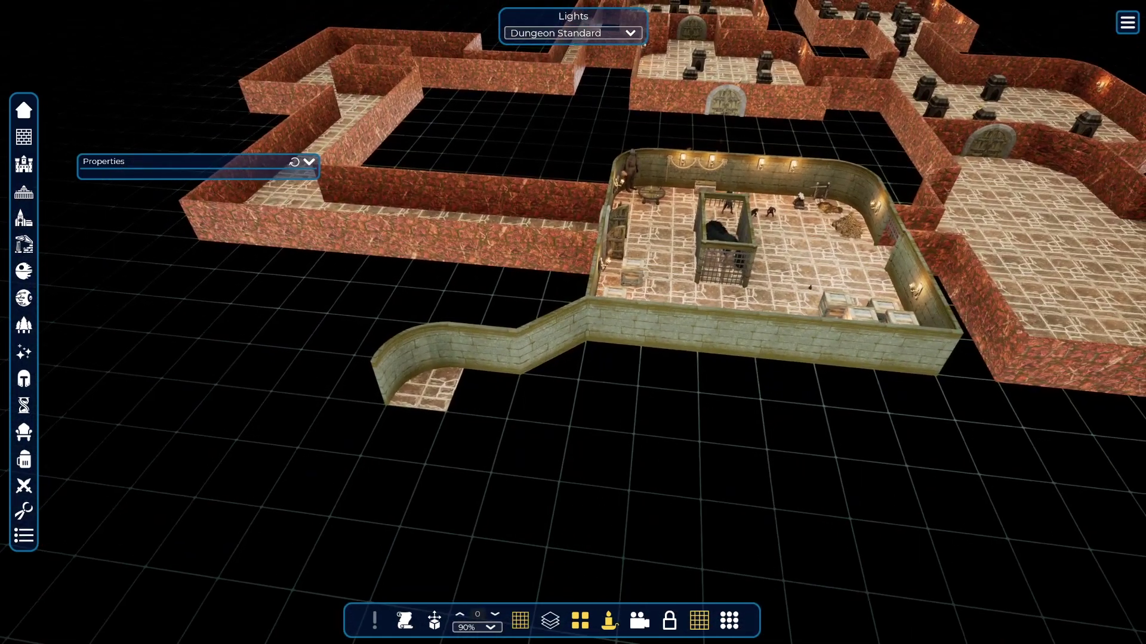